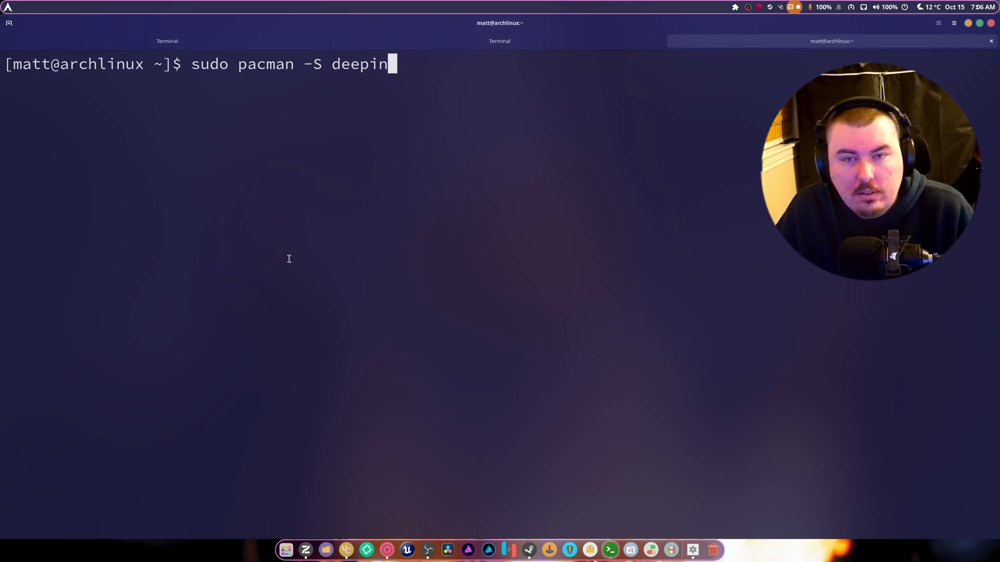
# Run sudo pacman -S deepin with defaults accepted; the download fails with 404 errors
pyautogui.press('Return')
pyautogui.press('Return')
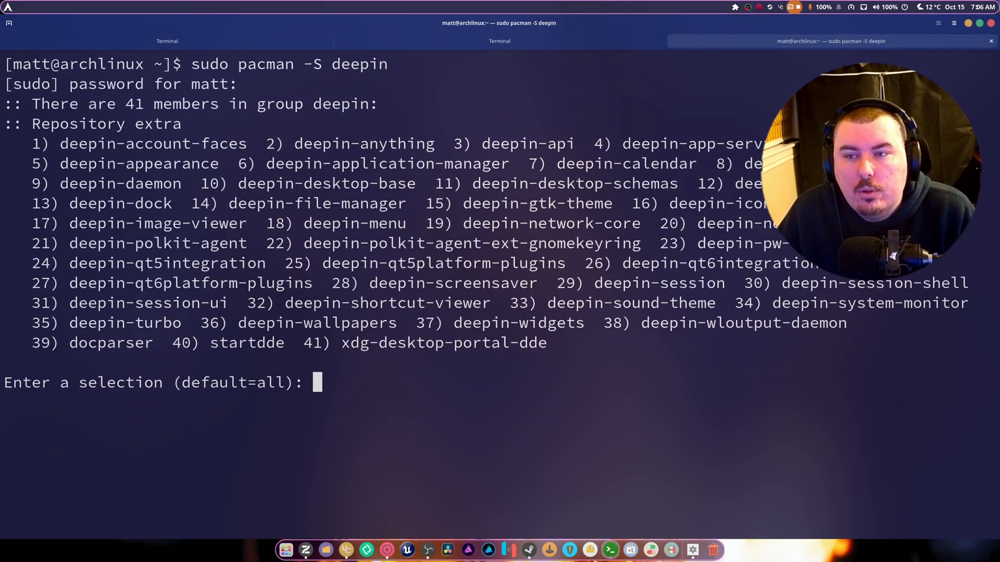
pyautogui.press('Return')
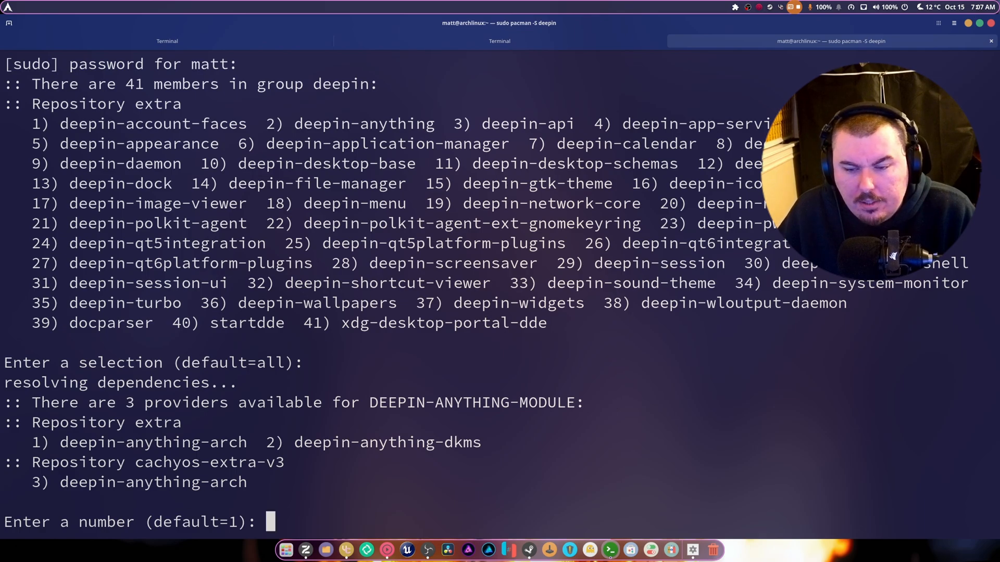
pyautogui.press('Return')
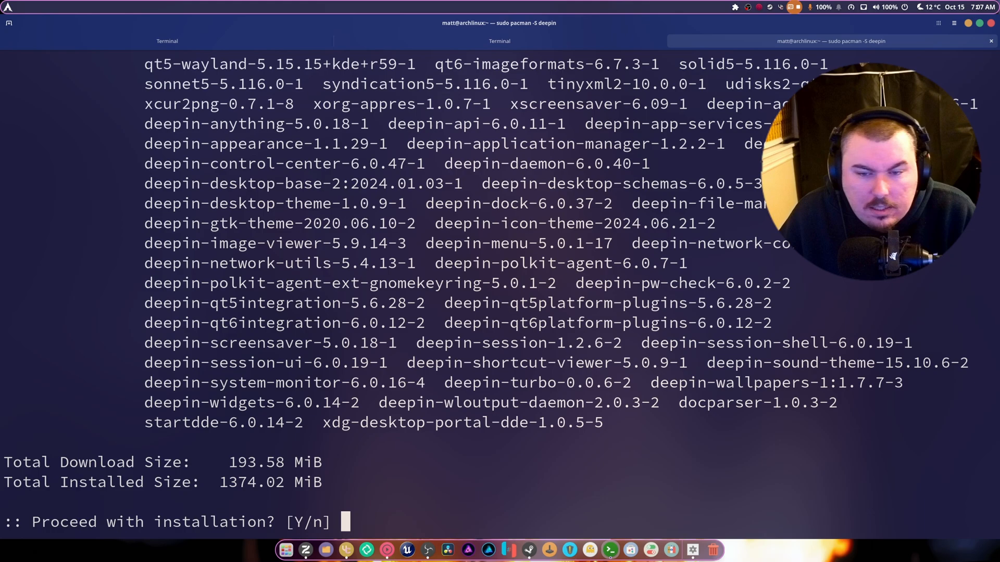
pyautogui.scroll(5, 500, 281)
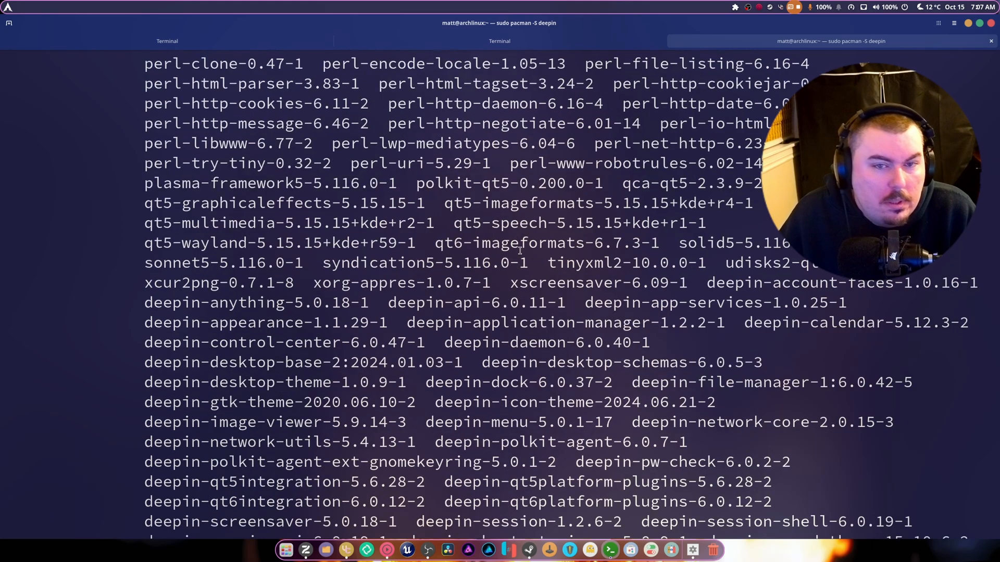
pyautogui.scroll(5, 500, 281)
pyautogui.scroll(5, 500, 281)
pyautogui.scroll(5, 500, 282)
pyautogui.scroll(3, 520, 247)
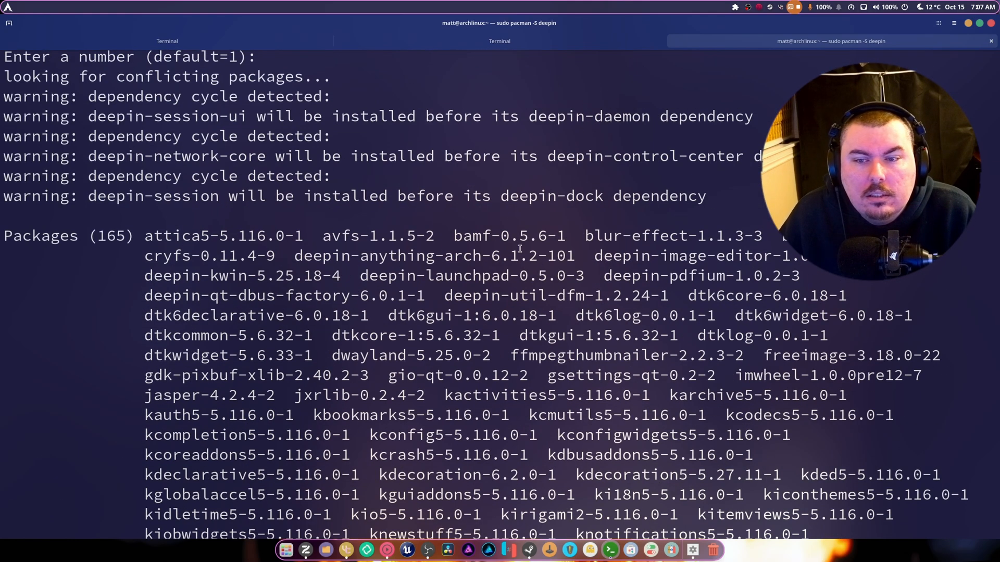
pyautogui.scroll(-10, 469, 281)
pyautogui.scroll(-10, 412, 333)
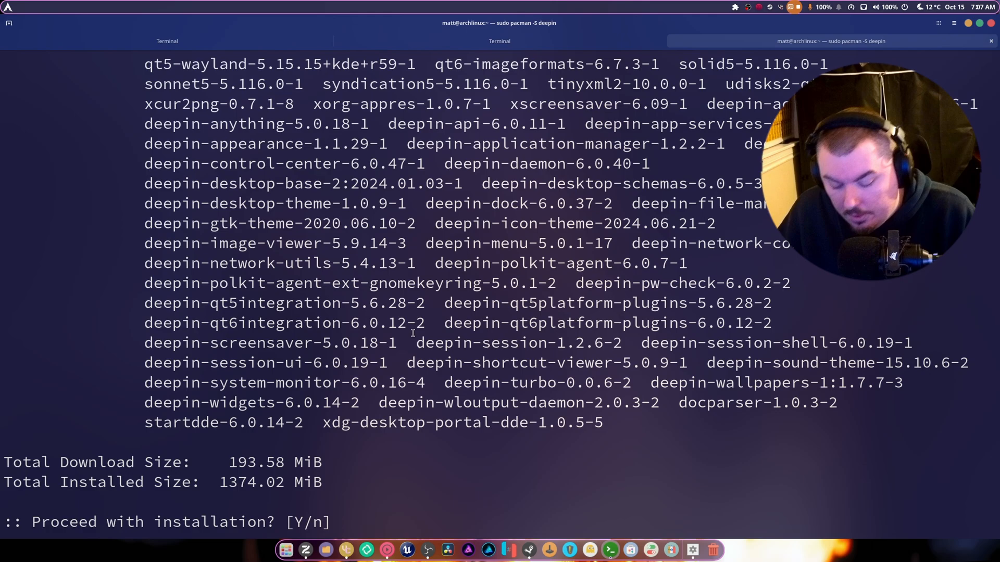
pyautogui.write('y')
pyautogui.press('Return')
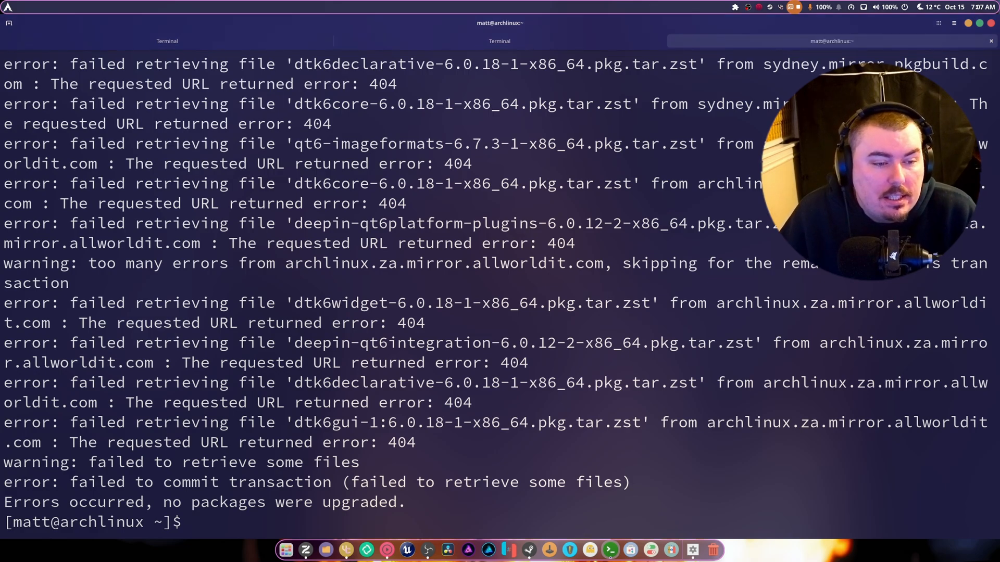
# Recall the command, change it to sudo pacman -Syu and complete the 77-package upgrade
pyautogui.press('Up')
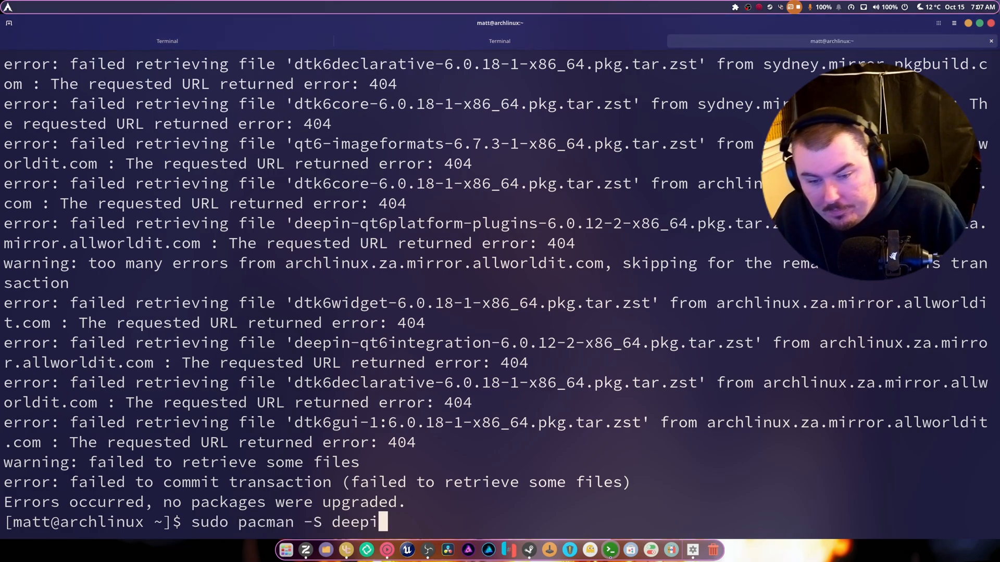
pyautogui.press('BackSpace')
pyautogui.press('BackSpace')
pyautogui.press('BackSpace')
pyautogui.press('BackSpace')
pyautogui.press('BackSpace')
pyautogui.press('BackSpace')
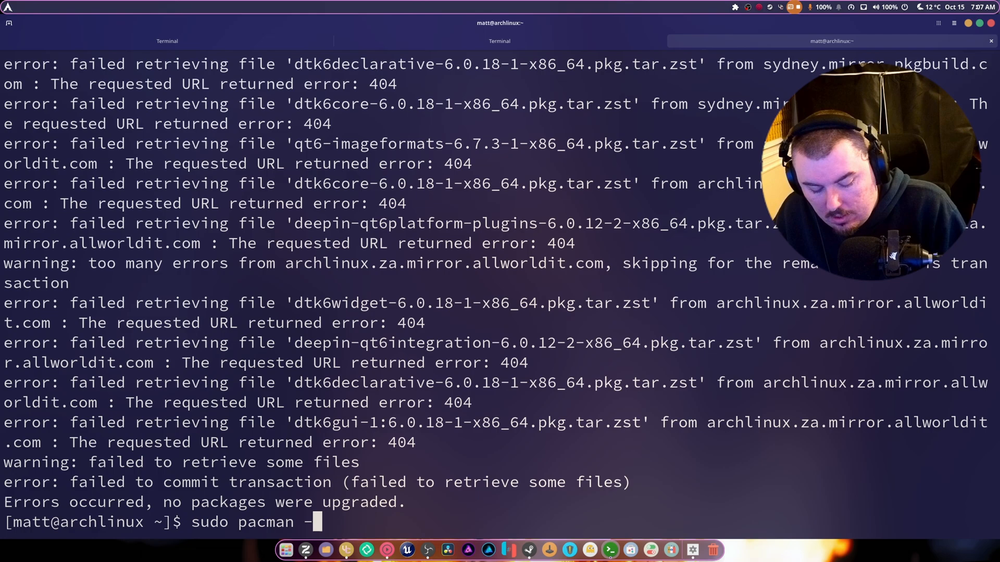
pyautogui.write('Syu')
pyautogui.press('Return')
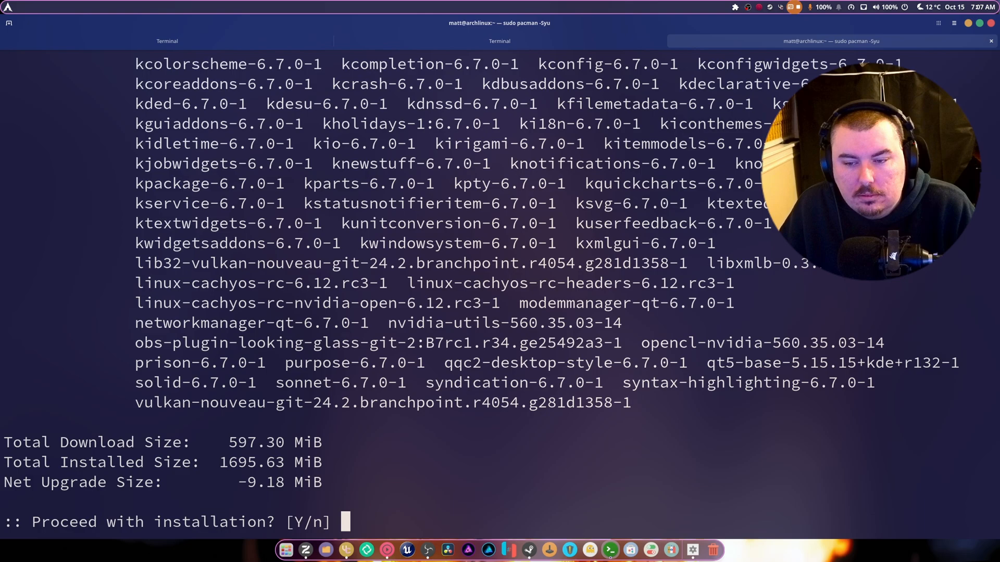
pyautogui.scroll(5, 501, 312)
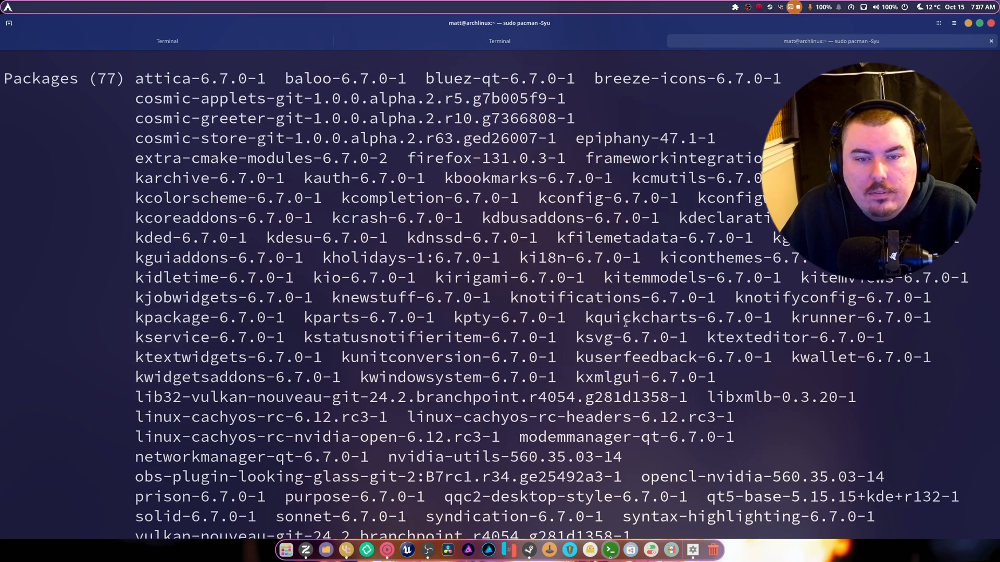
pyautogui.scroll(3, 500, 313)
pyautogui.scroll(-3, 500, 312)
pyautogui.scroll(-3, 500, 313)
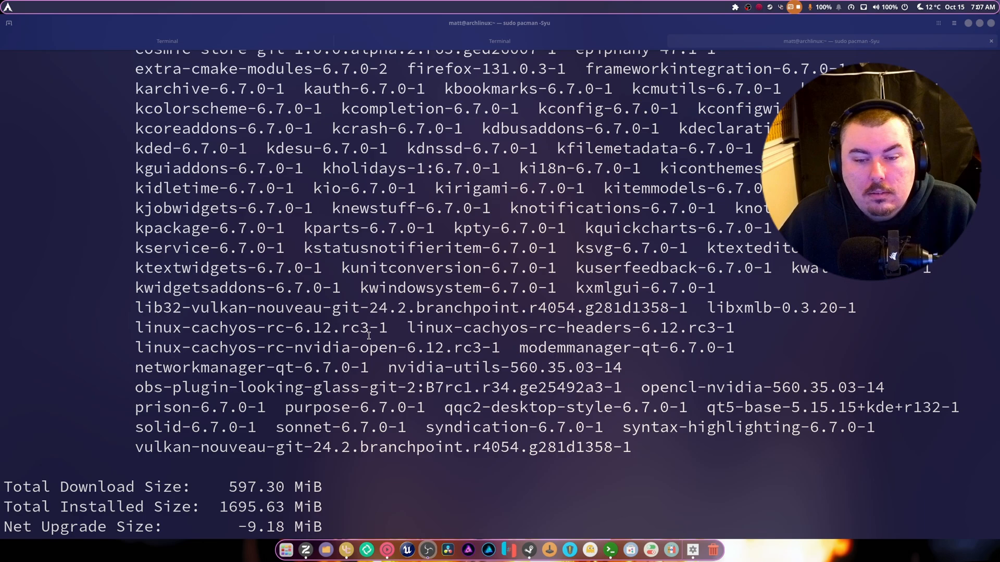
pyautogui.write('y')
pyautogui.press('Return')
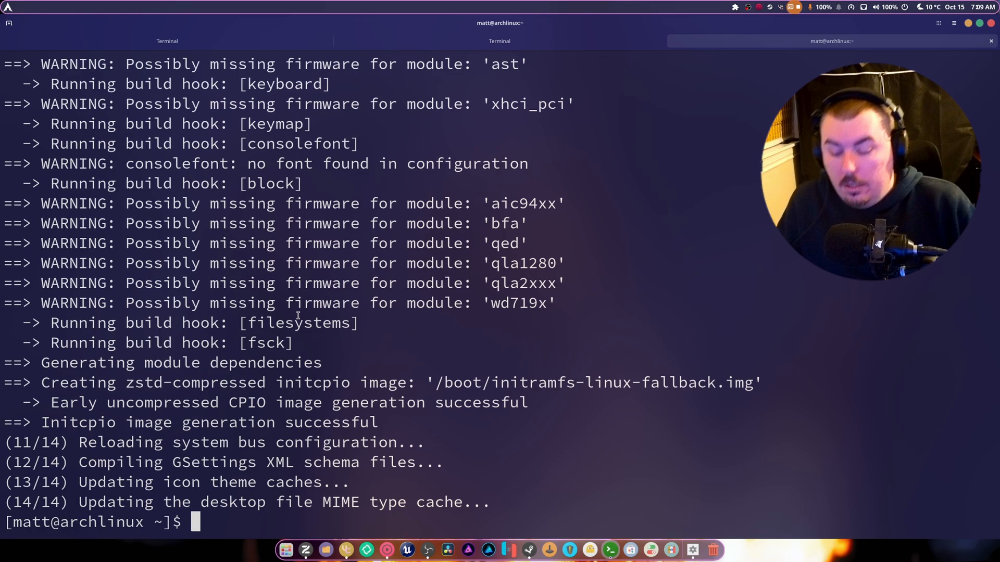
pyautogui.write('clear')
# Clear the screen, rerun sudo pacman -S deepin successfully, then close the terminal
pyautogui.press('Return')
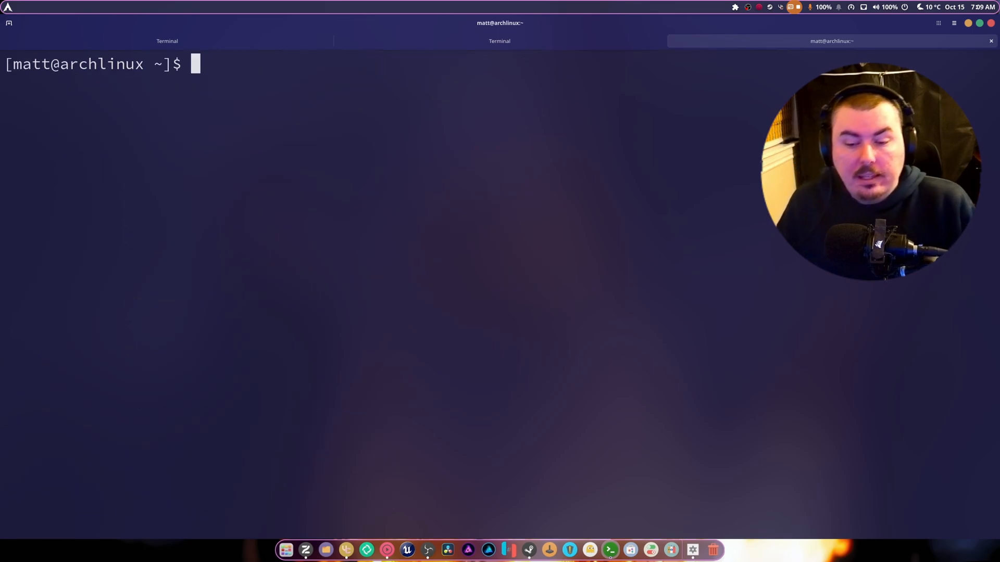
pyautogui.write('sudo pacman -Syu')
pyautogui.press('BackSpace')
pyautogui.press('BackSpace')
pyautogui.write('deepin')
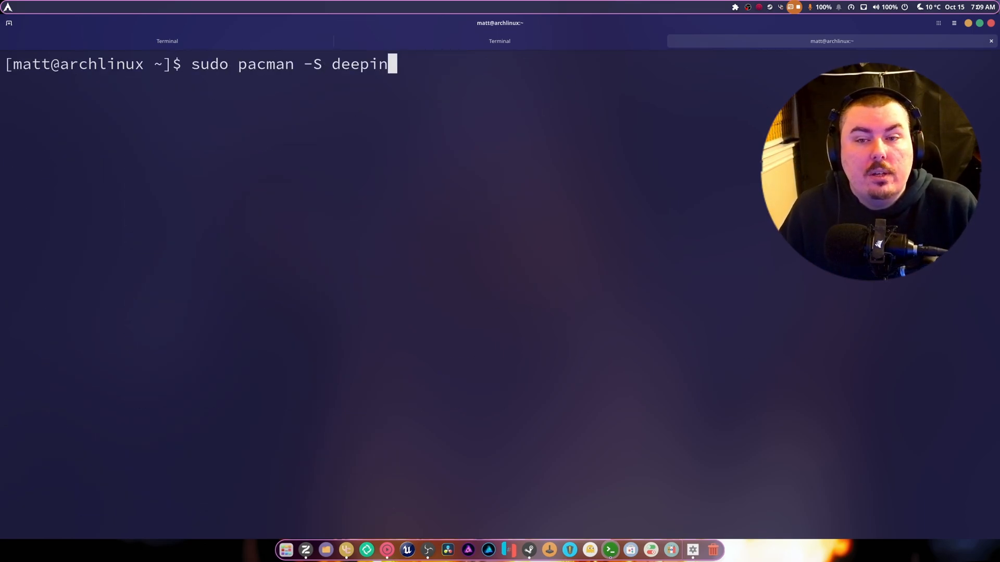
pyautogui.press('Return')
pyautogui.press('Return')
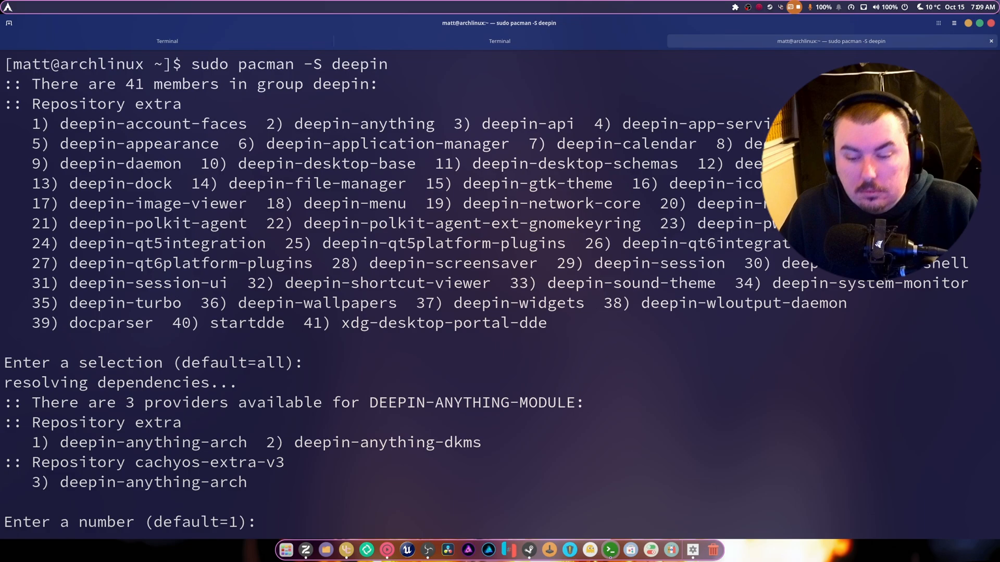
pyautogui.press('Return')
pyautogui.write('y')
pyautogui.press('Return')
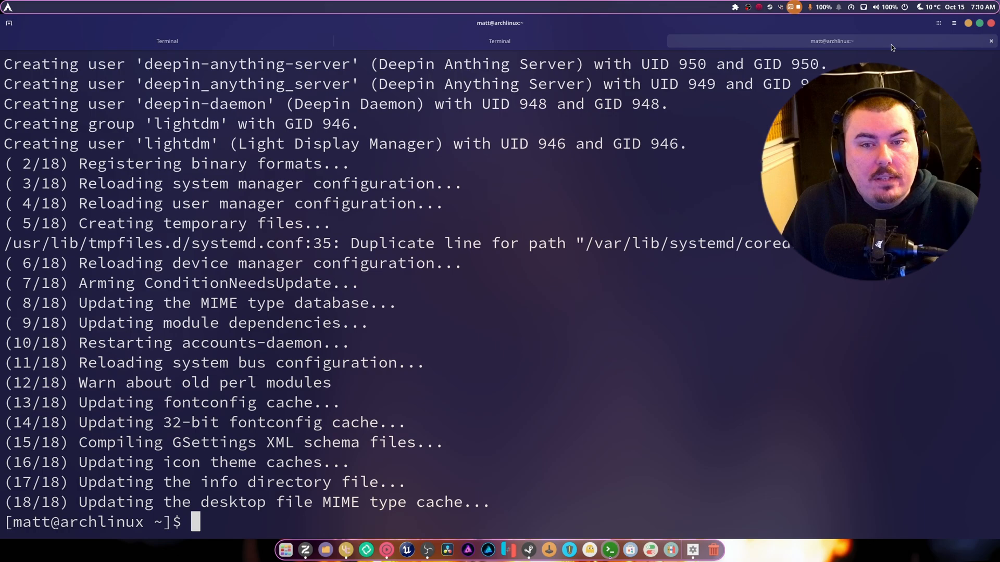
pyautogui.click(991, 23)
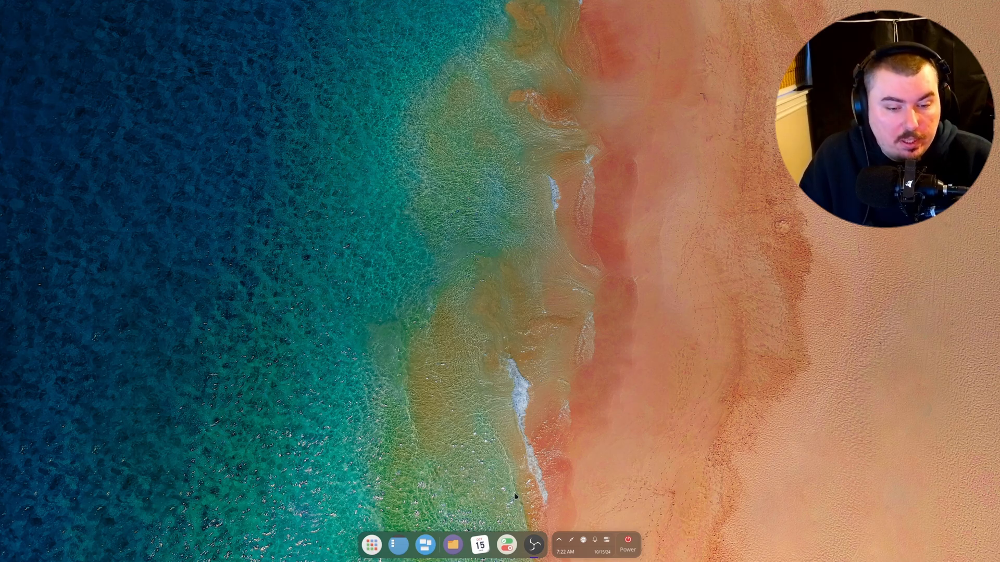
pyautogui.click(607, 542)
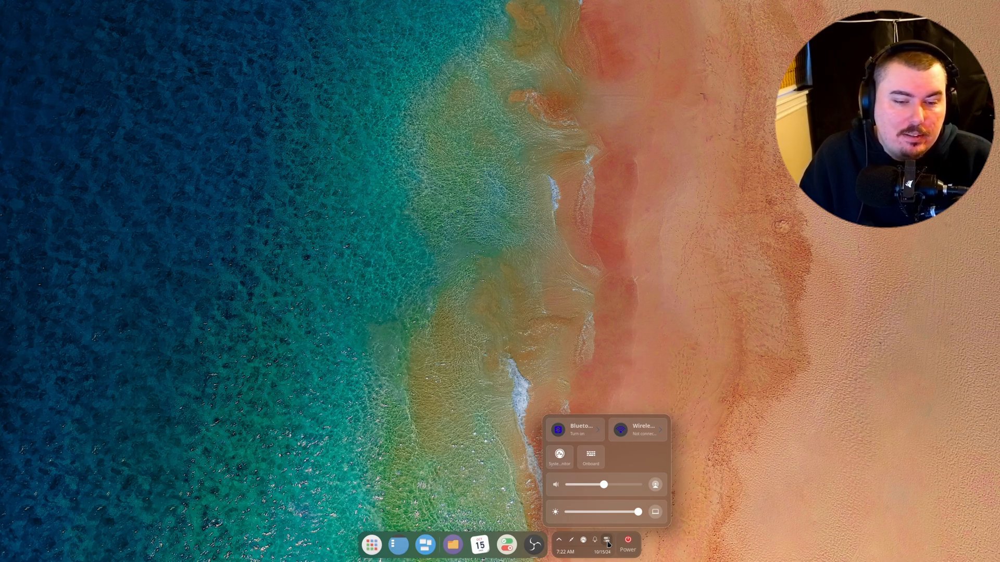
pyautogui.click(607, 542)
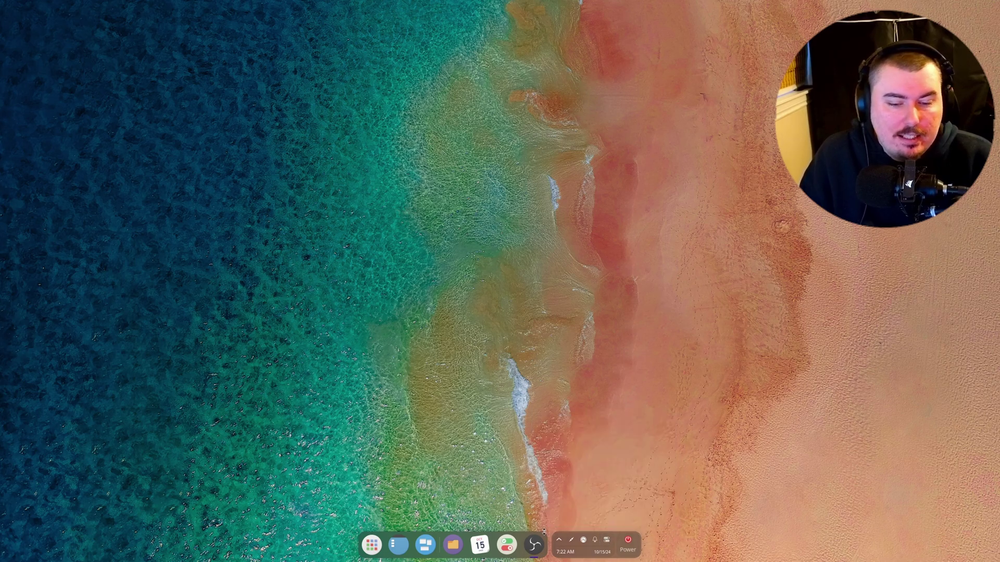
pyautogui.click(583, 543)
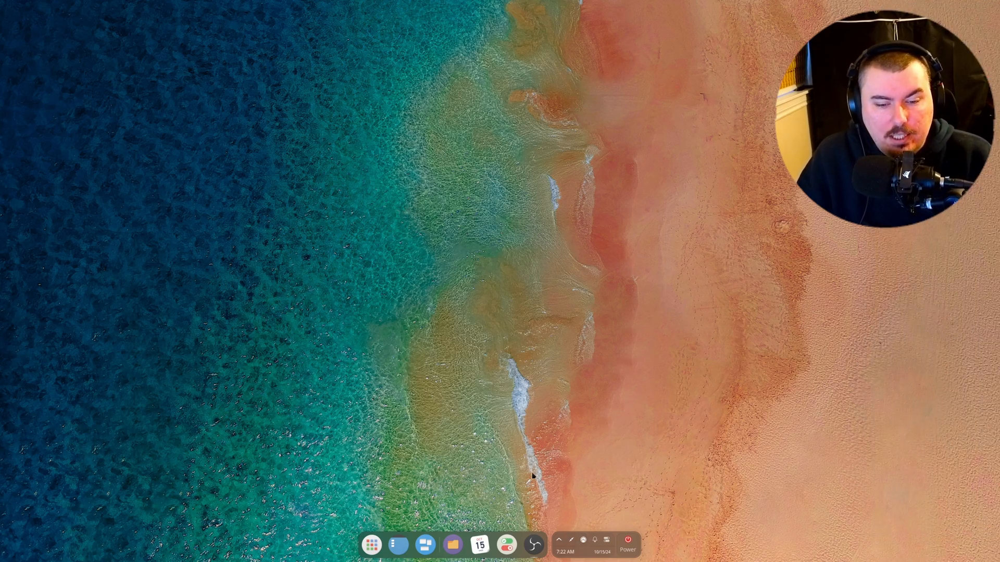
# Bring up system settings and go to the personalization page
pyautogui.click(508, 545)
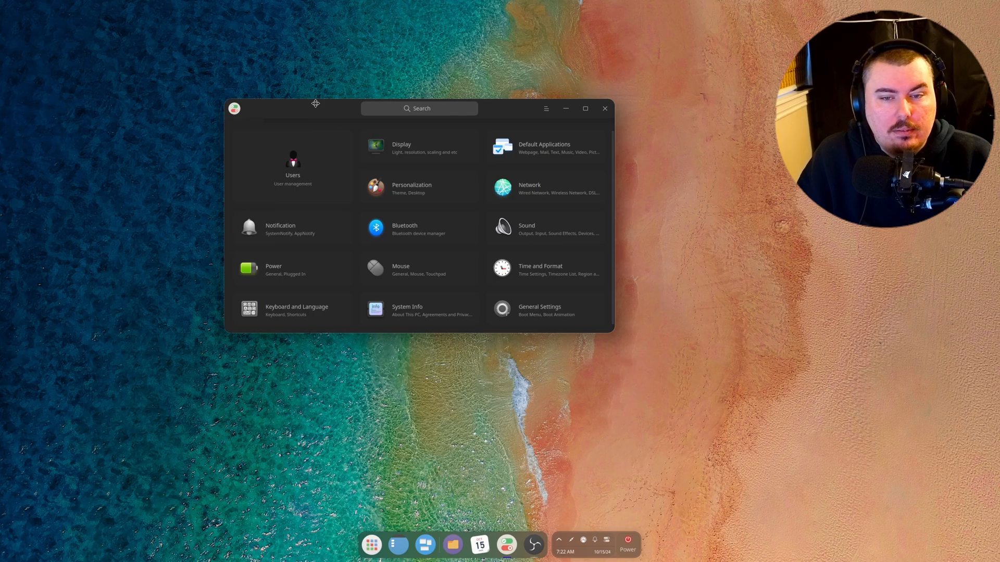
pyautogui.moveTo(400, 171); pyautogui.dragTo(272, 81)
pyautogui.click(372, 163)
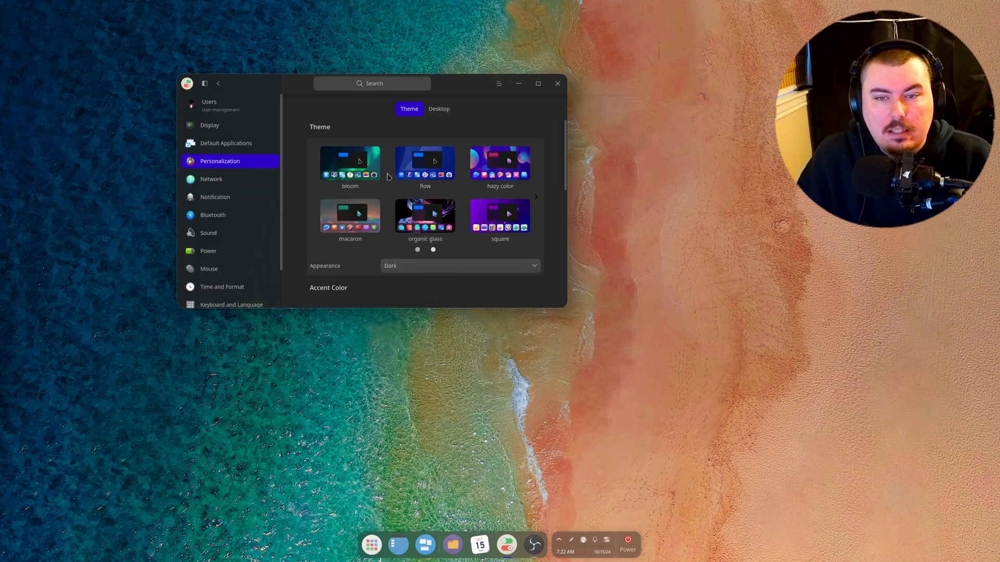
pyautogui.scroll(-3, 305, 234)
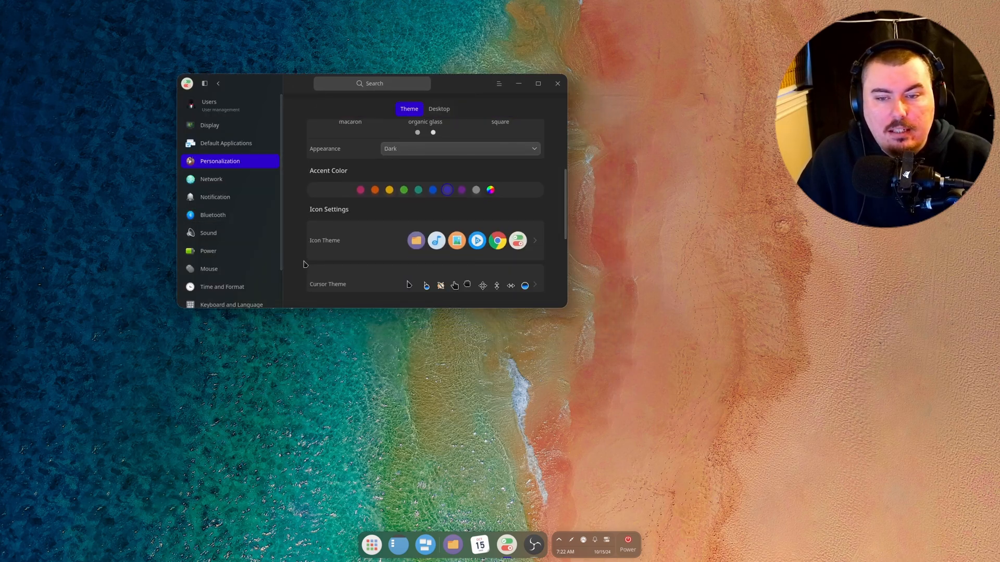
pyautogui.scroll(-3, 305, 250)
pyautogui.scroll(-2, 305, 264)
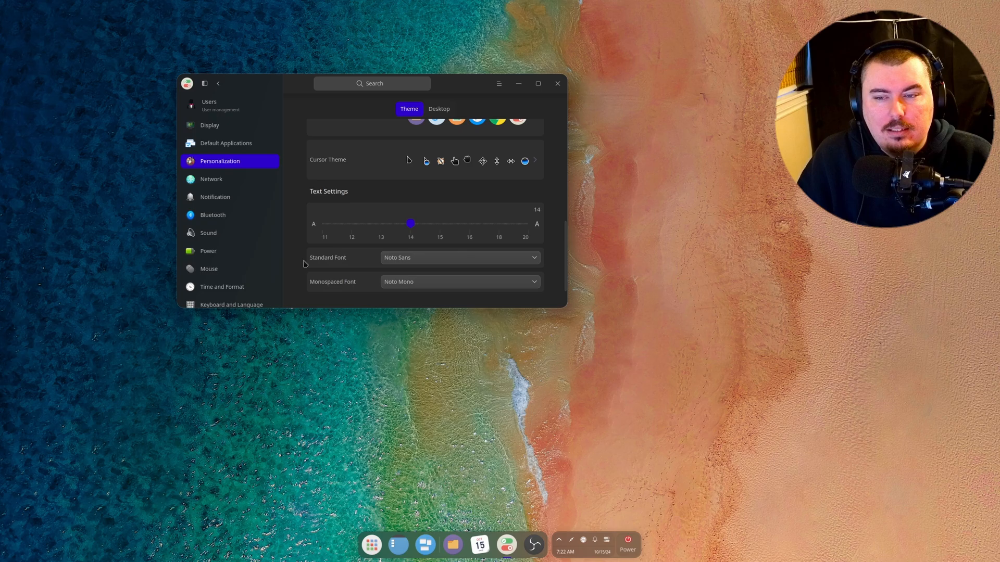
# Launch the file manager maximized and navigate into the Pictures folder
pyautogui.click(453, 545)
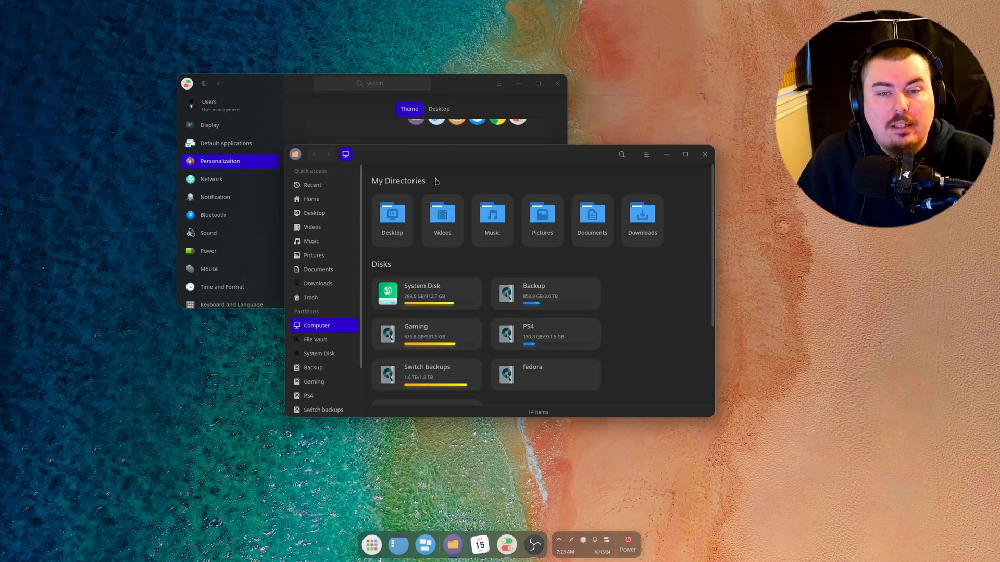
pyautogui.doubleClick(577, 156)
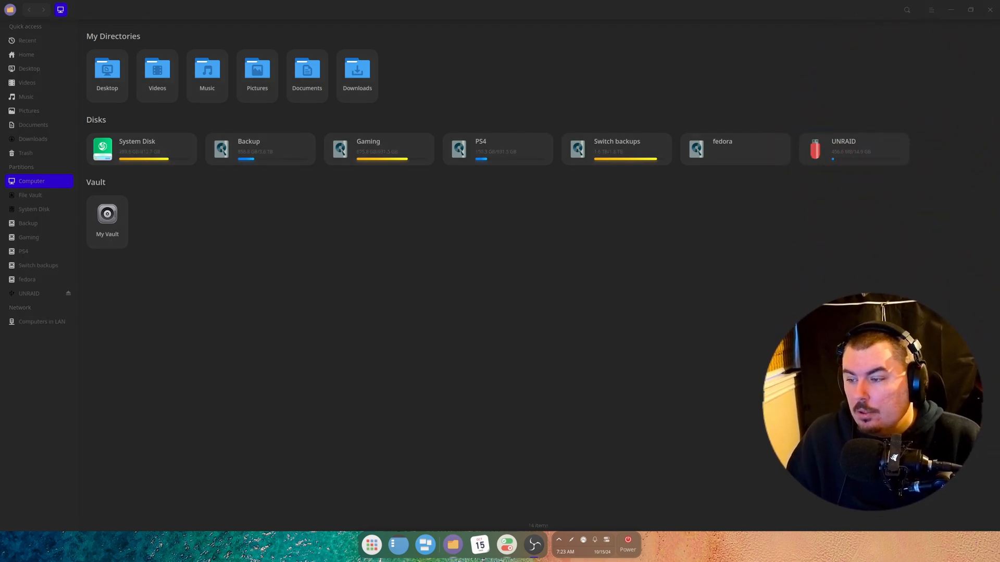
pyautogui.click(502, 246)
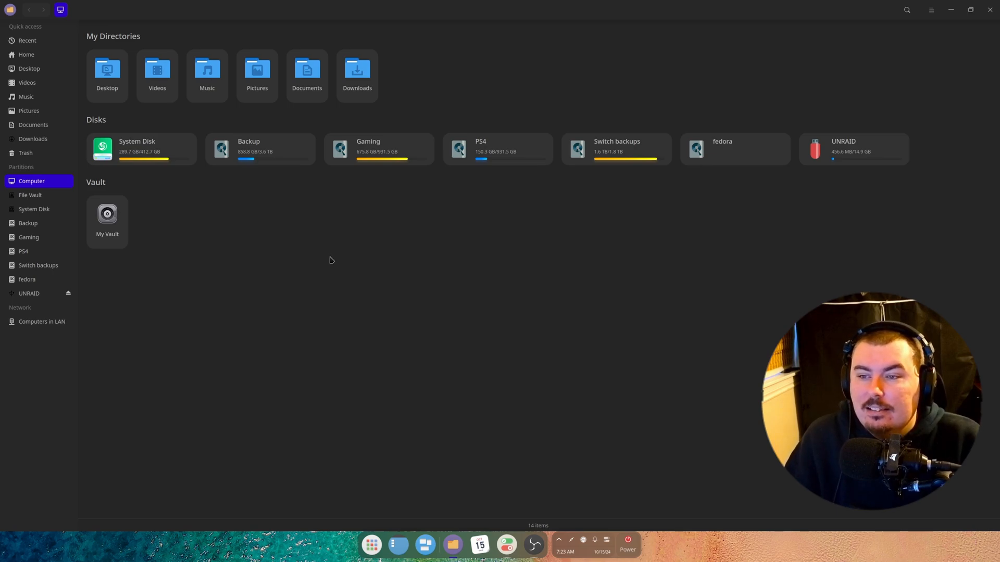
pyautogui.click(28, 110)
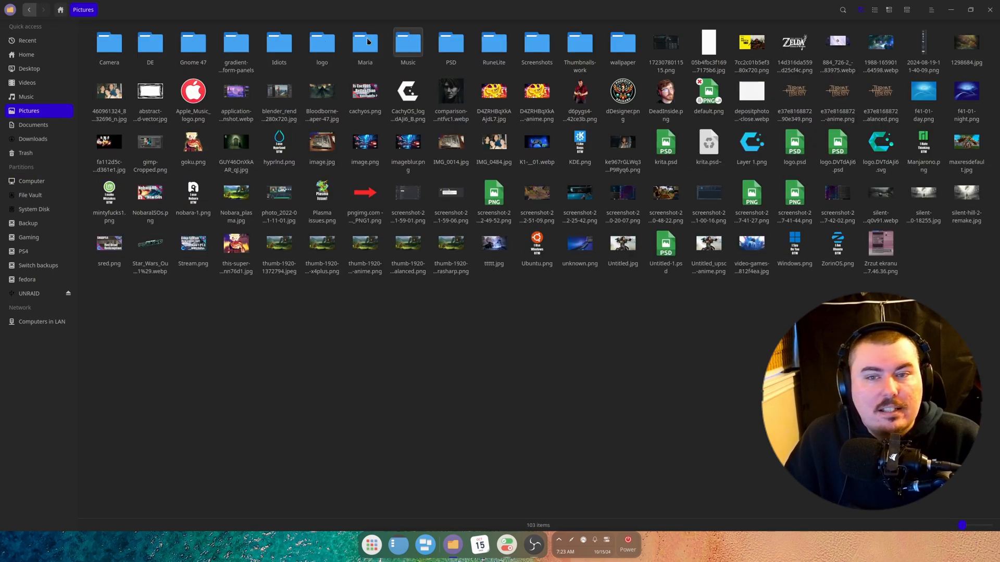
# Enter the Maria folder and set Maria_Fire.png as the desktop wallpaper
pyautogui.doubleClick(364, 45)
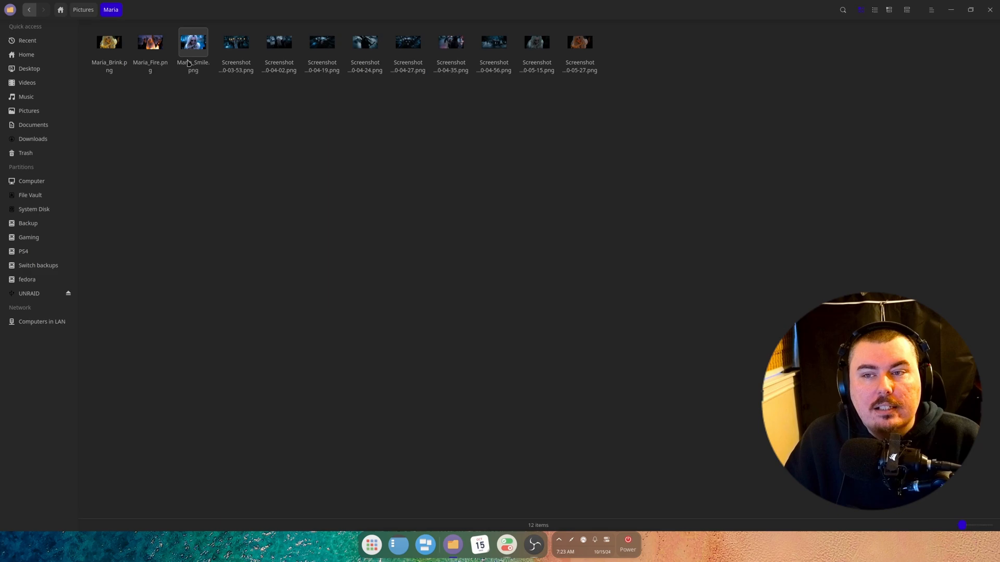
pyautogui.click(150, 46)
pyautogui.rightClick(157, 47)
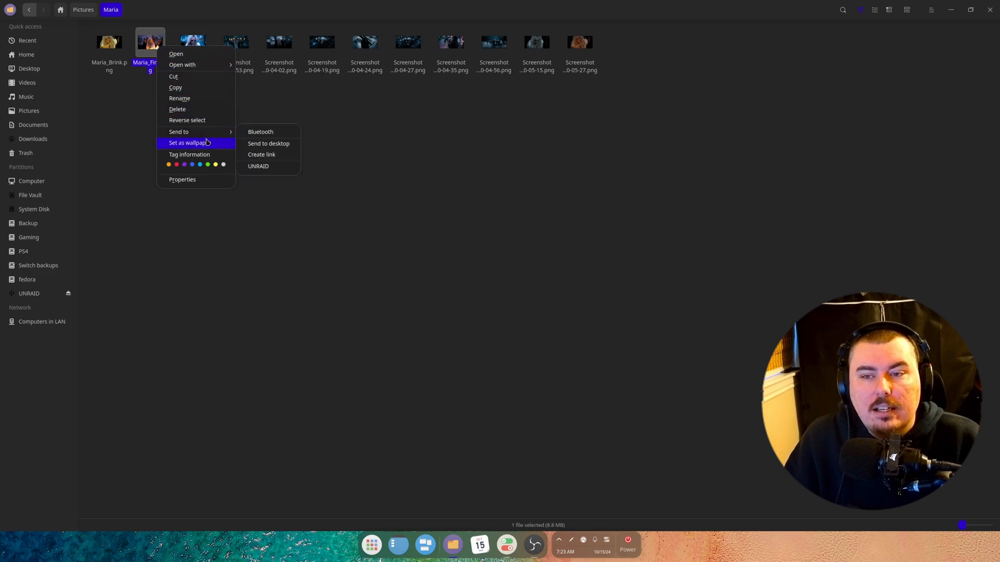
pyautogui.press('Escape')
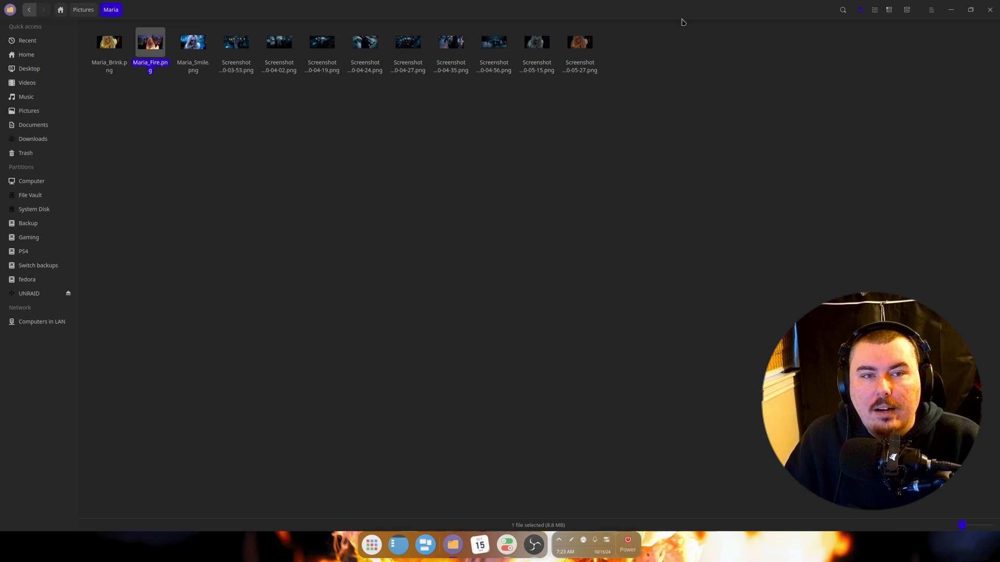
# Show the details panel, try list and icon layouts, then deselect to see folder details
pyautogui.click(908, 11)
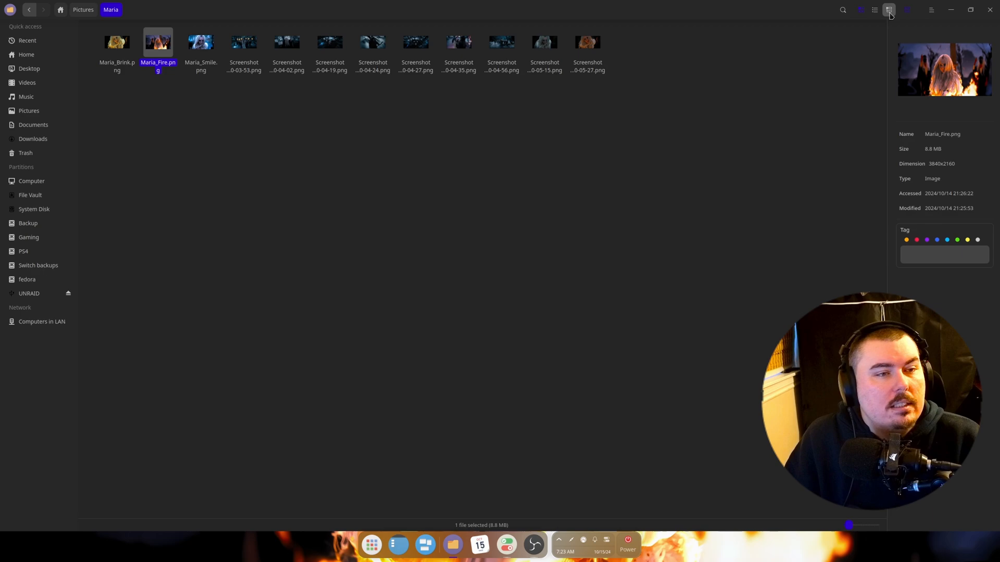
pyautogui.click(890, 11)
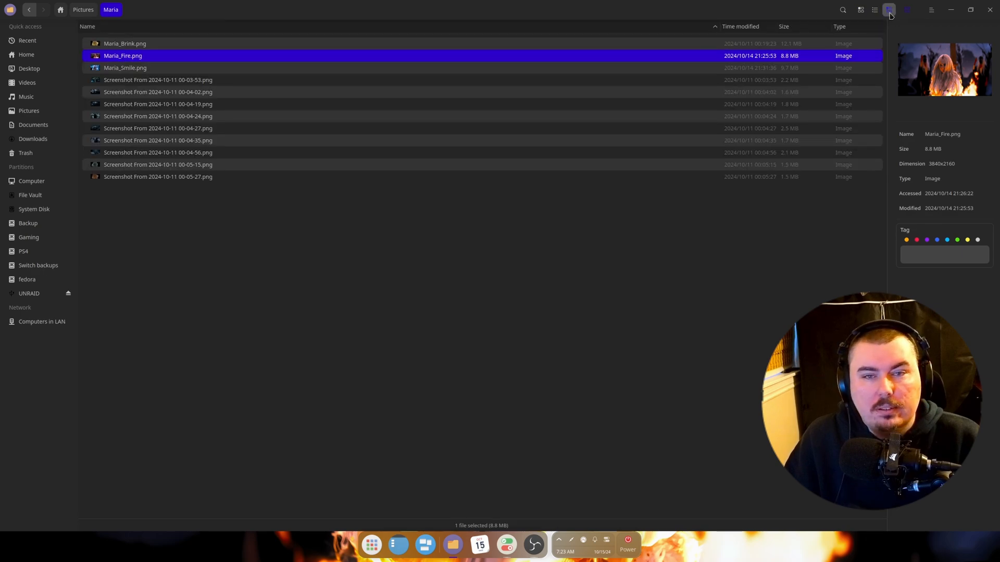
pyautogui.click(875, 11)
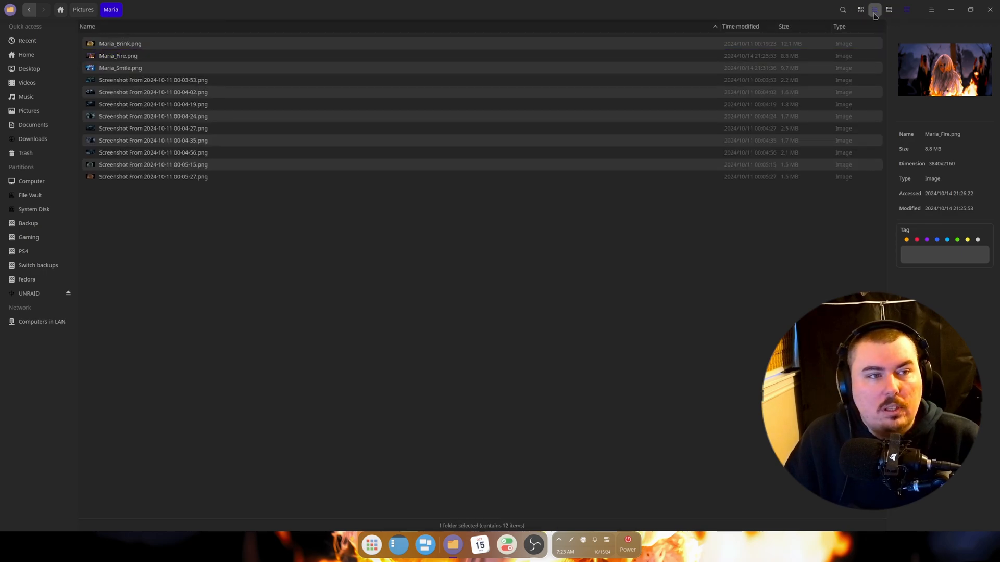
pyautogui.click(862, 10)
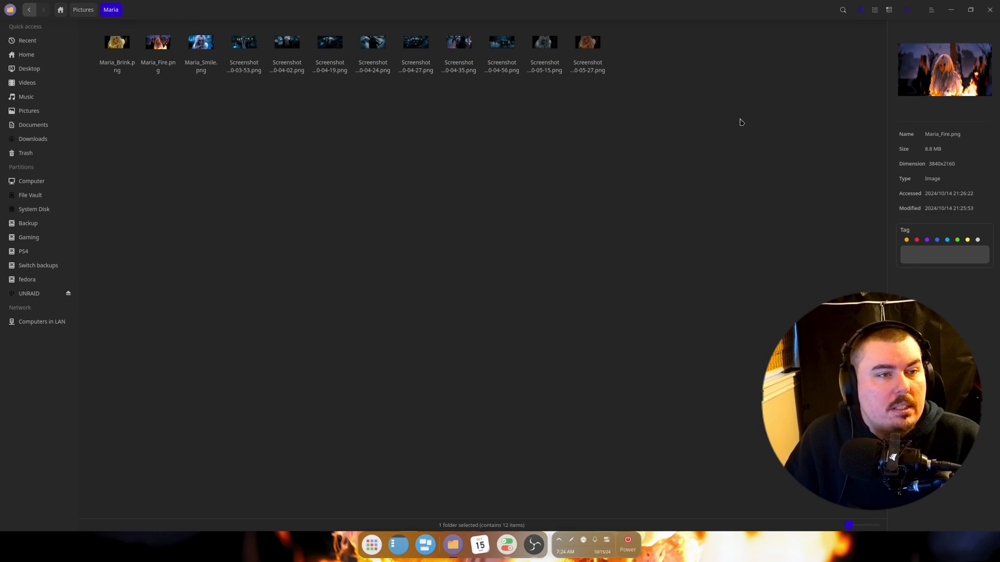
pyautogui.click(364, 275)
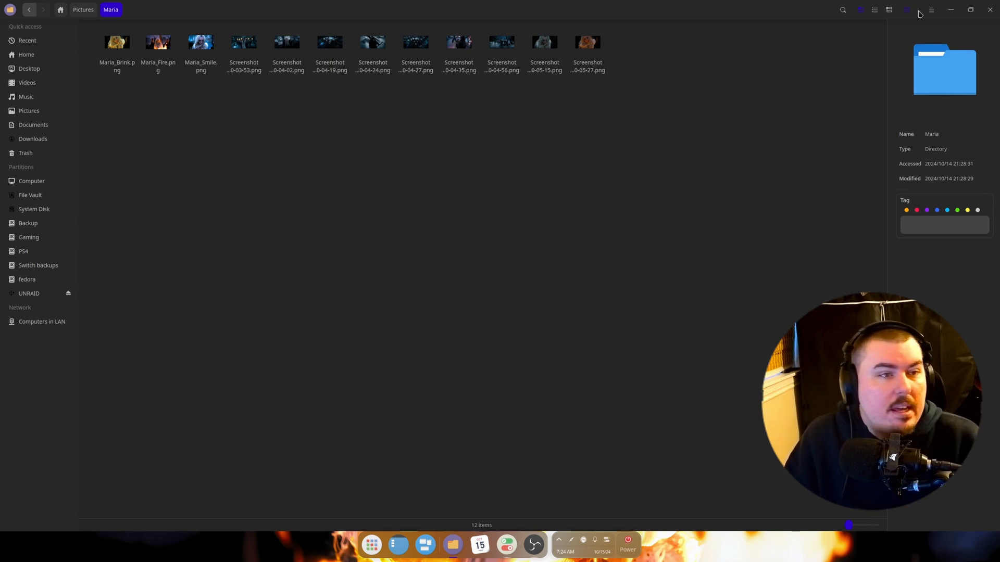
# Minimize the file manager, restore it briefly, and minimize it again
pyautogui.click(952, 10)
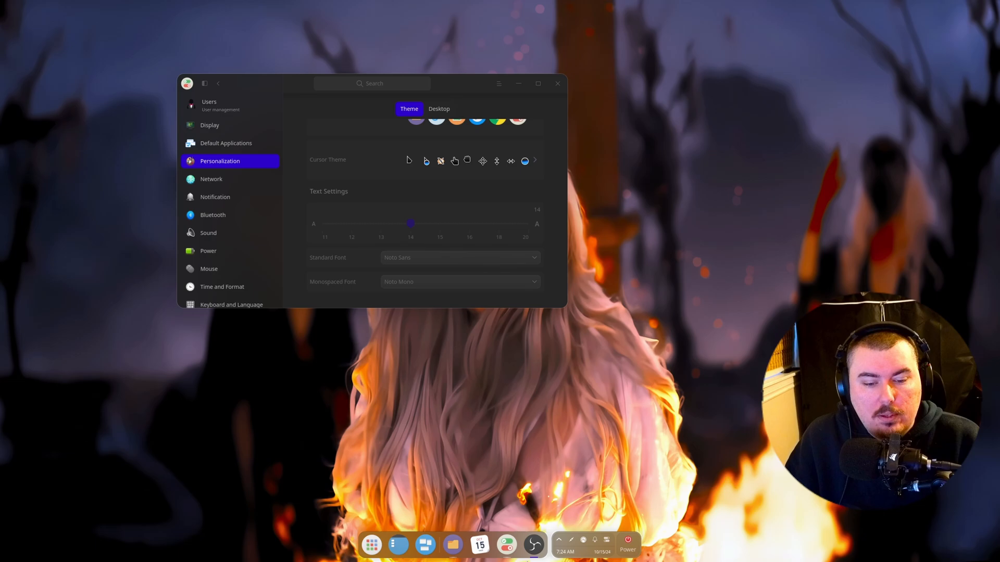
pyautogui.click(453, 544)
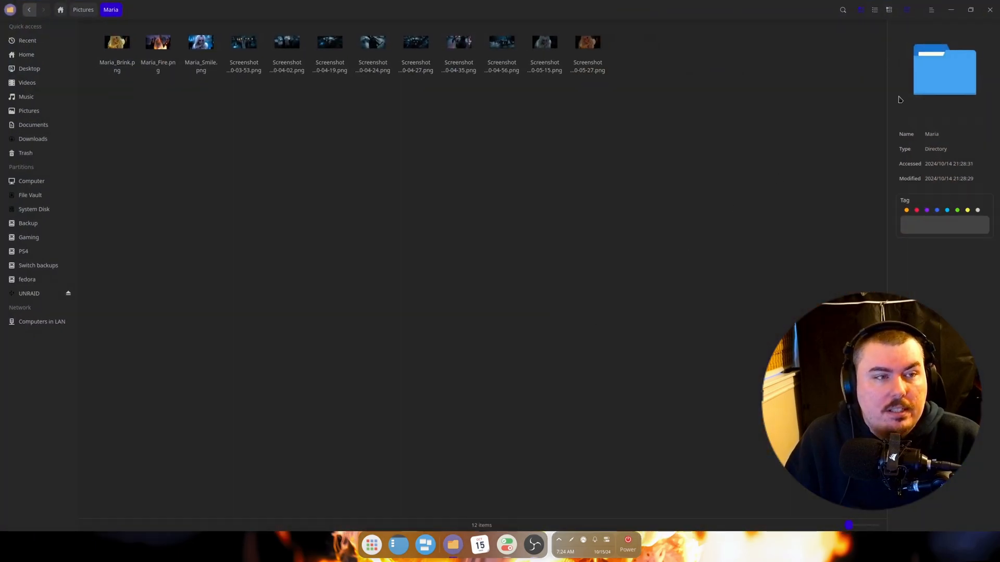
pyautogui.click(952, 10)
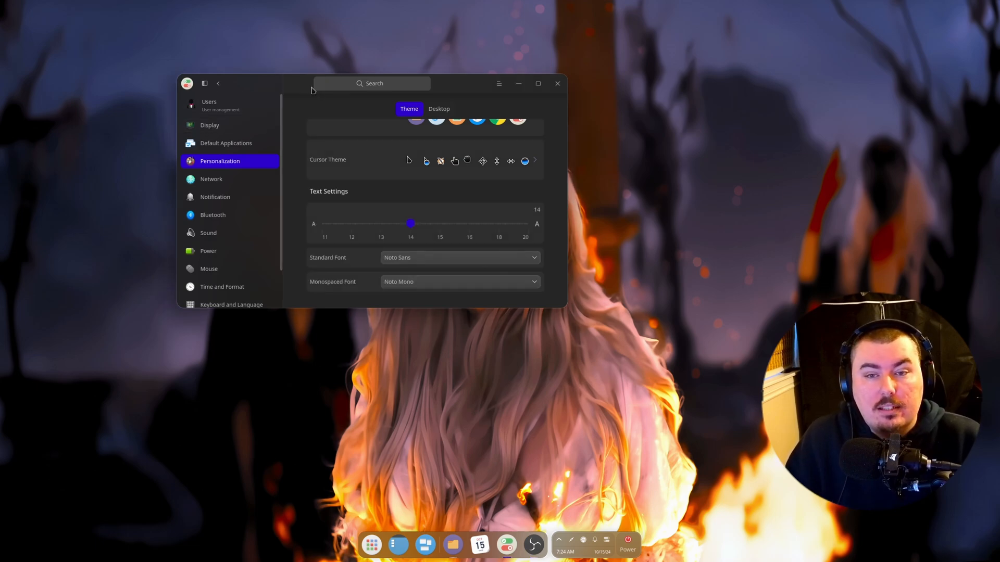
# Maximize the settings window and page the theme gallery to the vintage and Custom themes
pyautogui.doubleClick(320, 93)
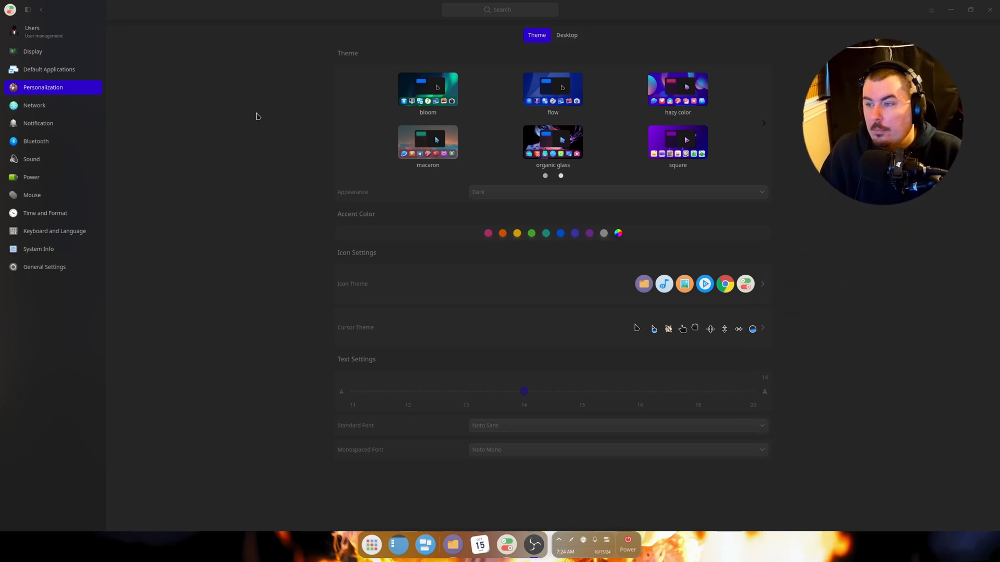
pyautogui.click(262, 141)
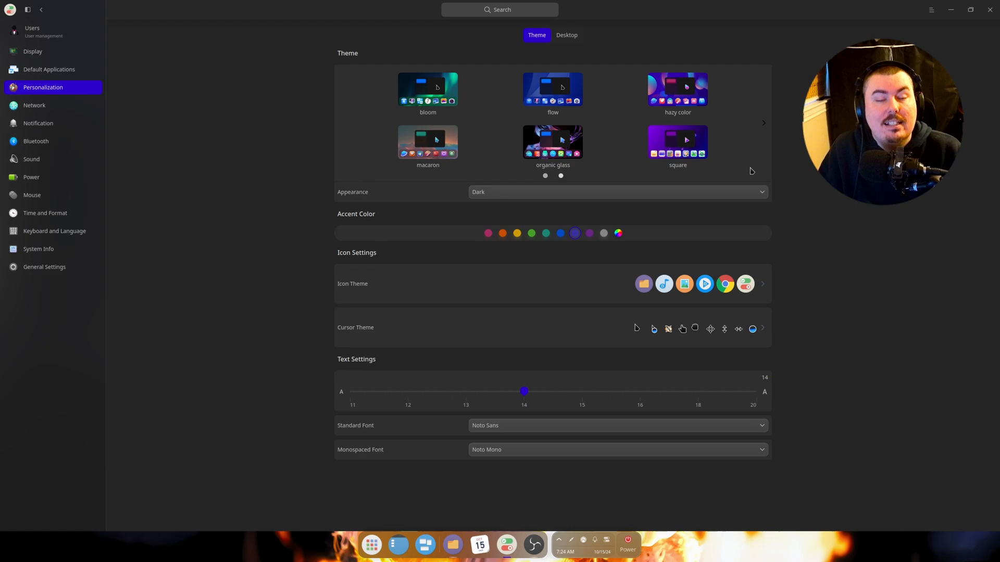
pyautogui.click(763, 124)
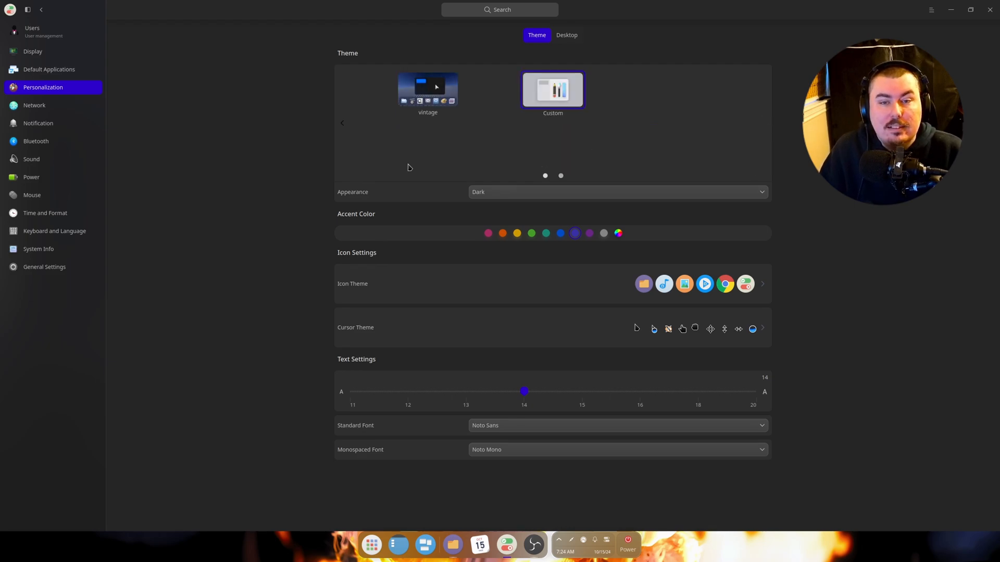
# Apply the vintage theme and shrink the window to reveal the new balloon wallpaper
pyautogui.click(423, 104)
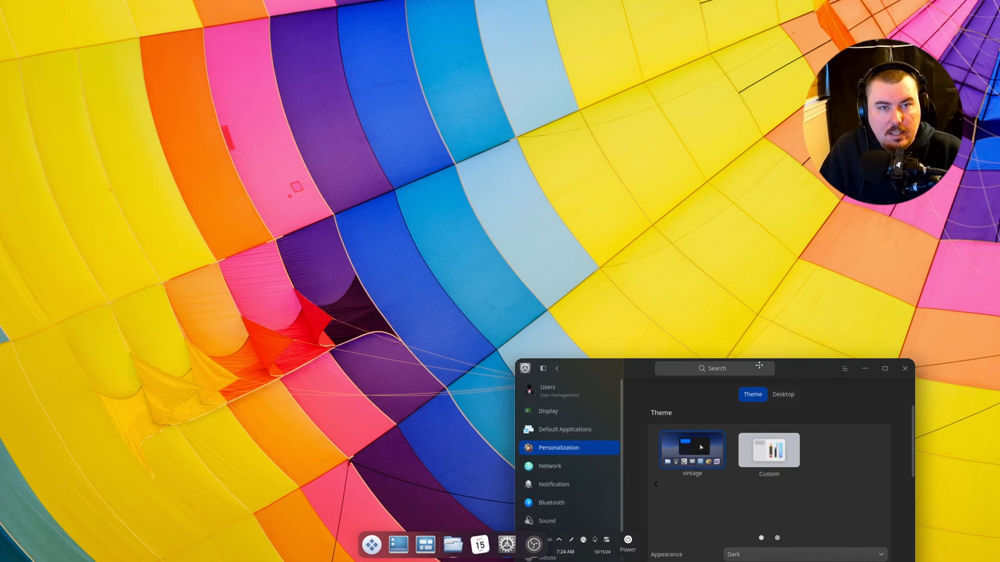
pyautogui.moveTo(619, 7)
pyautogui.mouseDown()
pyautogui.moveTo(732, 439)
pyautogui.moveTo(657, 2)
pyautogui.mouseUp()
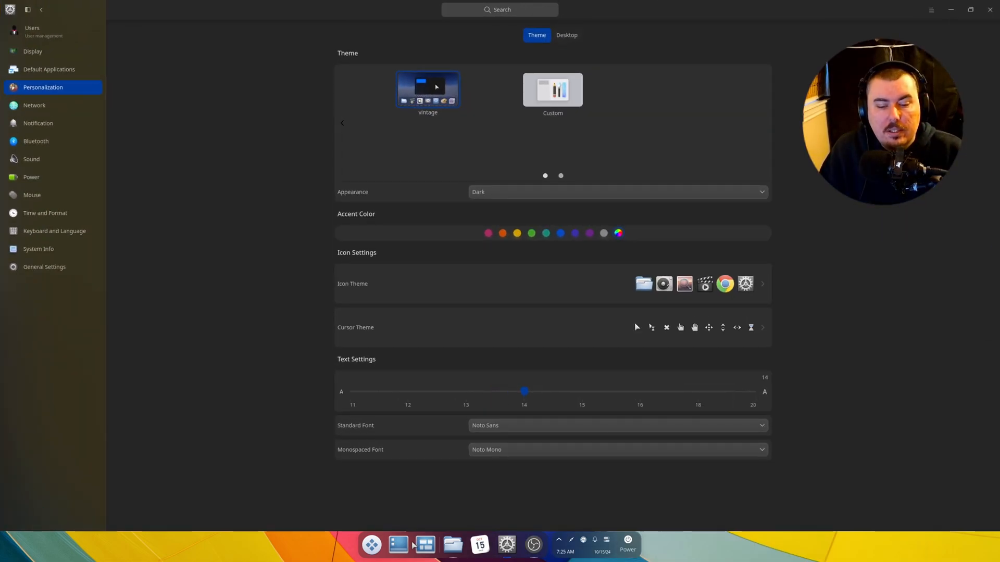
# Choose the Numix Circle icon theme, then bring up Maria_Fire.png's actions to restore the wallpaper
pyautogui.click(547, 283)
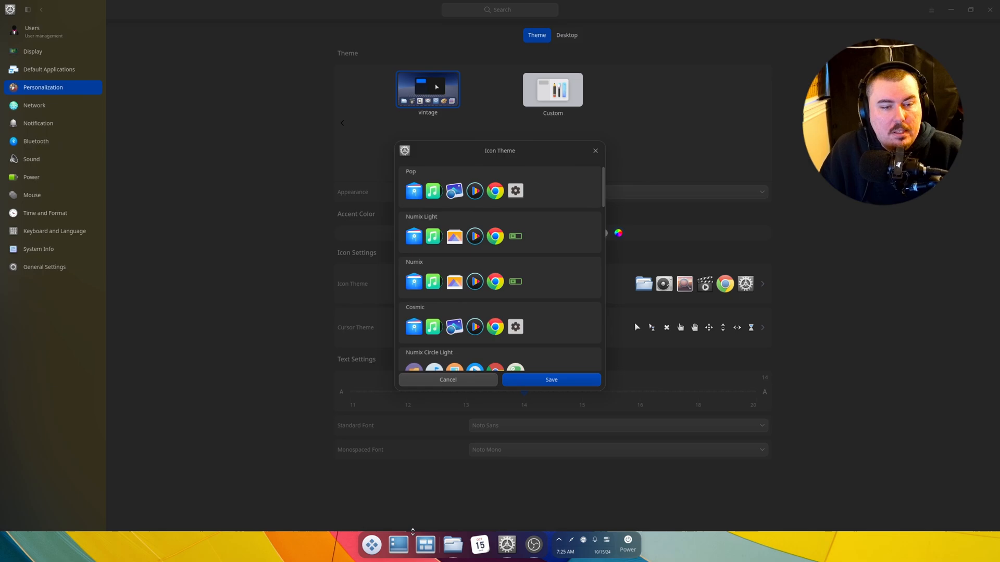
pyautogui.scroll(-5, 447, 250)
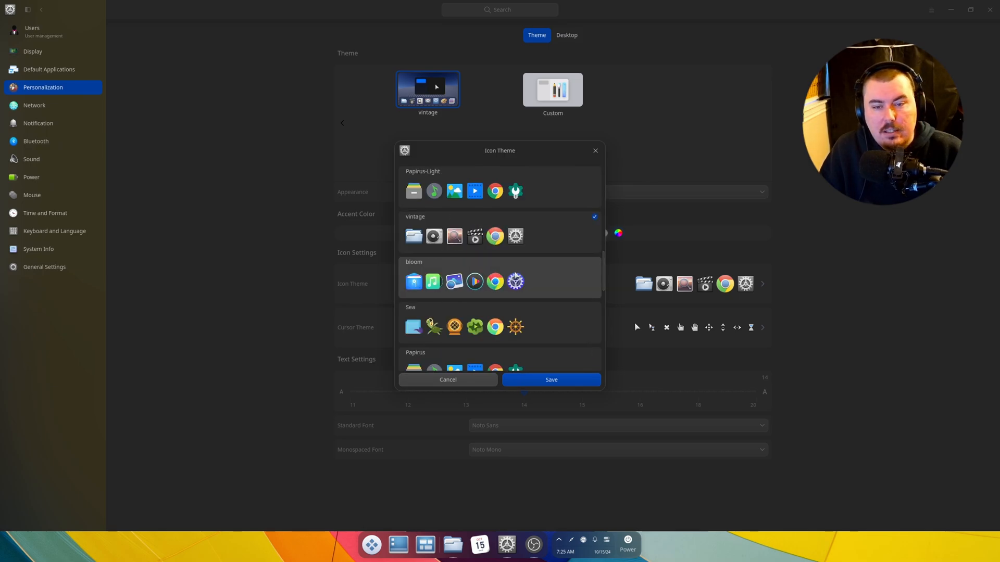
pyautogui.scroll(-5, 515, 274)
pyautogui.scroll(-3, 516, 274)
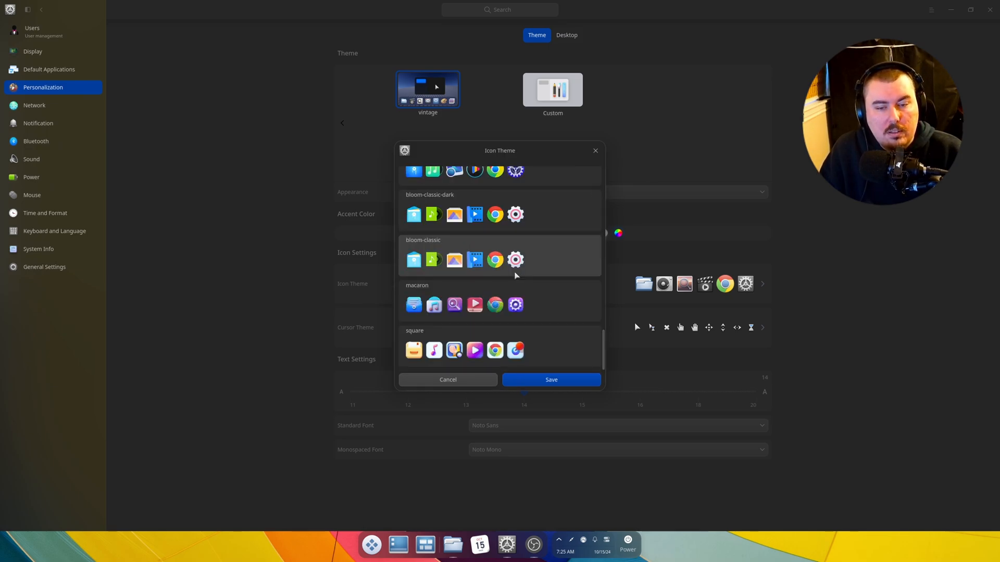
pyautogui.scroll(8, 516, 275)
pyautogui.scroll(3, 516, 274)
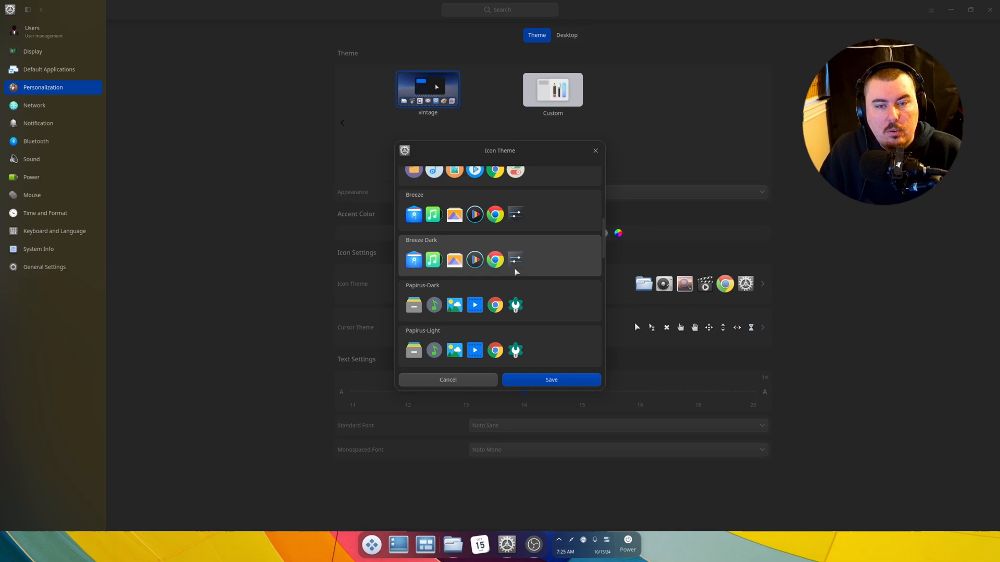
pyautogui.scroll(3, 516, 272)
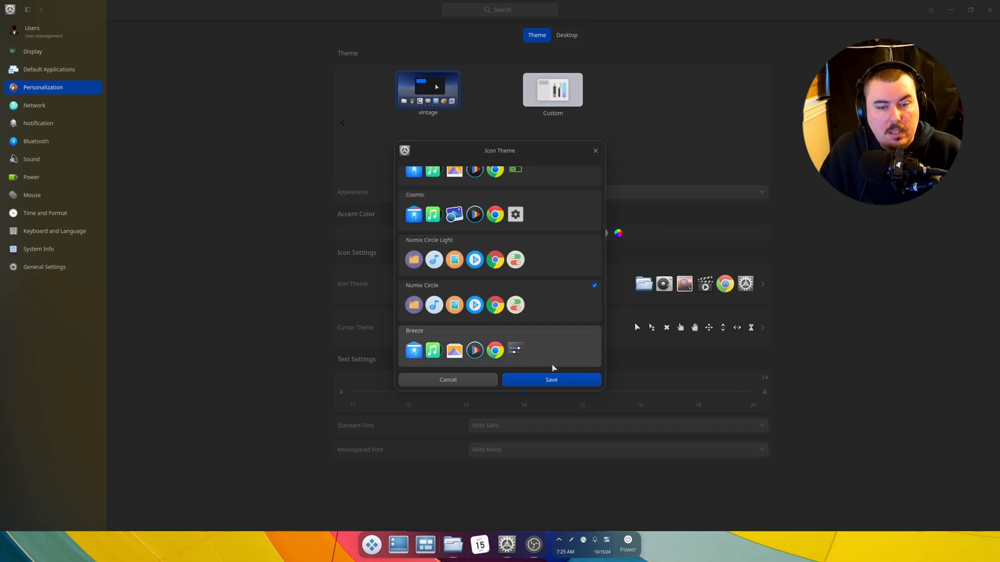
pyautogui.click(551, 380)
pyautogui.click(452, 545)
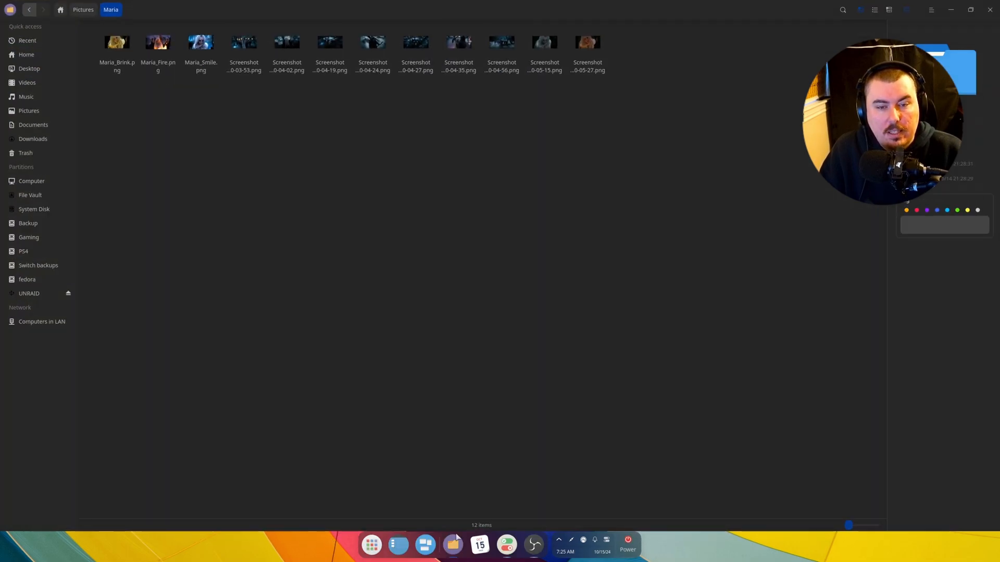
pyautogui.rightClick(156, 47)
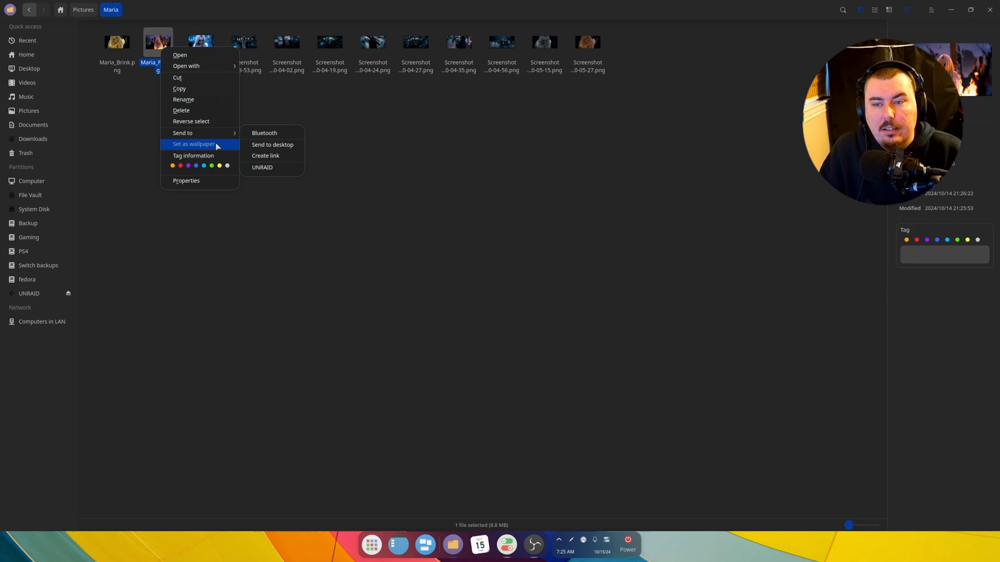
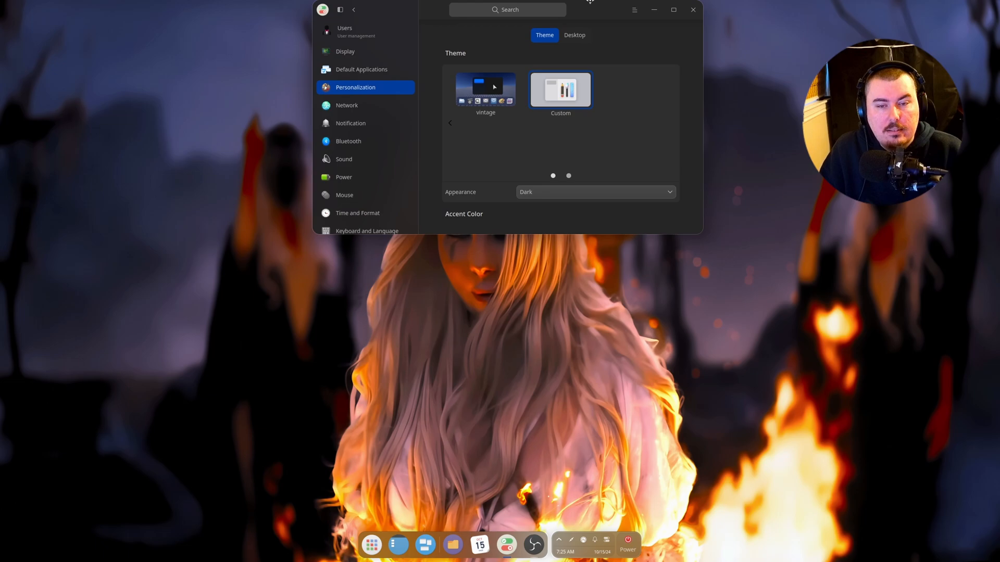
# Review the default terminal choices (Ptyxis set), then show the Power settings
pyautogui.click(48, 70)
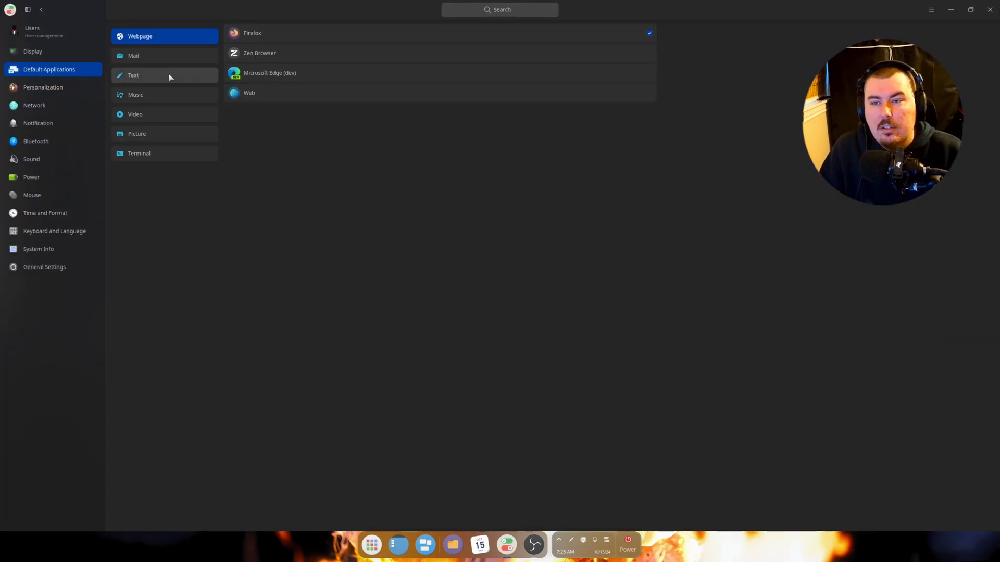
pyautogui.click(177, 154)
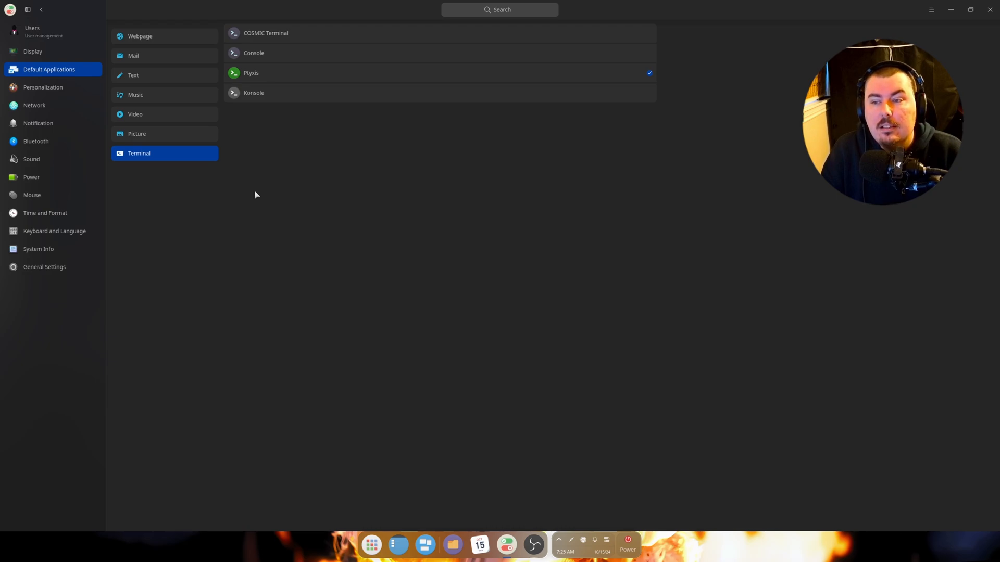
pyautogui.click(49, 177)
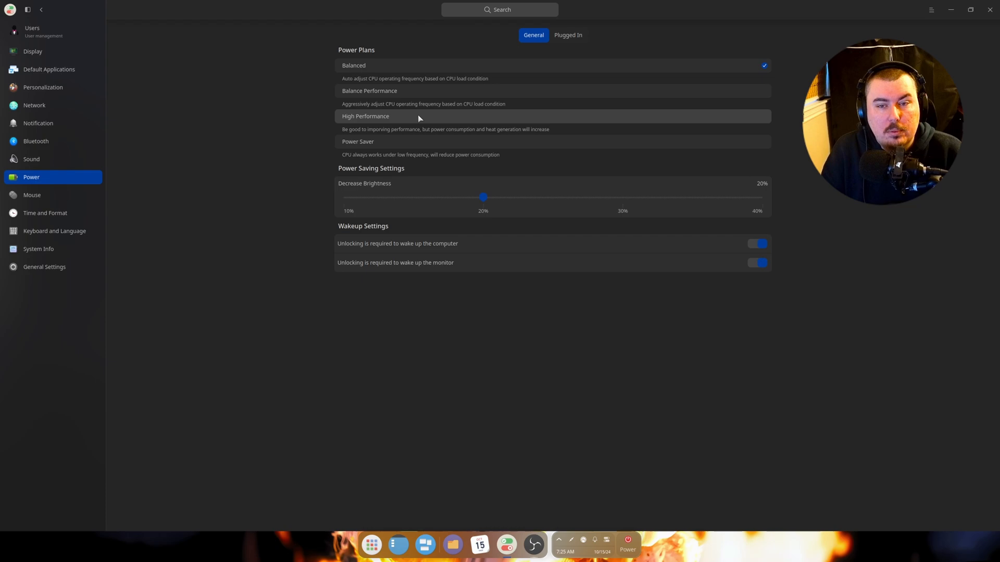
# Switch the power plan to High Performance and browse the Mouse and Touchpad settings
pyautogui.click(431, 118)
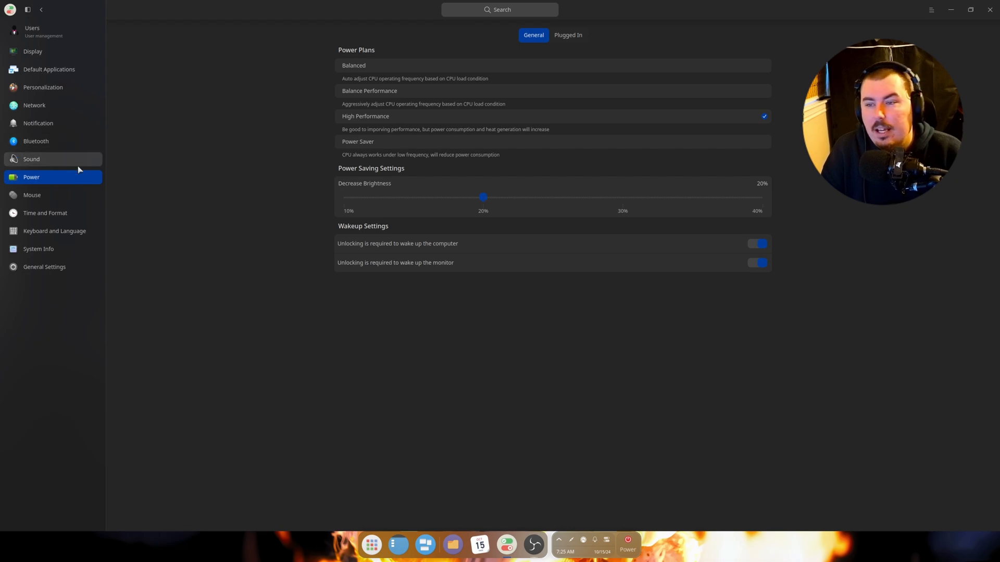
pyautogui.click(32, 195)
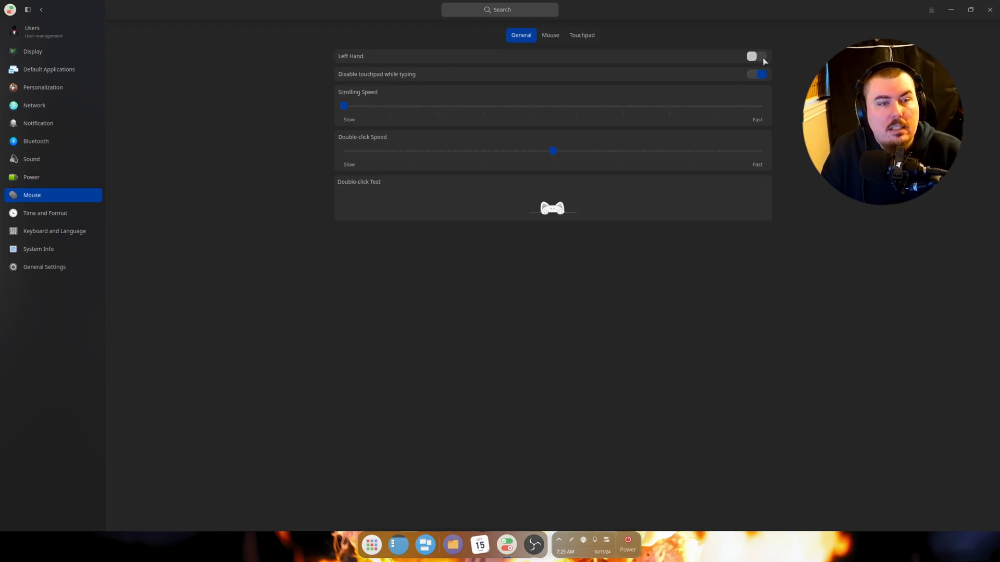
pyautogui.click(551, 35)
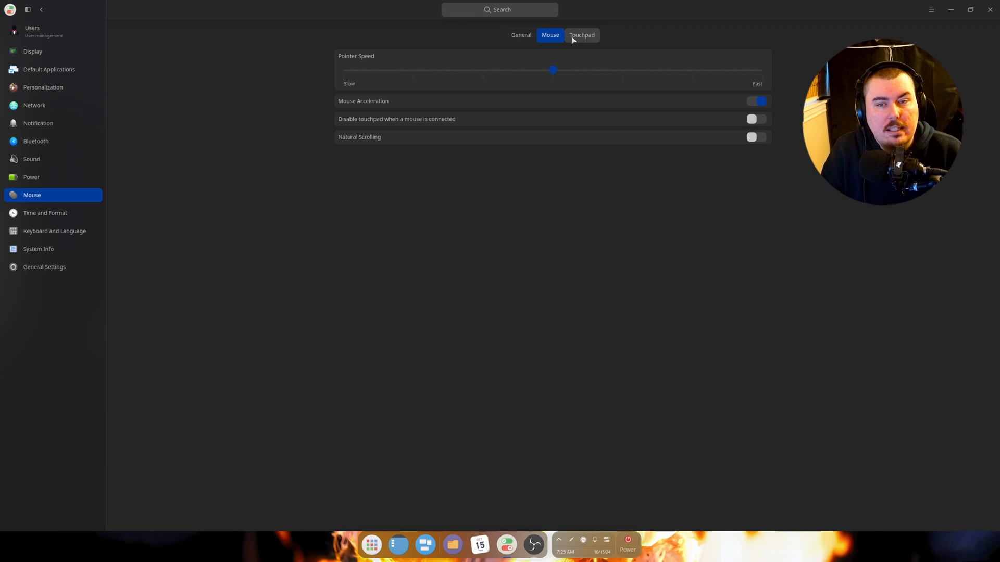
pyautogui.click(582, 34)
# Look at Time and Format, then show General Settings with the boot menu
pyautogui.click(45, 213)
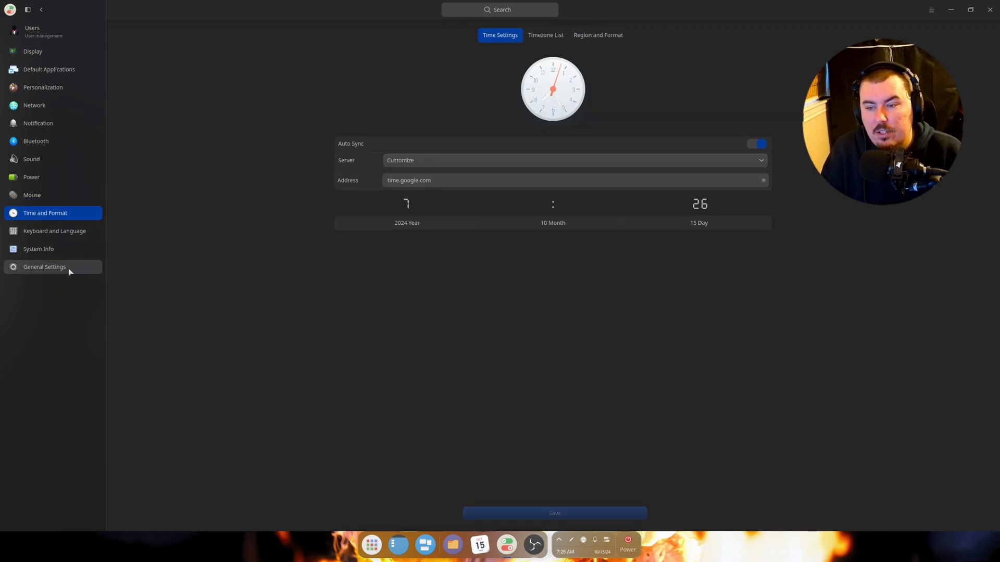
pyautogui.click(45, 267)
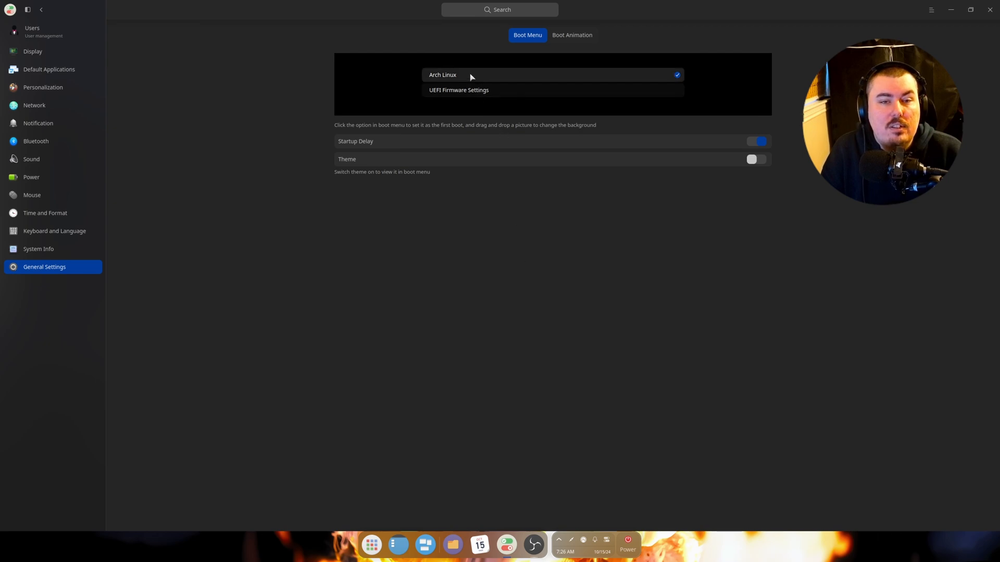
# Turn on the boot menu theme and authorize the change with the password
pyautogui.click(563, 39)
pyautogui.click(528, 36)
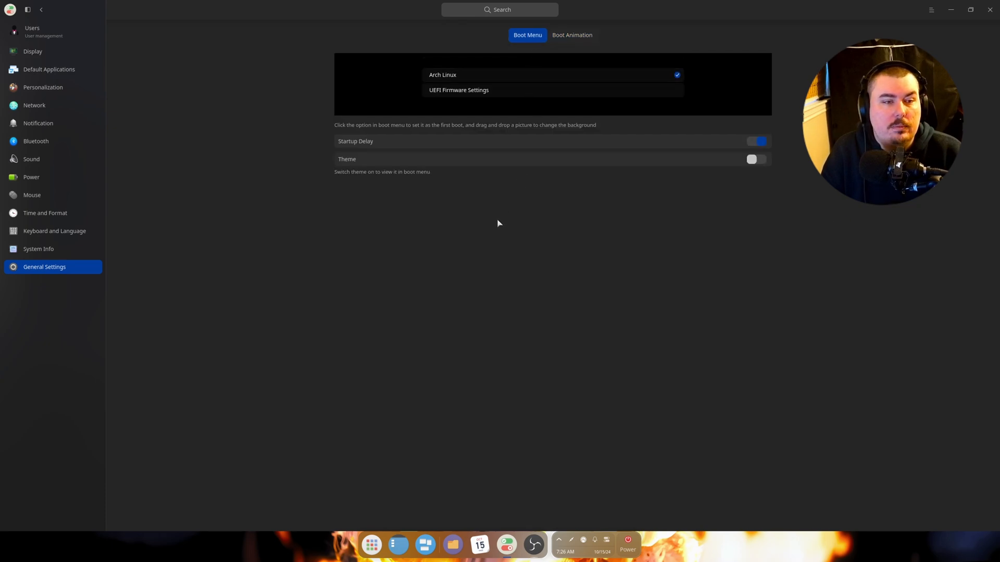
pyautogui.click(754, 160)
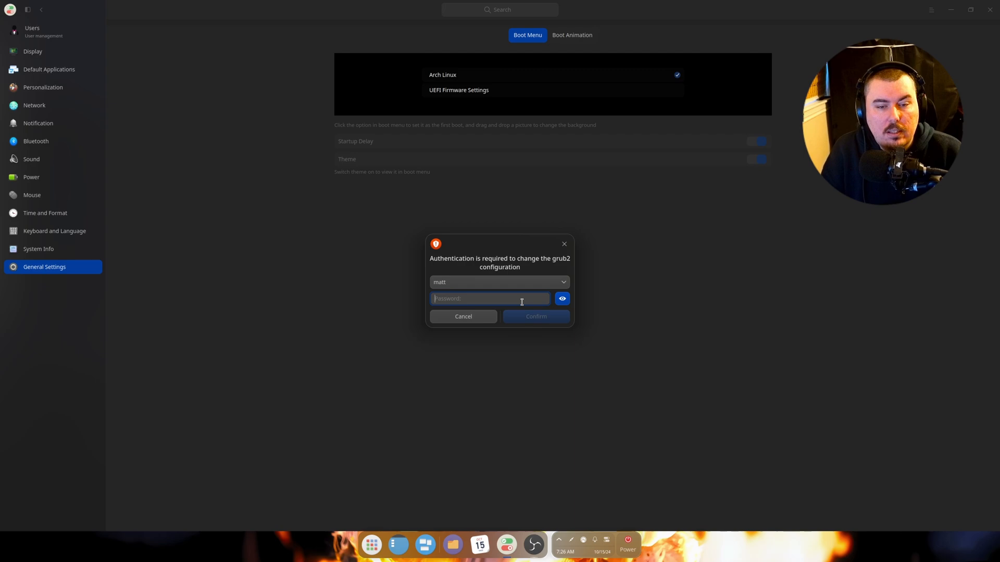
pyautogui.write('password')
pyautogui.press('Return')
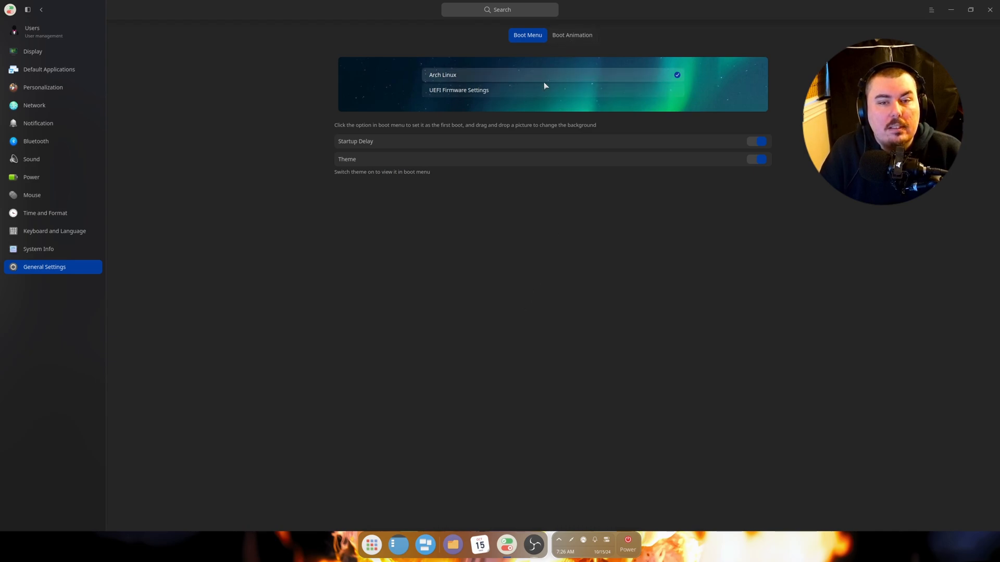
# Set the boot animation to big then small size, and show the System Info page
pyautogui.click(560, 35)
pyautogui.click(526, 34)
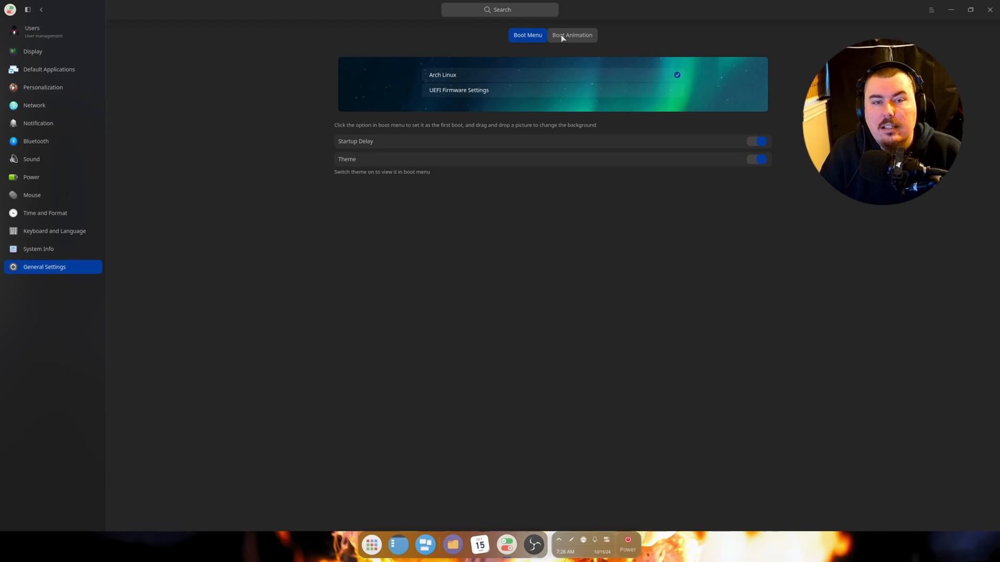
pyautogui.click(572, 34)
pyautogui.click(376, 150)
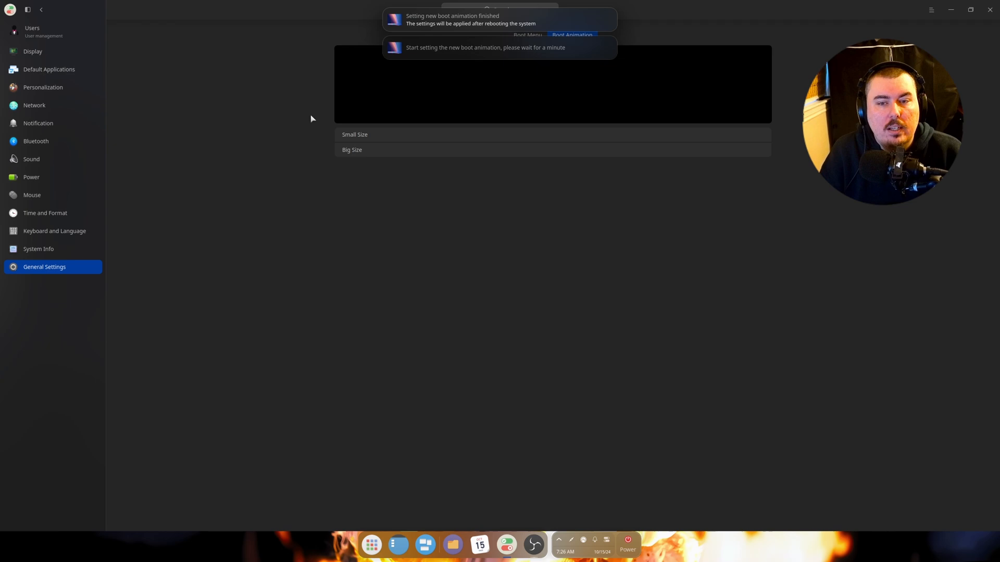
pyautogui.click(355, 136)
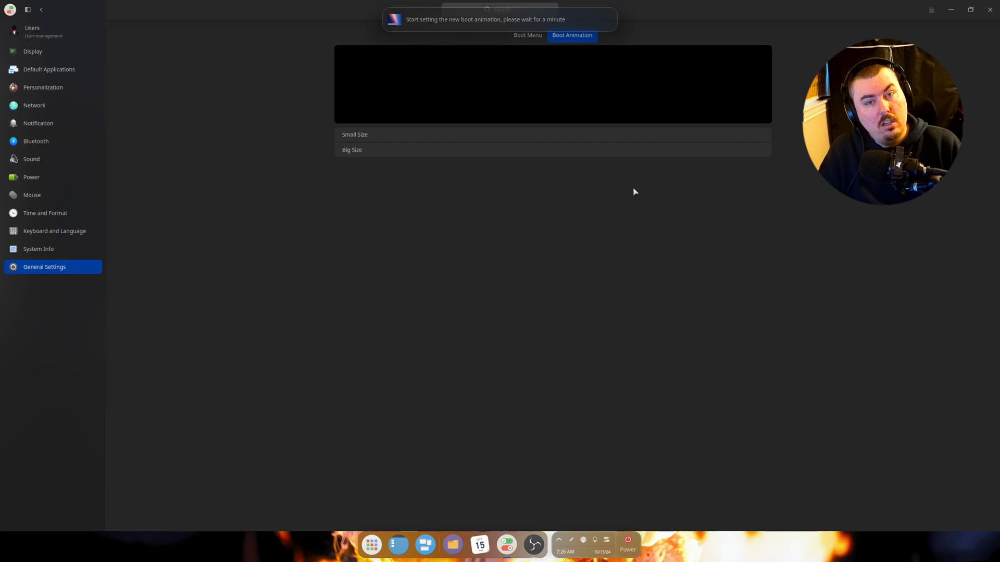
pyautogui.click(86, 249)
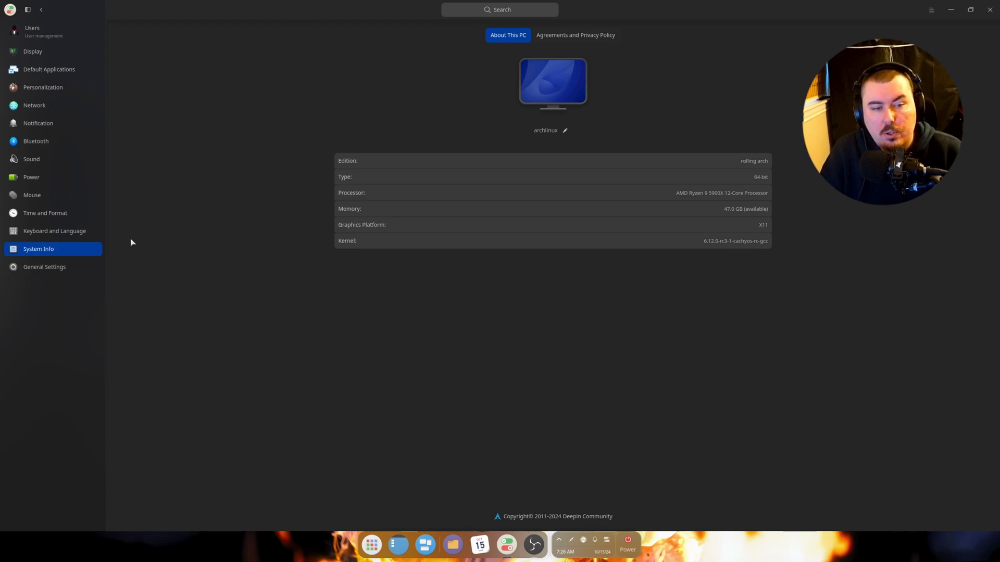
# In Sound, choose Input 1(UMC202HD 192k) as the input device
pyautogui.click(52, 160)
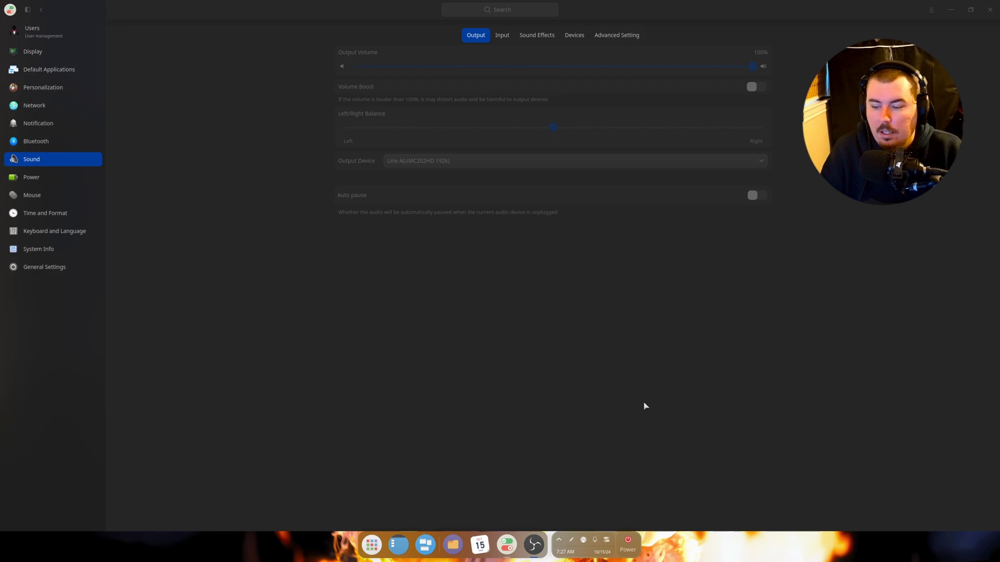
pyautogui.click(664, 359)
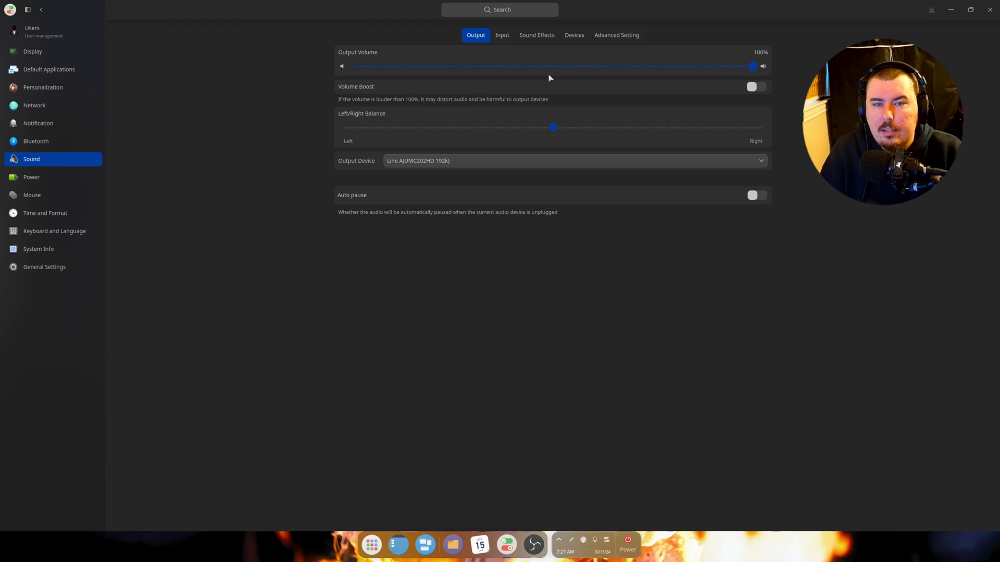
pyautogui.click(503, 36)
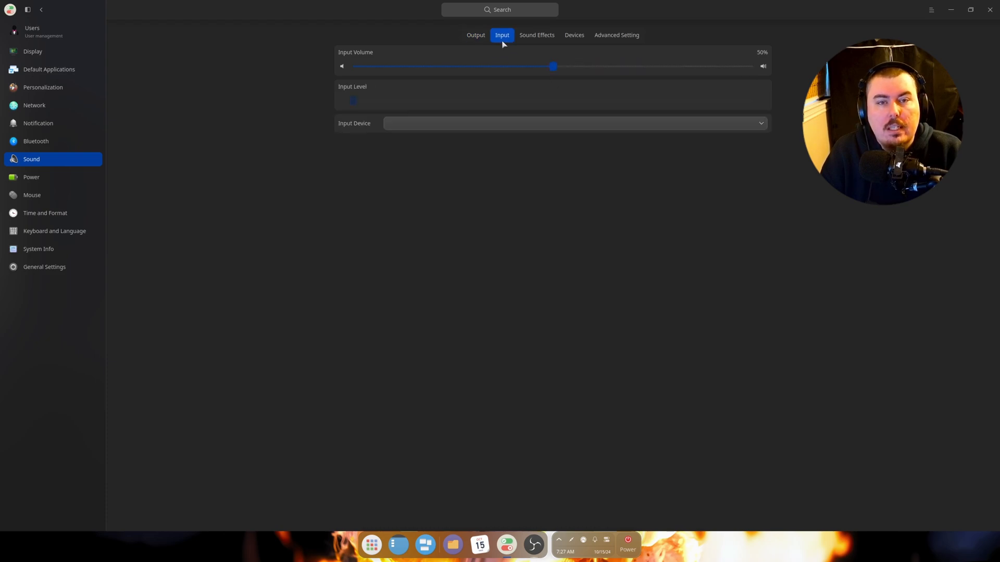
pyautogui.click(539, 125)
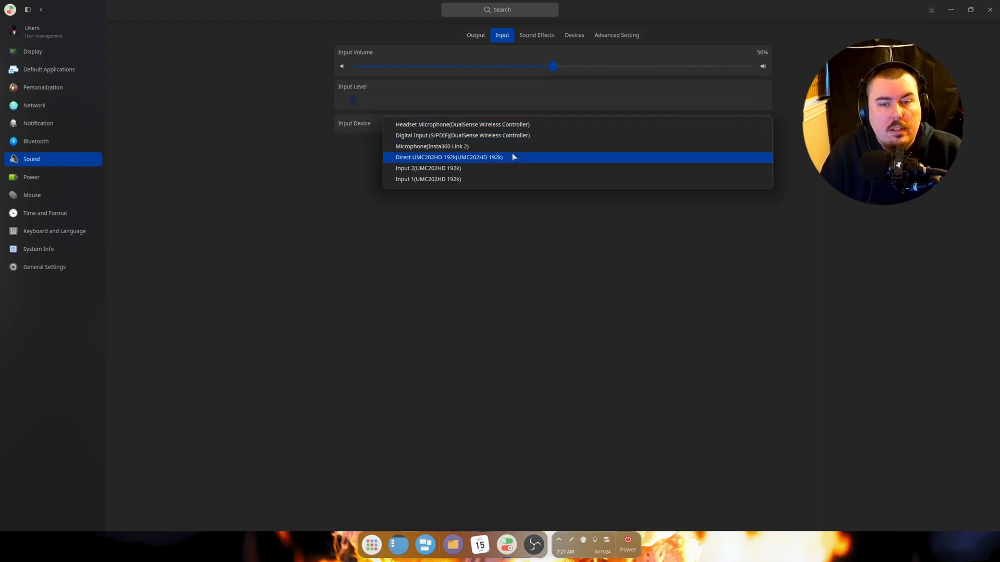
pyautogui.click(499, 181)
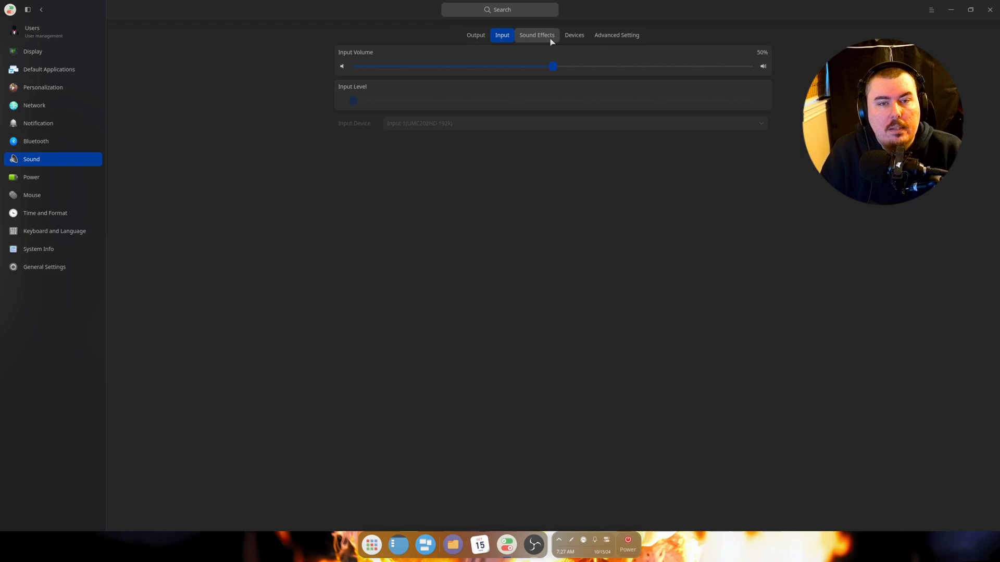
# Turn off system sound effects
pyautogui.click(537, 35)
pyautogui.click(759, 51)
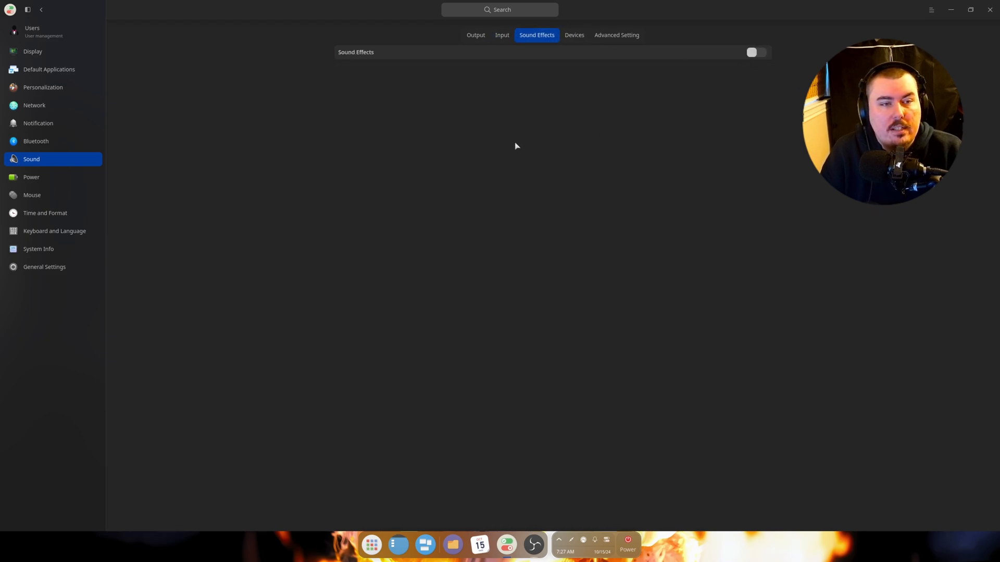
# Disable the DualSense headset, DualSense digital, Insta360 Link 2 and Direct UMC202HD inputs
pyautogui.click(576, 35)
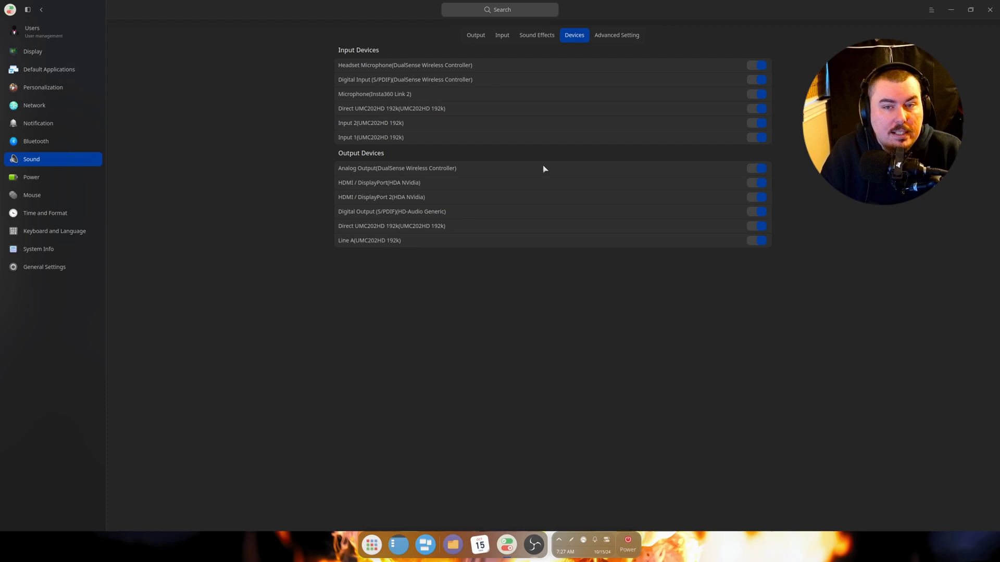
pyautogui.click(757, 65)
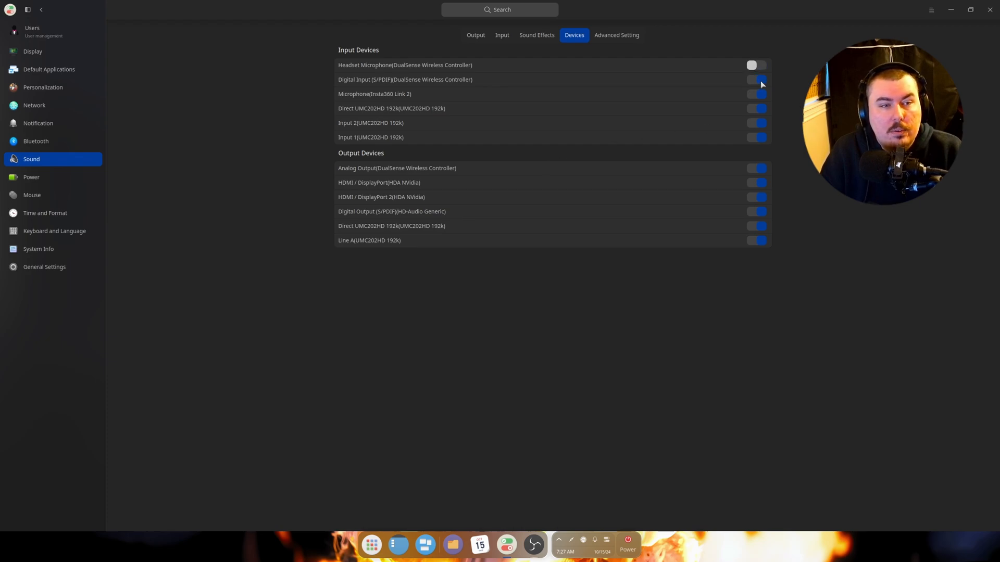
pyautogui.click(761, 81)
pyautogui.click(760, 95)
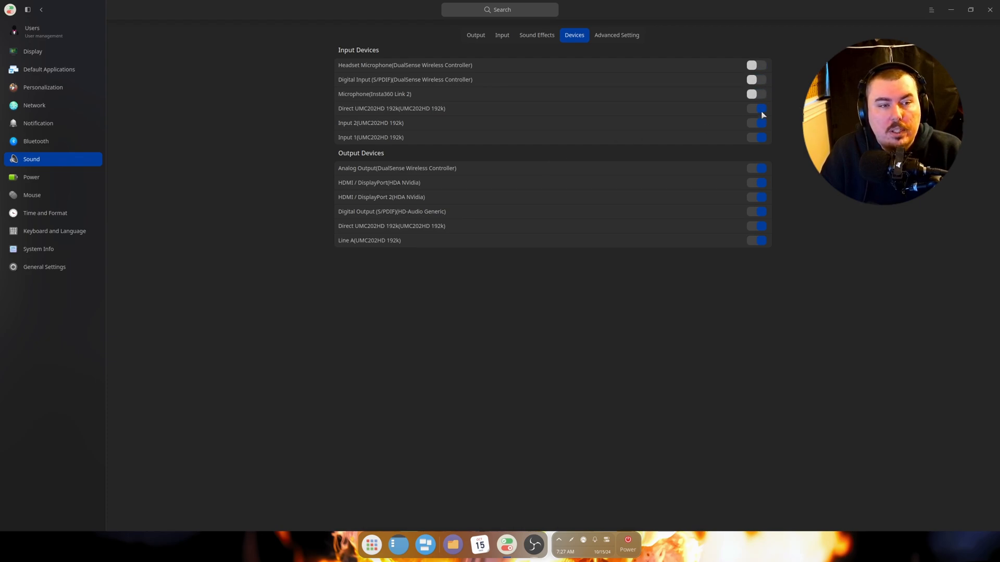
pyautogui.click(760, 110)
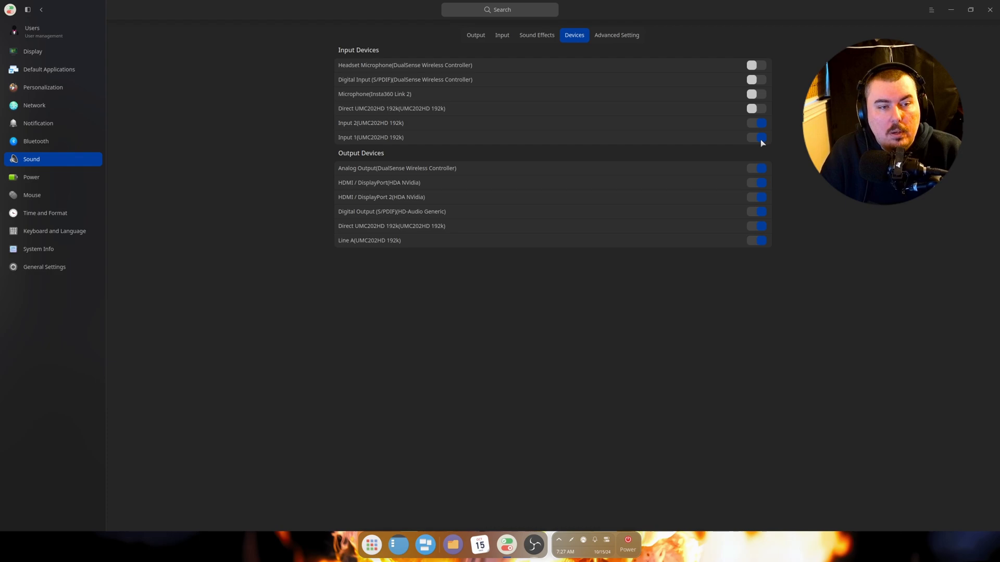
# Disable DualSense analog, second HDMI/DisplayPort, S/PDIF and Direct UMC202HD outputs, then view advanced settings with PipeWire
pyautogui.click(759, 168)
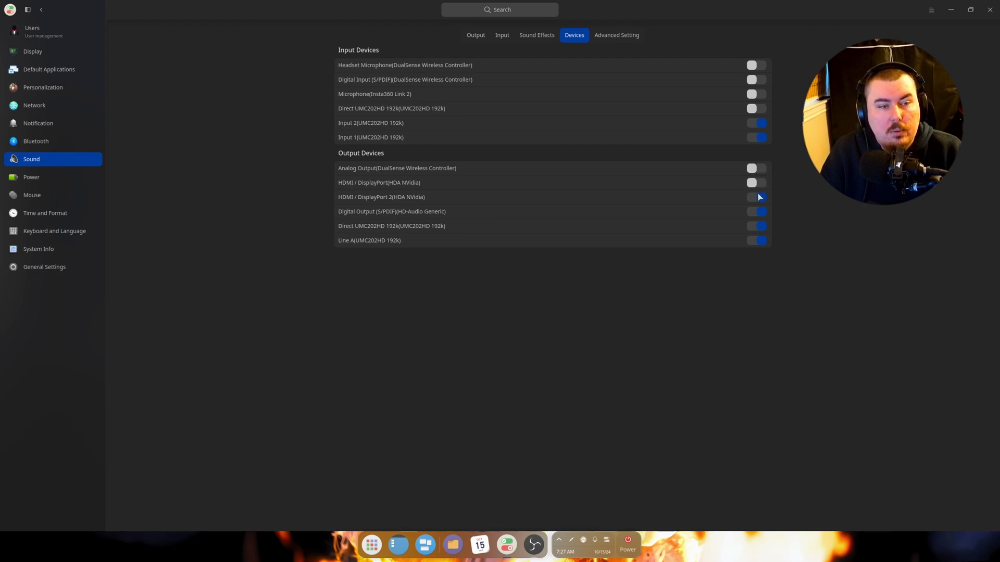
pyautogui.click(760, 198)
pyautogui.click(760, 212)
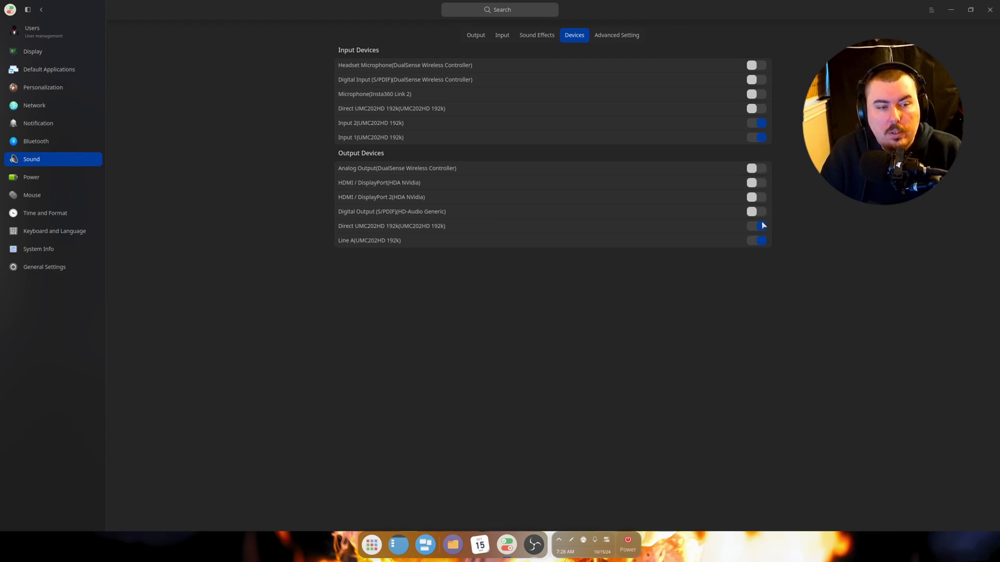
pyautogui.click(761, 226)
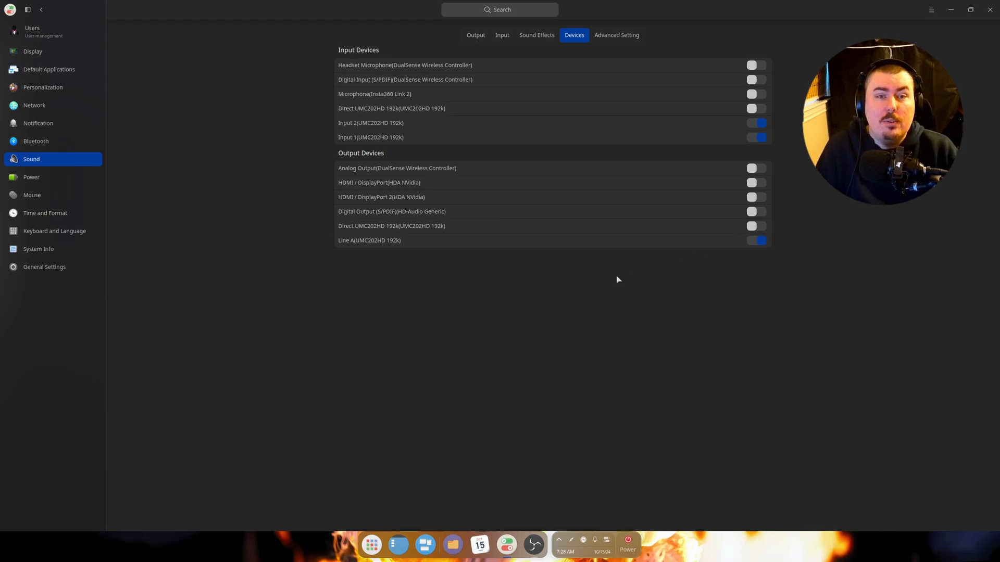
pyautogui.click(618, 38)
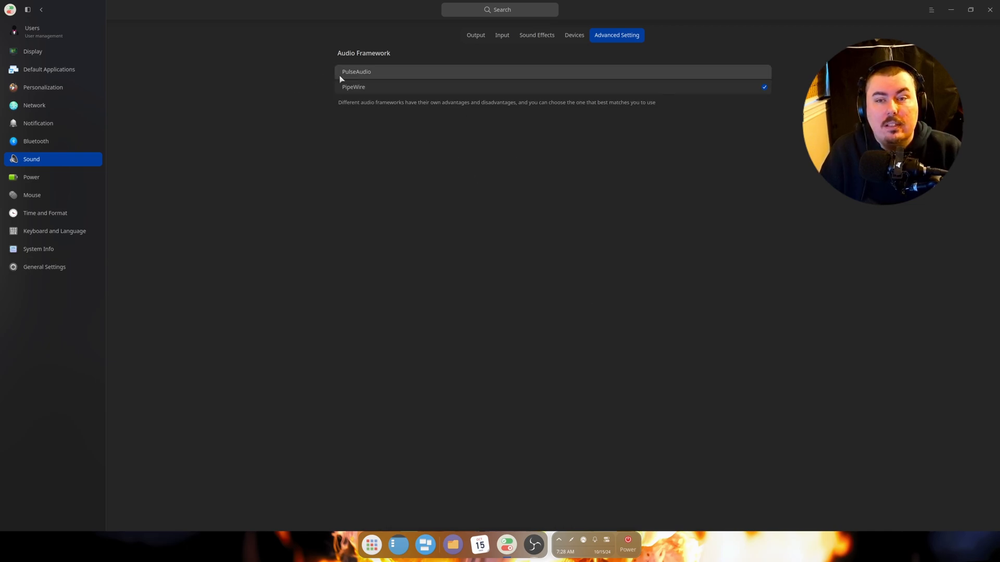
# Browse Power, Bluetooth, Notification and Network including VPN and System Proxy pages
pyautogui.click(47, 179)
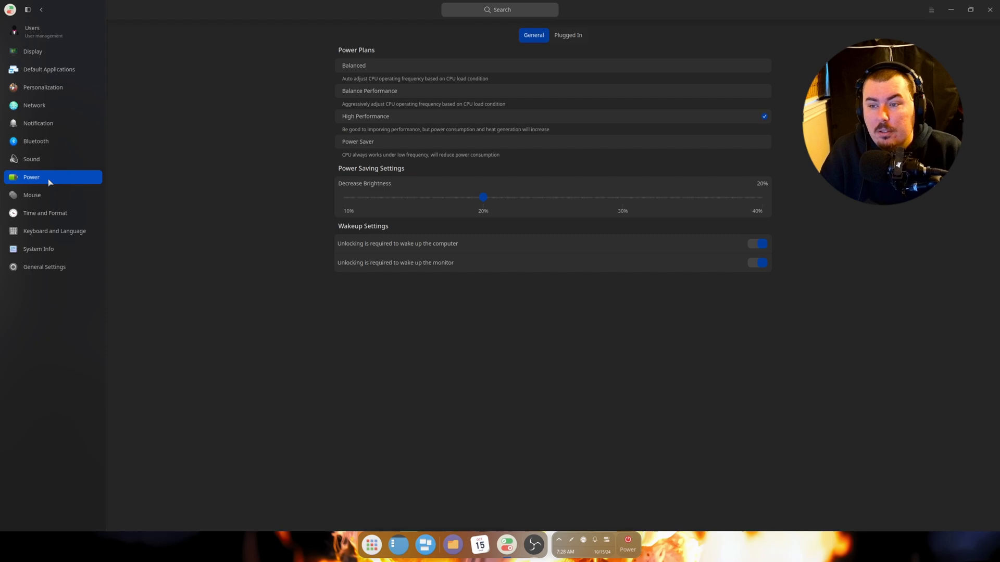
pyautogui.click(43, 160)
pyautogui.click(43, 140)
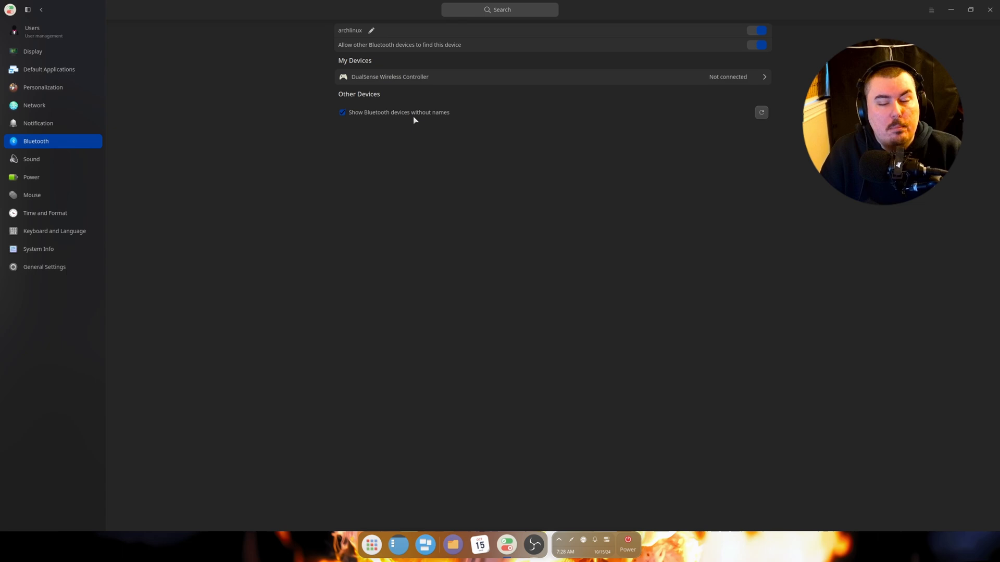
pyautogui.click(38, 123)
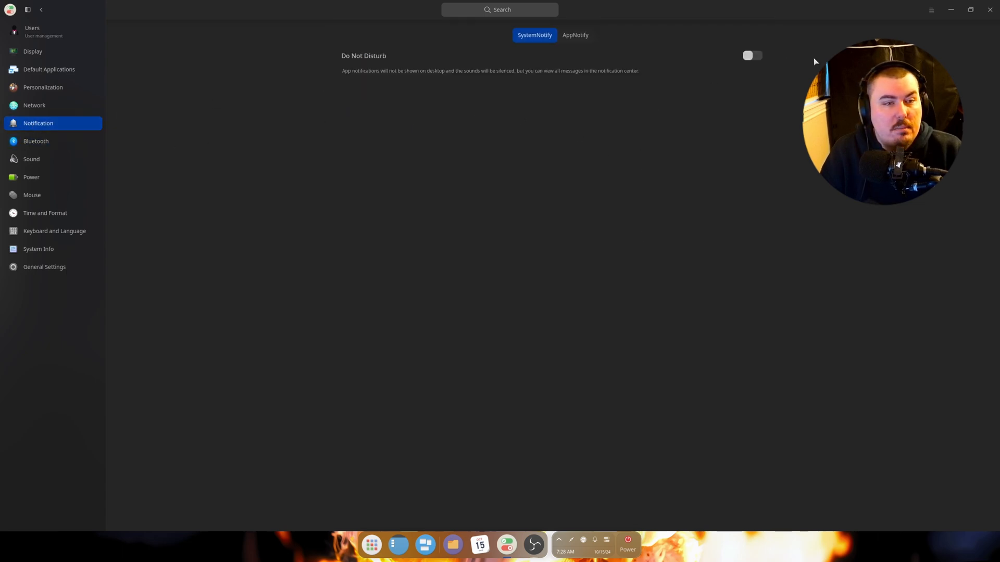
pyautogui.click(34, 105)
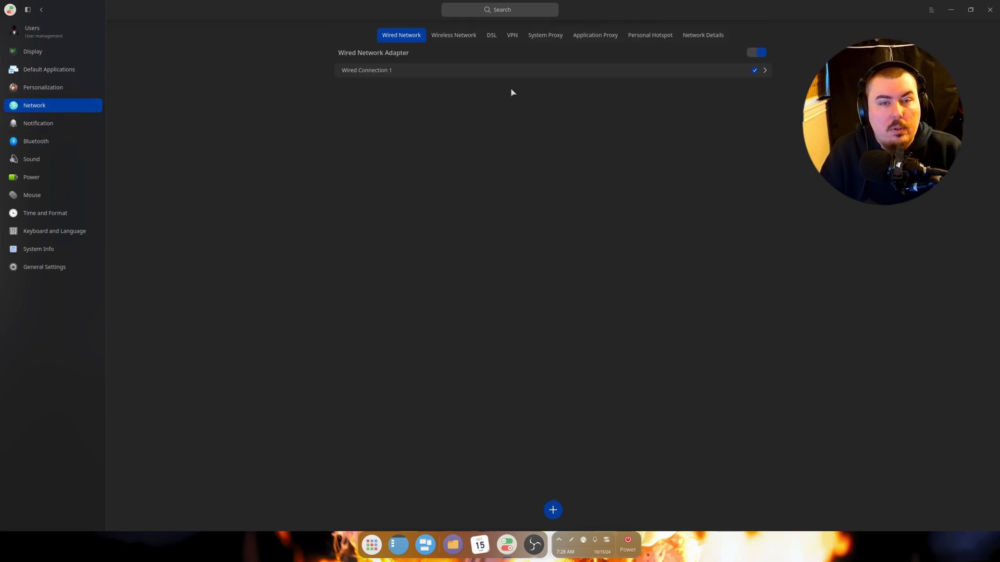
pyautogui.click(512, 35)
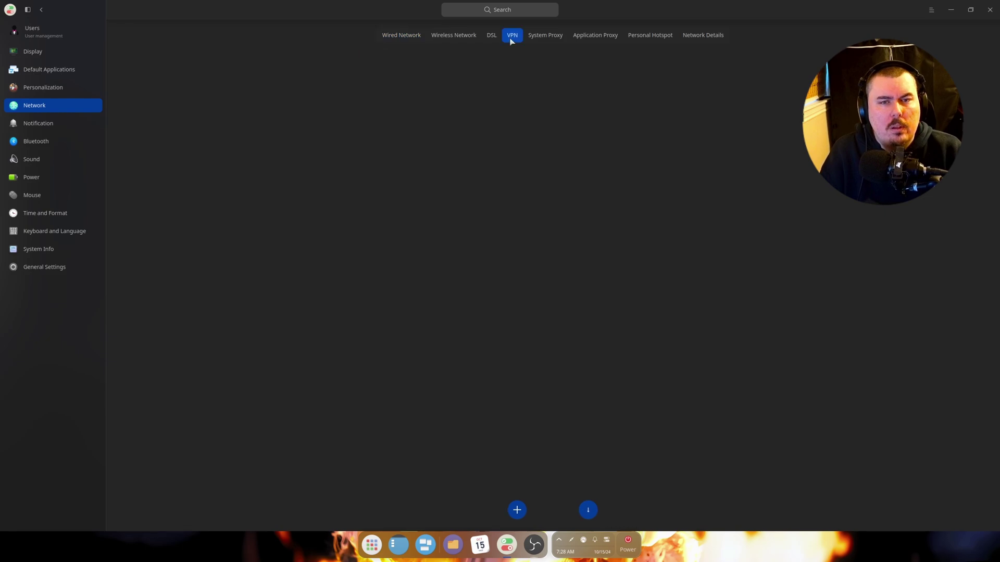
pyautogui.click(545, 36)
# Visit Personalization, then Display, briefly inspecting the DP-0 monitor's own settings
pyautogui.click(400, 36)
pyautogui.click(42, 87)
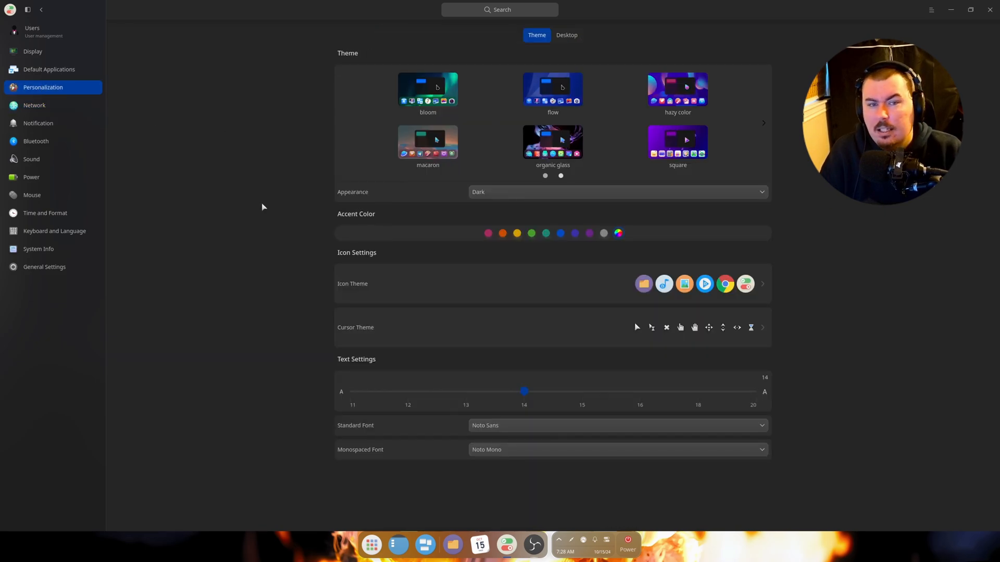
pyautogui.click(49, 69)
pyautogui.click(32, 51)
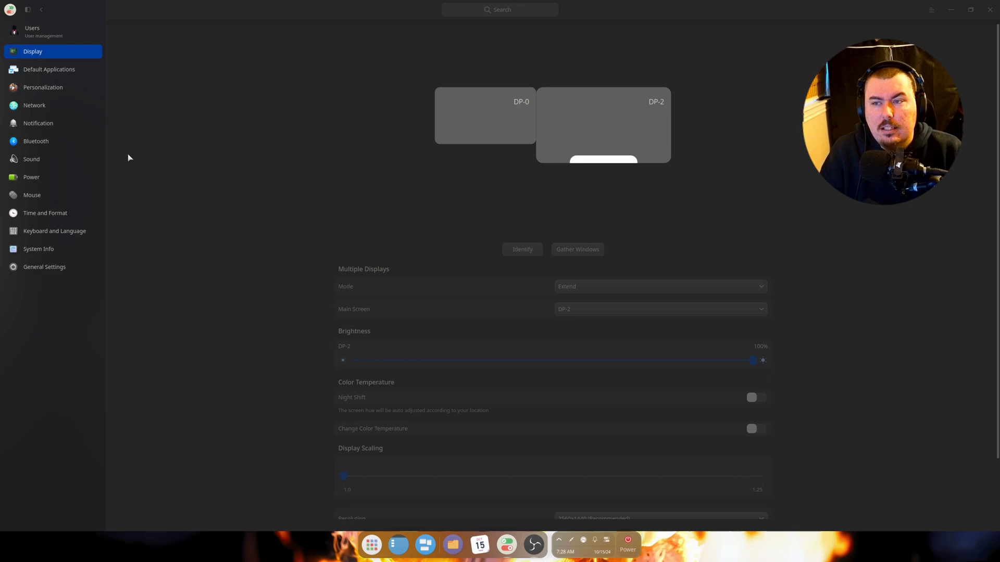
pyautogui.moveTo(243, 86)
pyautogui.mouseDown()
pyautogui.moveTo(501, 163)
pyautogui.moveTo(397, 81)
pyautogui.mouseUp()
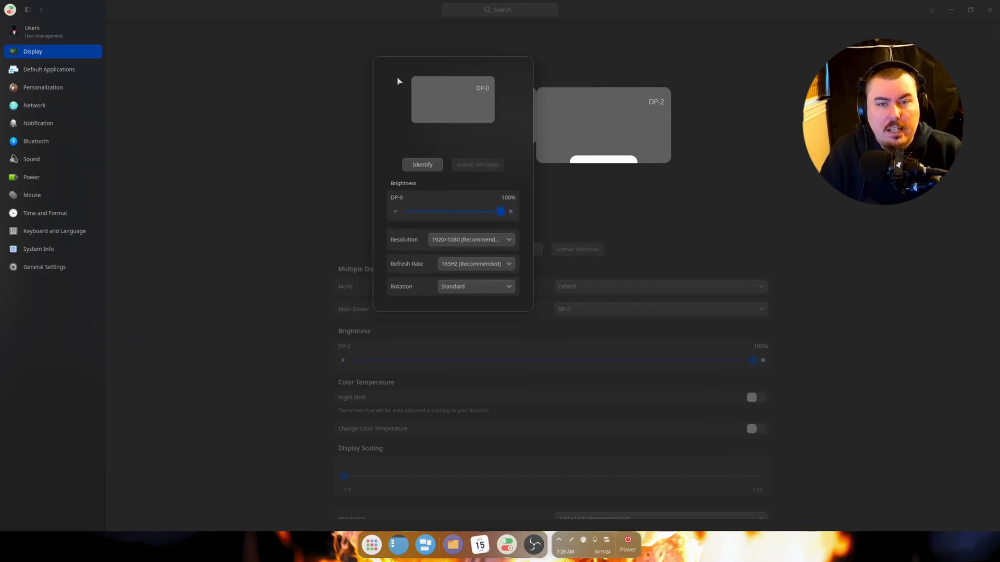
pyautogui.click(569, 54)
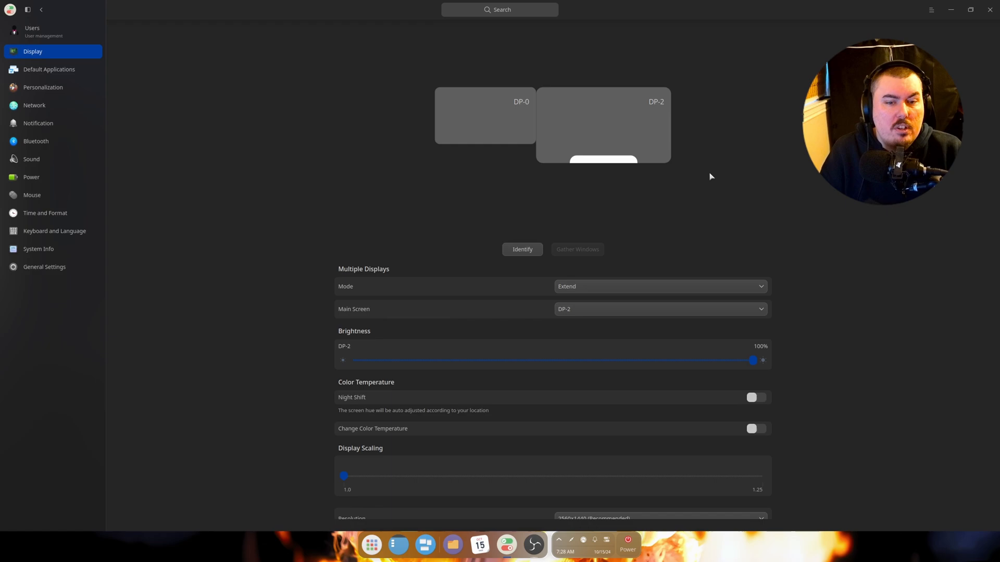
# Show the Users page and drag the window off maximized into a floating window
pyautogui.click(32, 30)
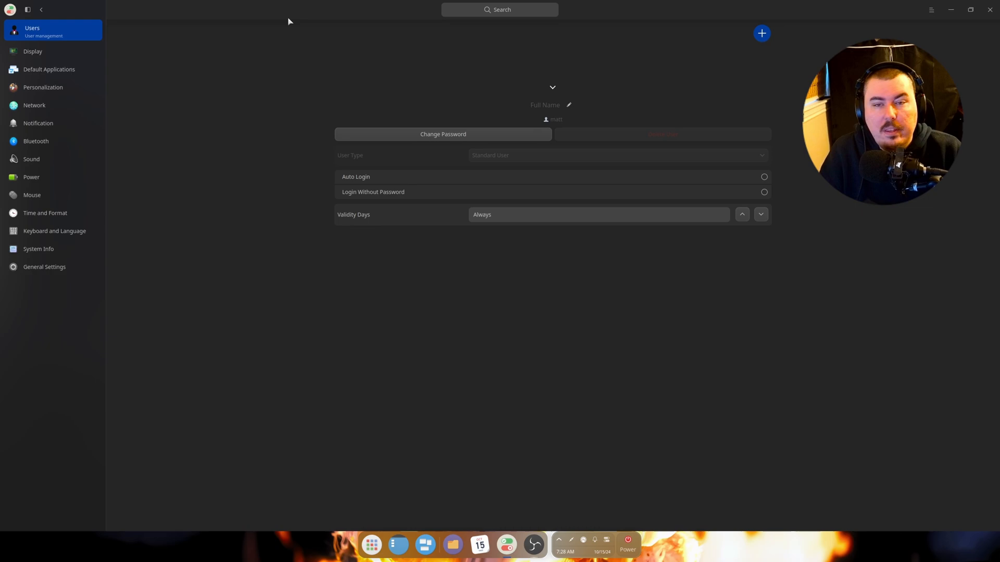
pyautogui.moveTo(289, 15)
pyautogui.mouseDown()
pyautogui.moveTo(378, 95)
pyautogui.moveTo(358, 120)
pyautogui.moveTo(249, 114)
pyautogui.moveTo(269, 72)
pyautogui.moveTo(456, 190)
pyautogui.mouseUp()
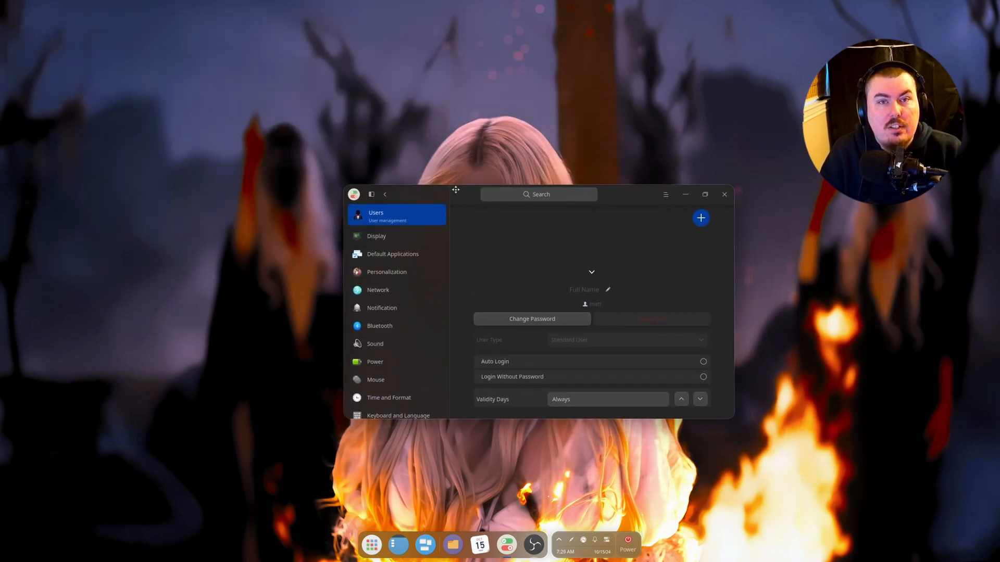
# Move the settings window to the desktop's upper left and bring up the app launcher
pyautogui.moveTo(455, 191); pyautogui.dragTo(248, 118)
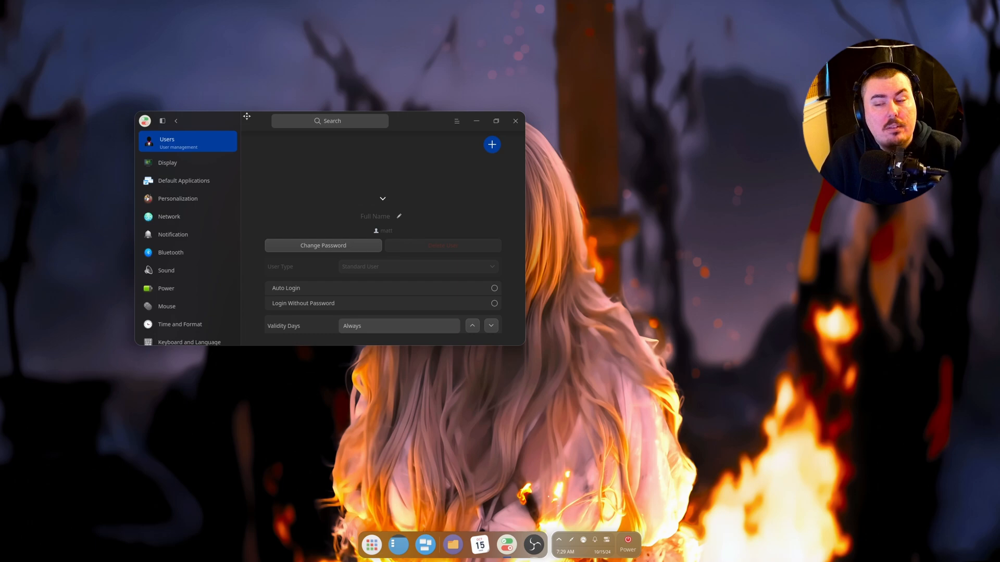
pyautogui.moveTo(247, 118); pyautogui.dragTo(246, 119)
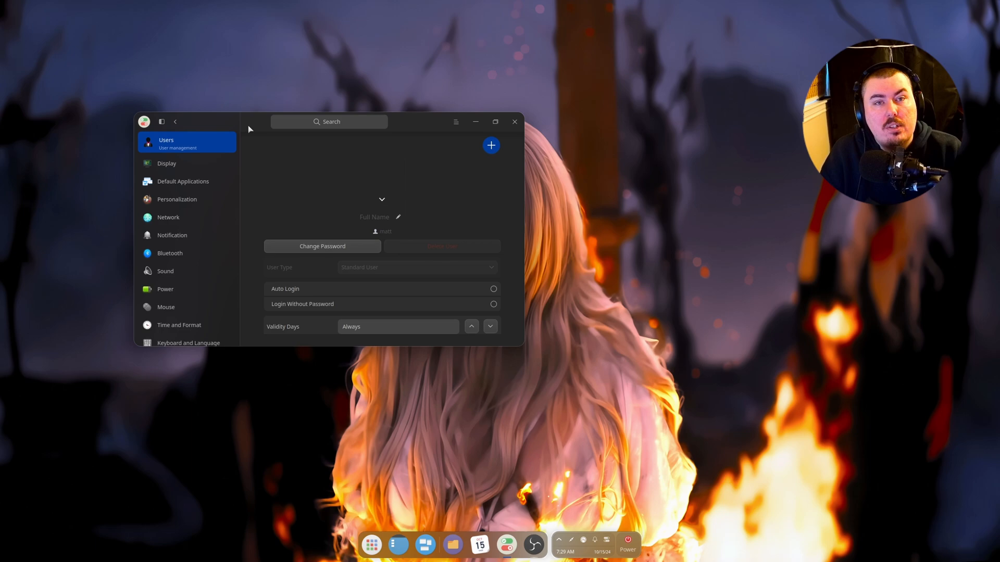
pyautogui.moveTo(249, 128); pyautogui.dragTo(140, 55)
pyautogui.click(372, 544)
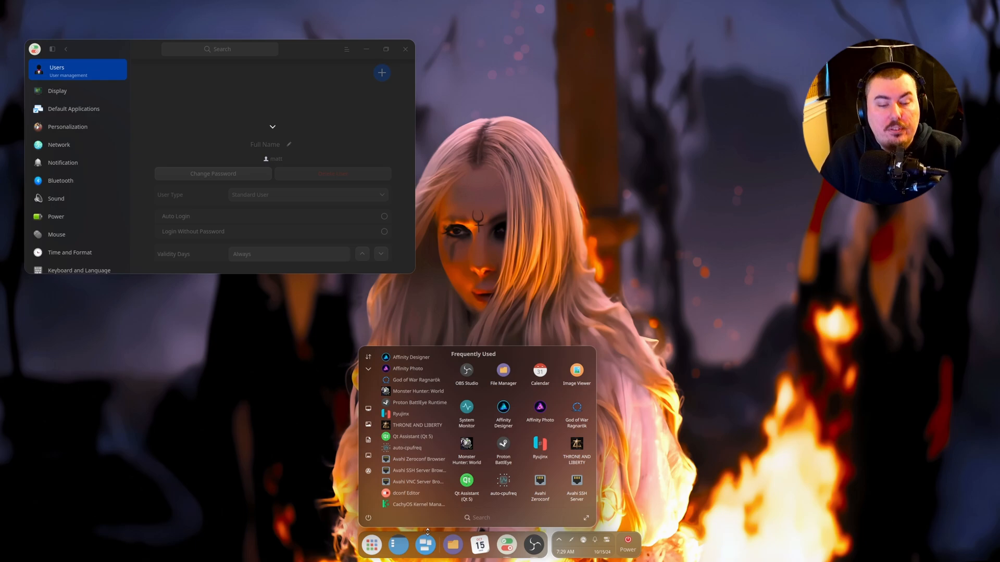
# Close the small launcher and reopen it as the full-screen app grid
pyautogui.click(587, 520)
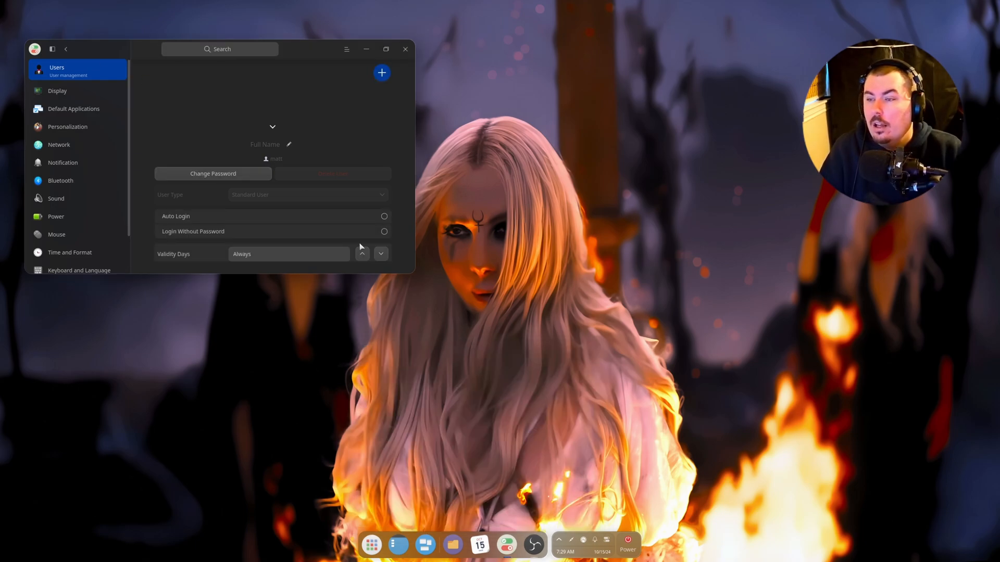
pyautogui.click(370, 545)
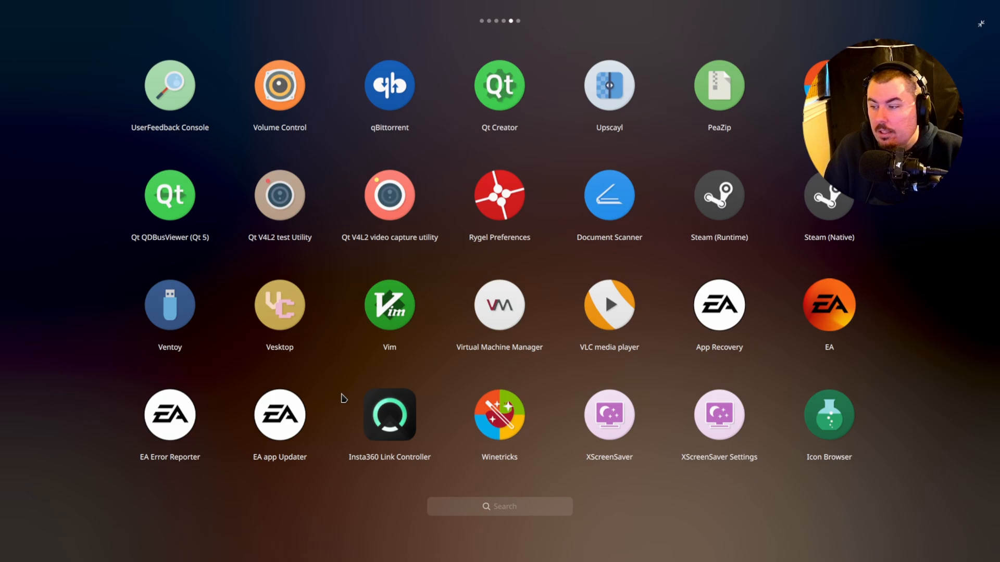
pyautogui.scroll(1, 346, 399)
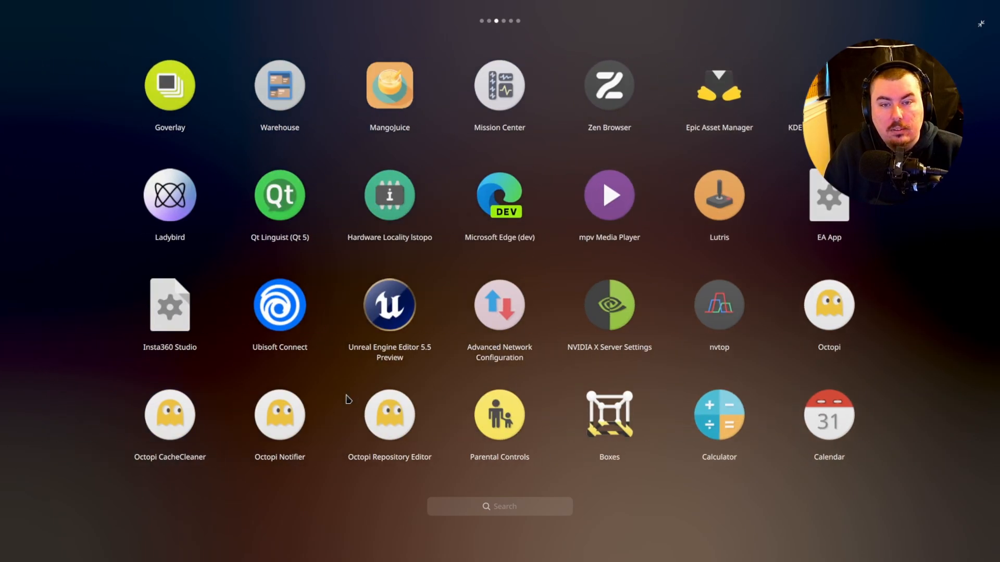
pyautogui.scroll(1, 347, 399)
pyautogui.scroll(1, 346, 399)
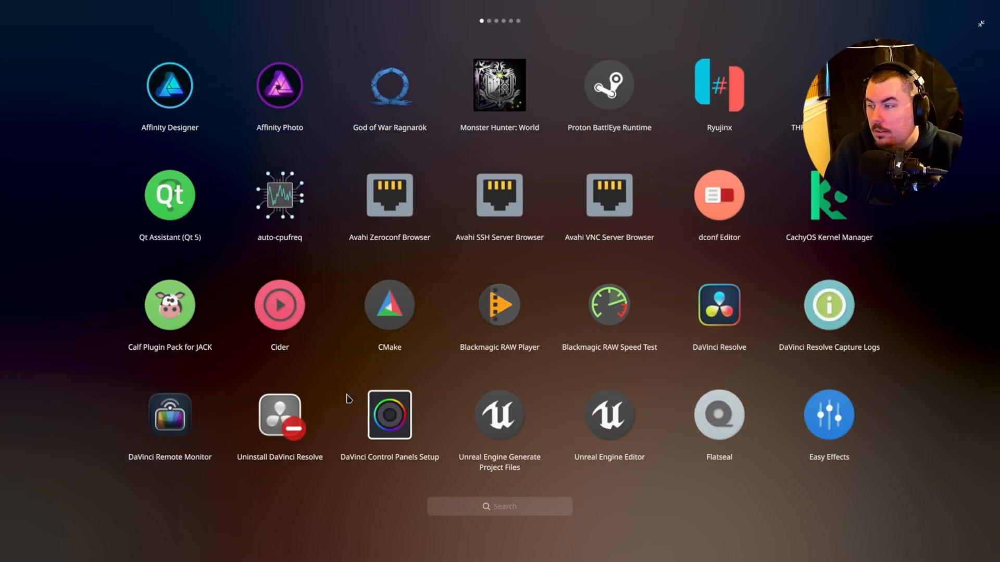
pyautogui.scroll(-1, 347, 399)
pyautogui.scroll(-1, 346, 399)
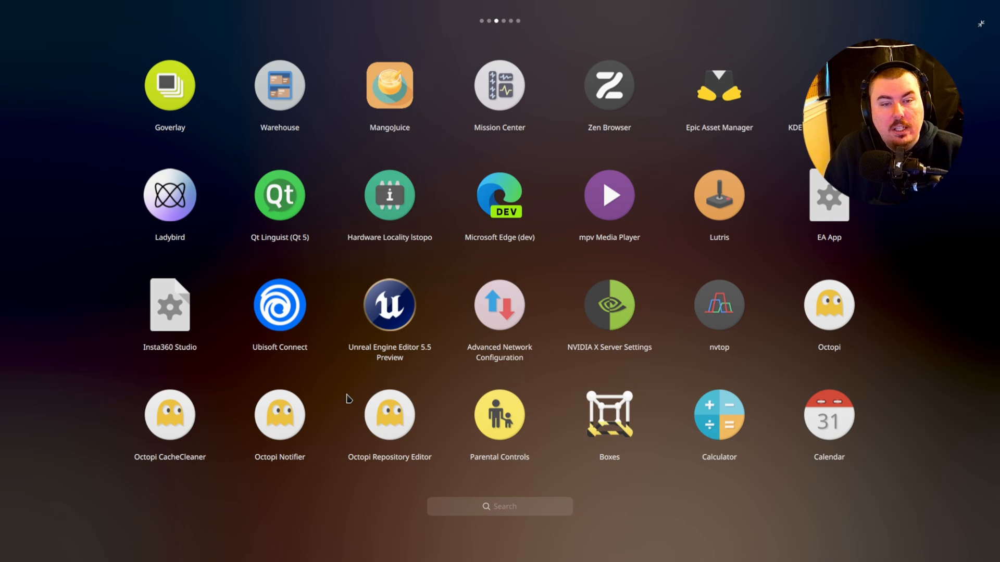
pyautogui.scroll(1, 346, 400)
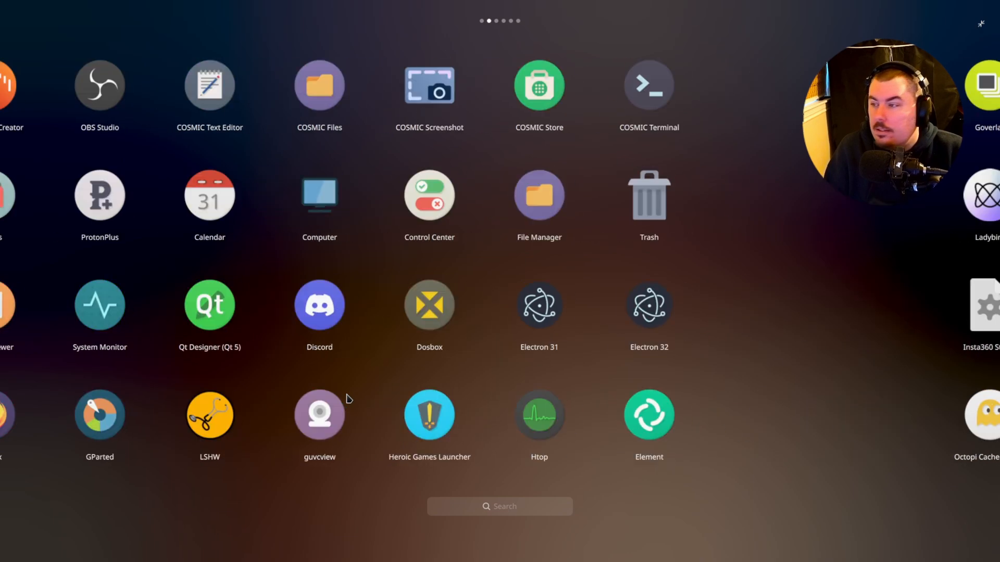
pyautogui.scroll(1, 346, 399)
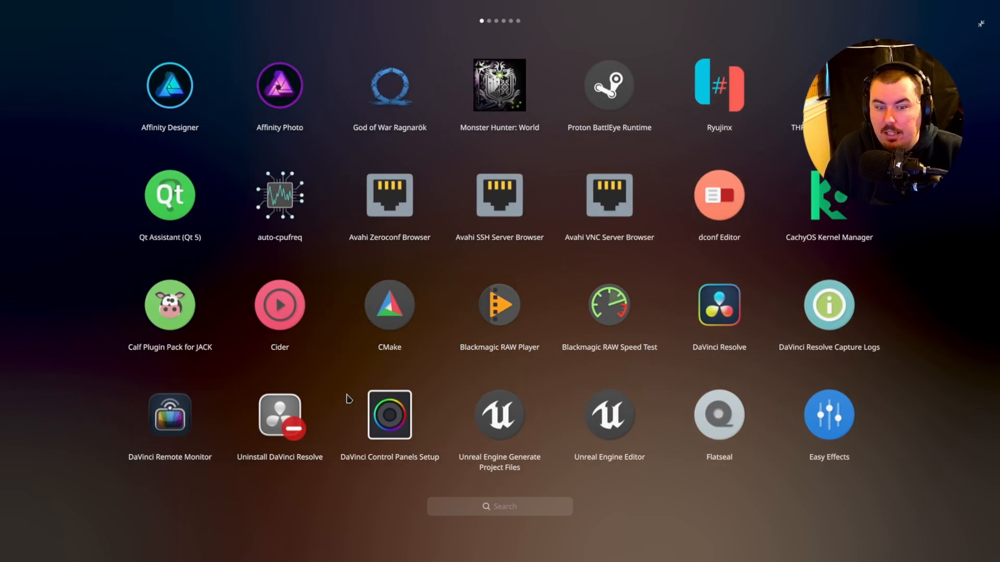
pyautogui.scroll(-5, 346, 400)
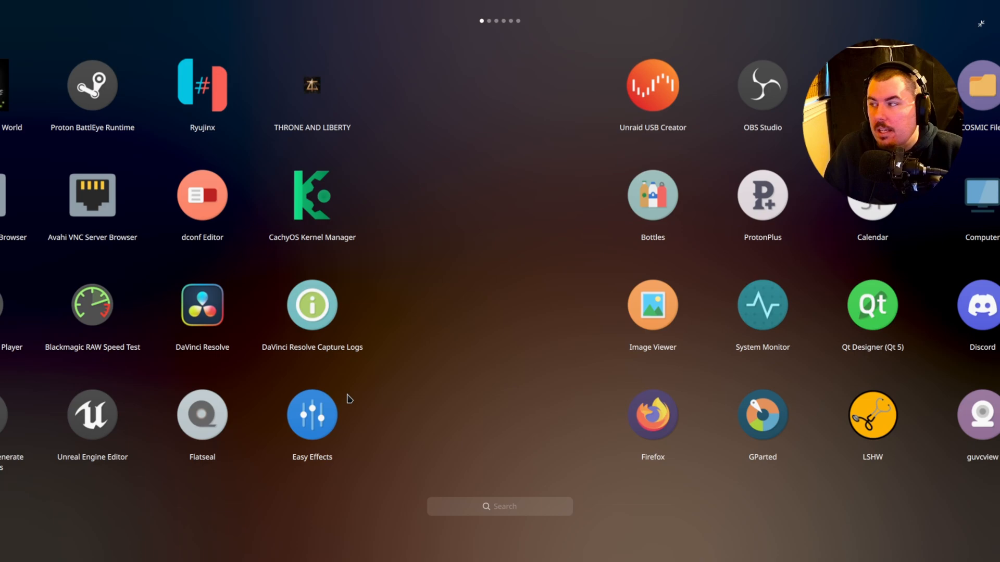
pyautogui.scroll(-1, 348, 400)
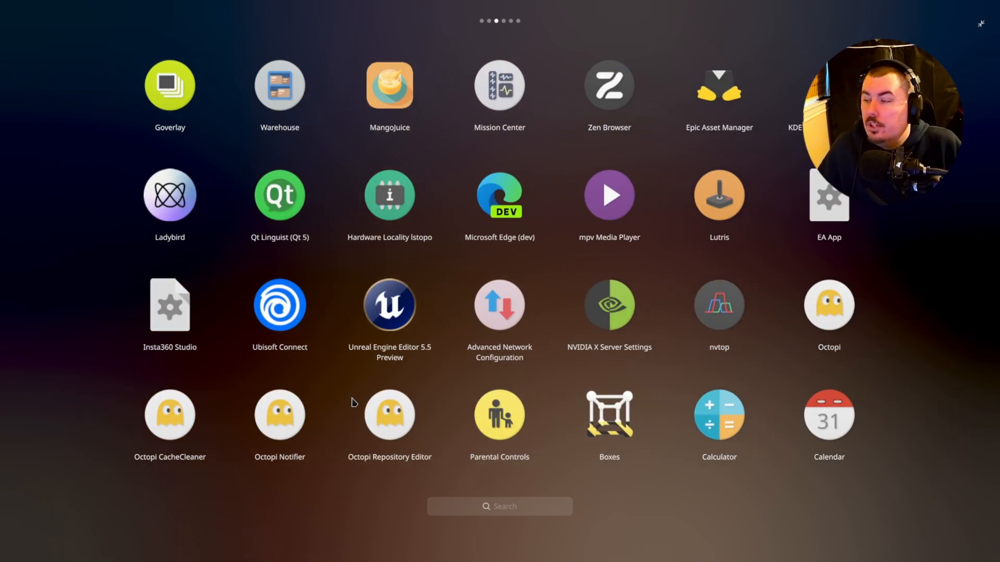
pyautogui.scroll(1, 352, 402)
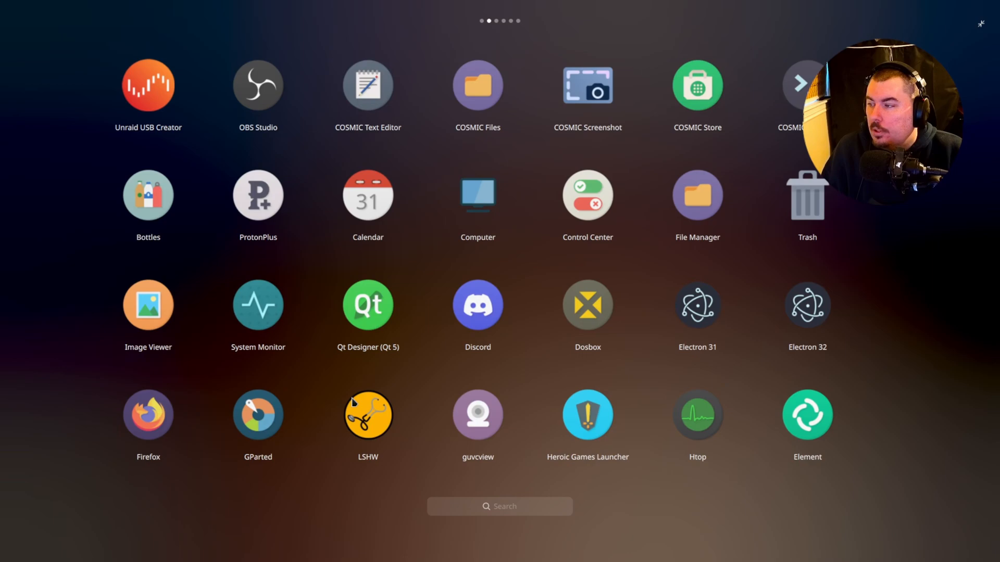
pyautogui.scroll(1, 353, 403)
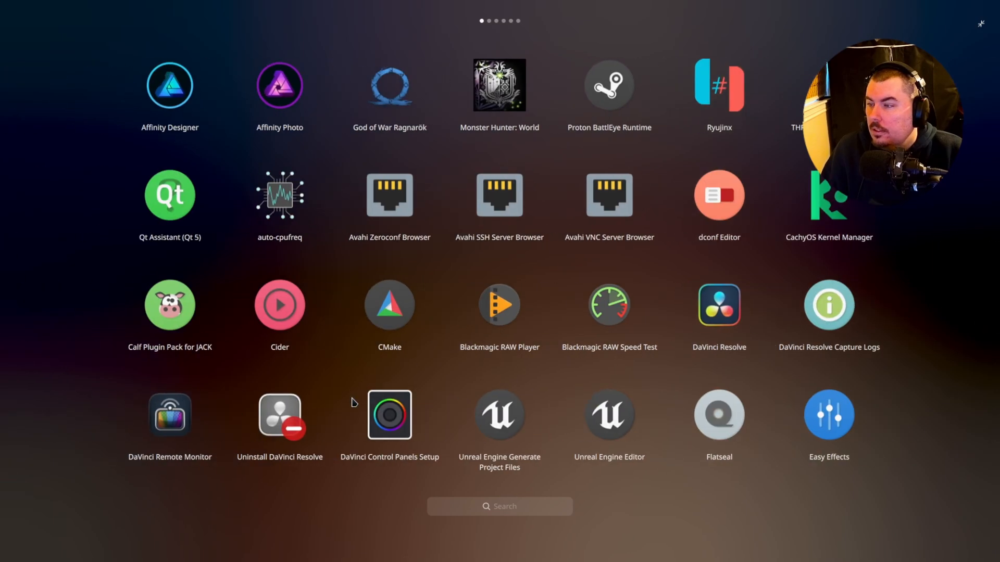
pyautogui.scroll(1, 353, 402)
pyautogui.scroll(-1, 353, 403)
# Launch DaVinci Resolve, open the 1440p project and switch to the Edit workspace
pyautogui.click(719, 305)
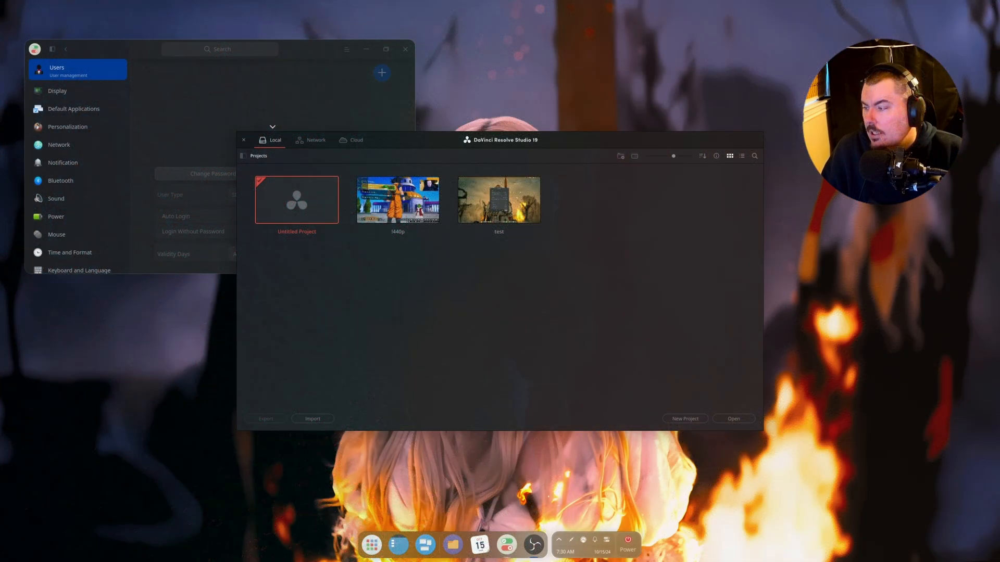
pyautogui.doubleClick(426, 215)
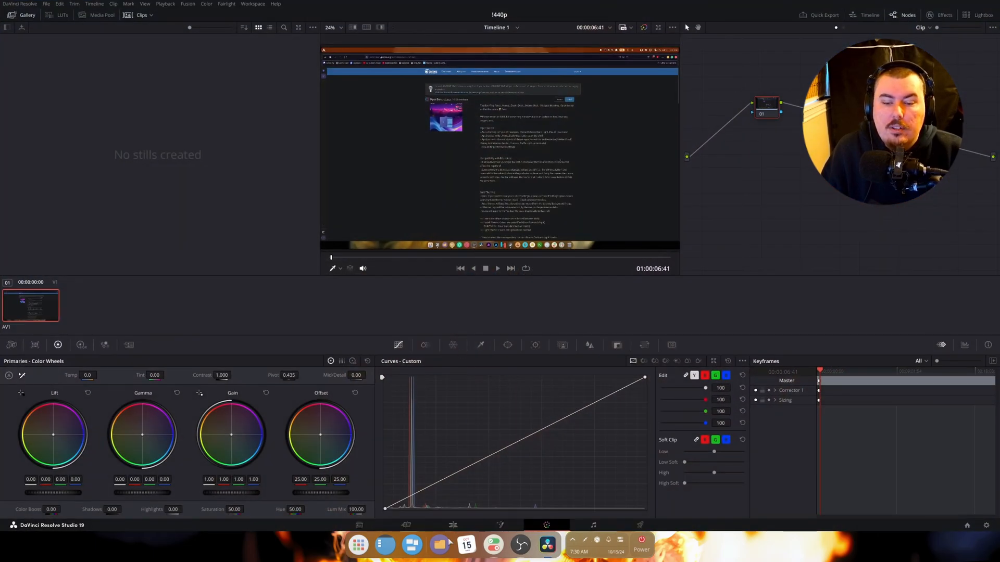
pyautogui.click(452, 525)
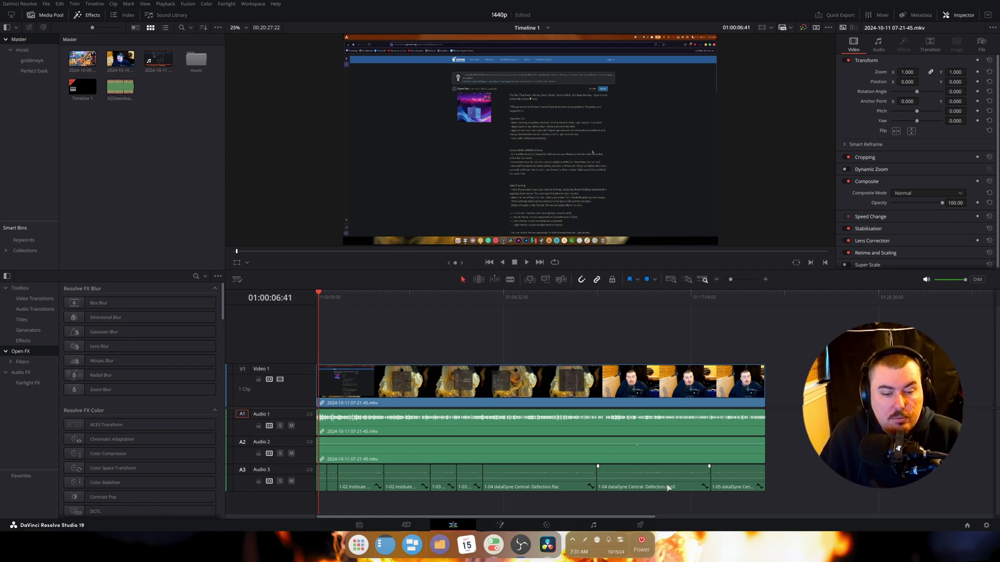
# Peek at the tray system resource panel, then quit DaVinci Resolve from its main menu
pyautogui.click(596, 542)
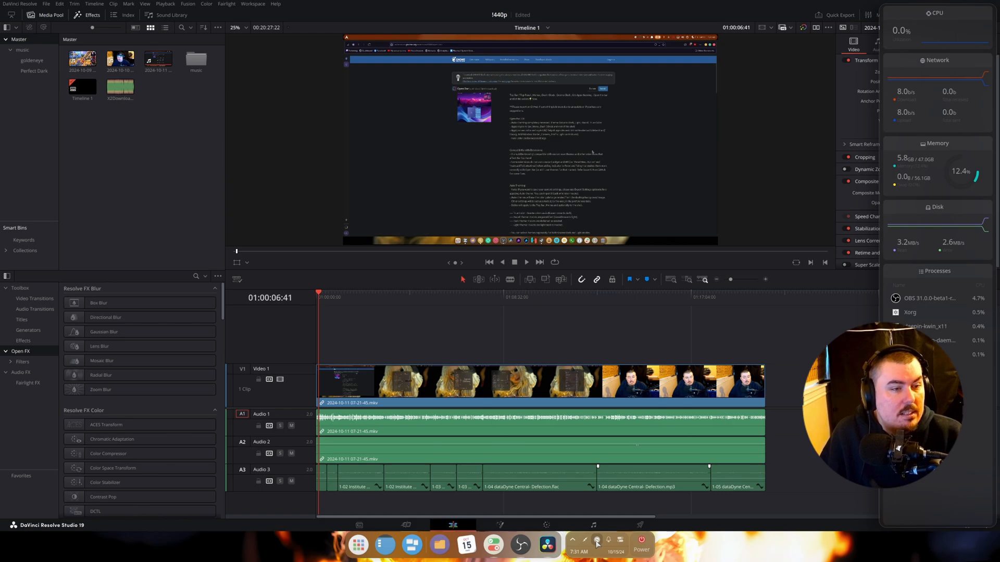
pyautogui.click(596, 542)
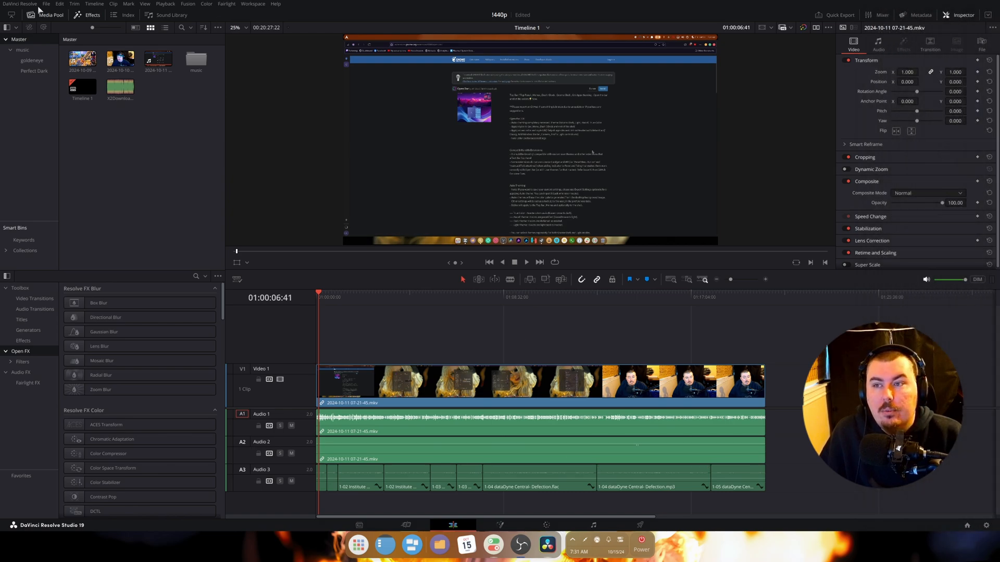
pyautogui.click(20, 4)
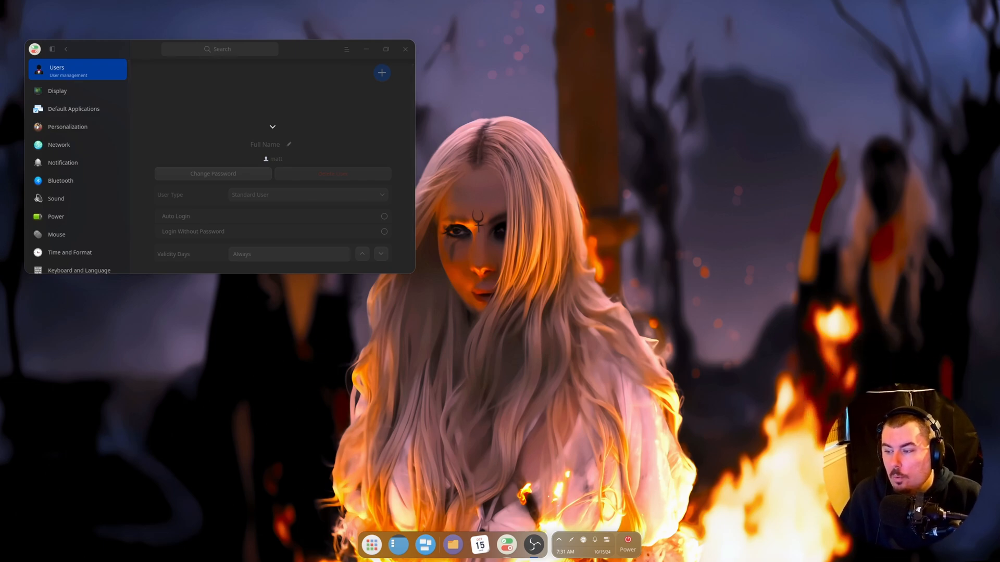
# Maximize the Control Center window and toggle the settings category sidebar
pyautogui.press('super+Up')
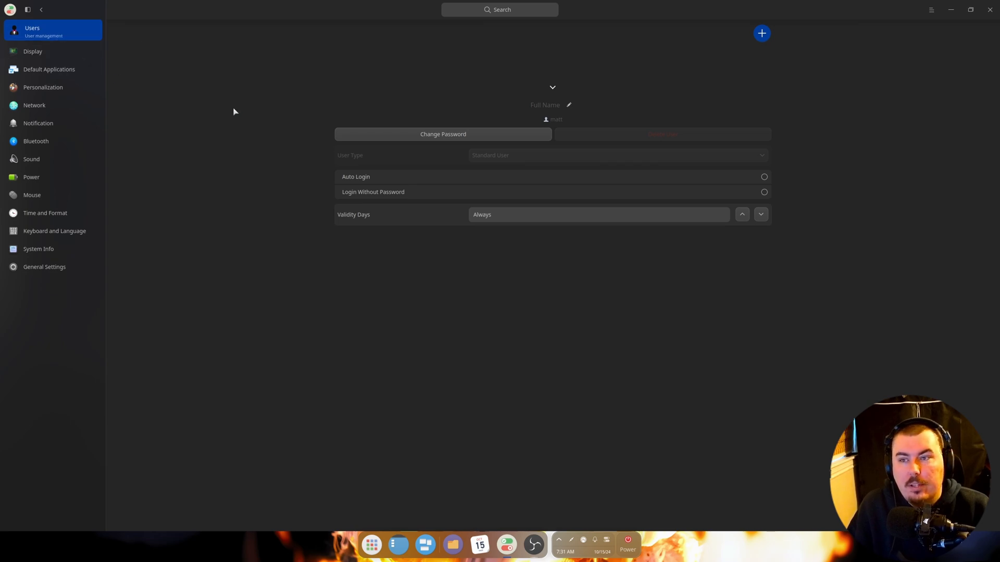
pyautogui.click(27, 11)
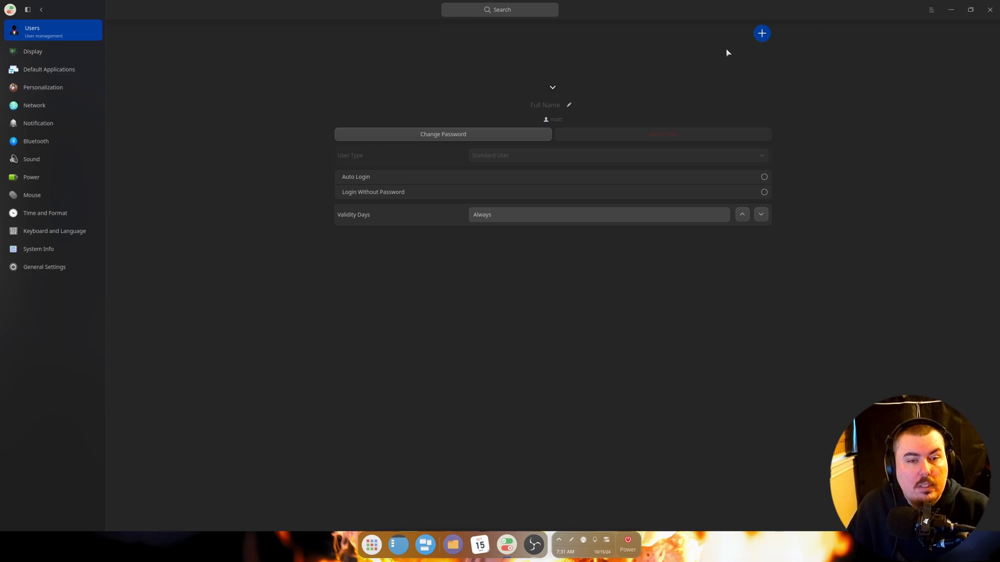
# Choose a custom avatar picture, browsing Home and picking the MC logo image
pyautogui.click(552, 90)
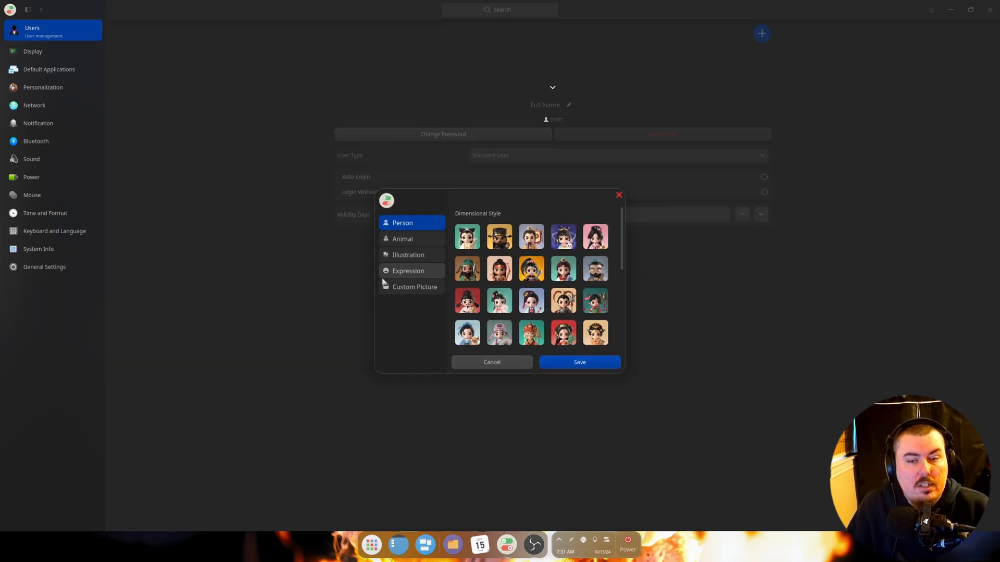
pyautogui.scroll(-1, 528, 275)
pyautogui.click(415, 286)
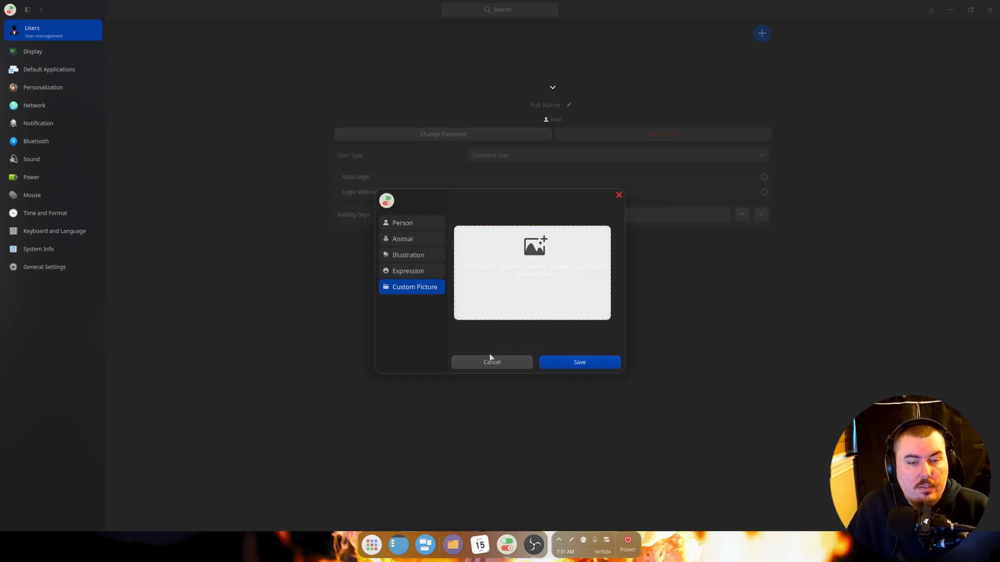
pyautogui.click(532, 261)
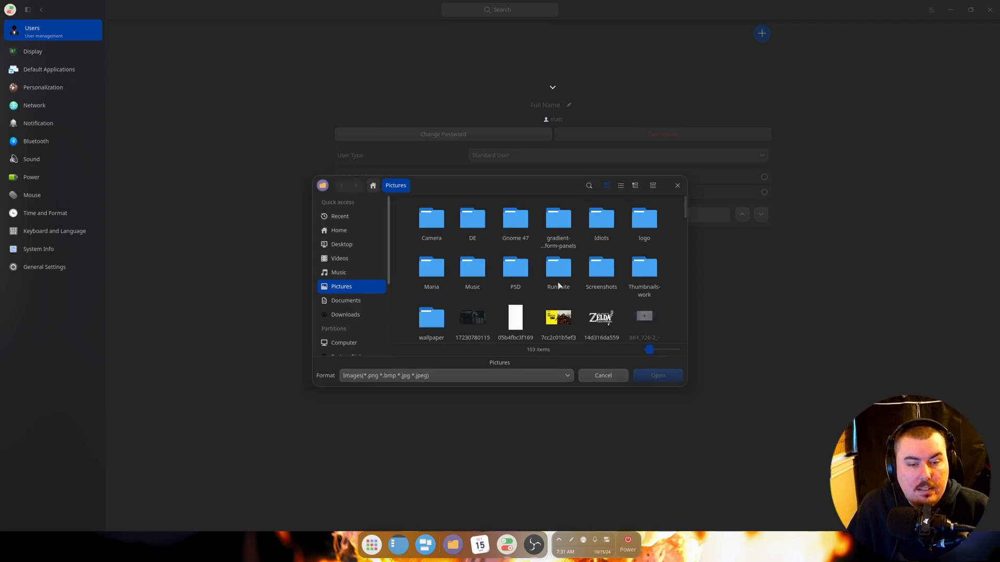
pyautogui.scroll(-5, 558, 285)
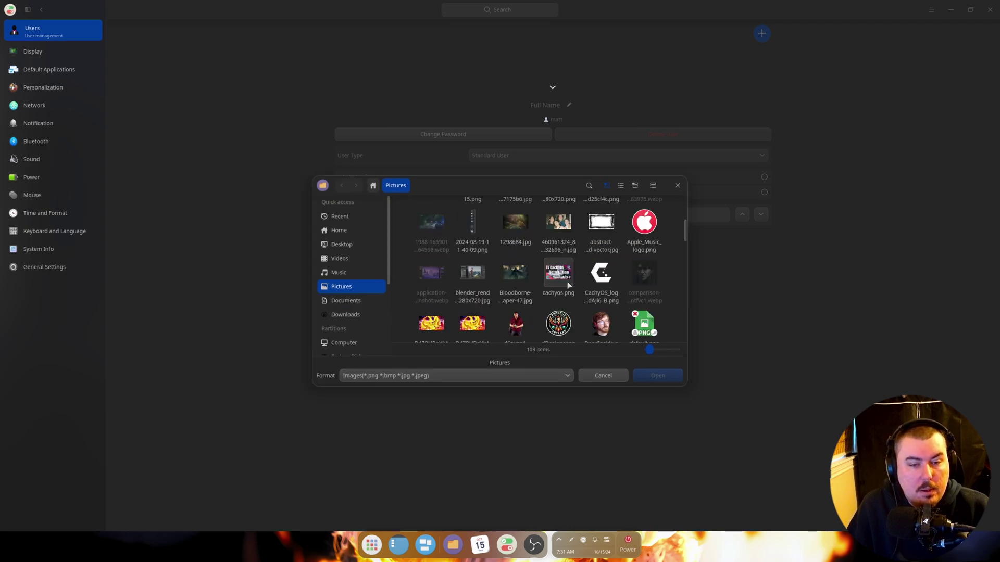
pyautogui.click(338, 230)
pyautogui.doubleClick(431, 314)
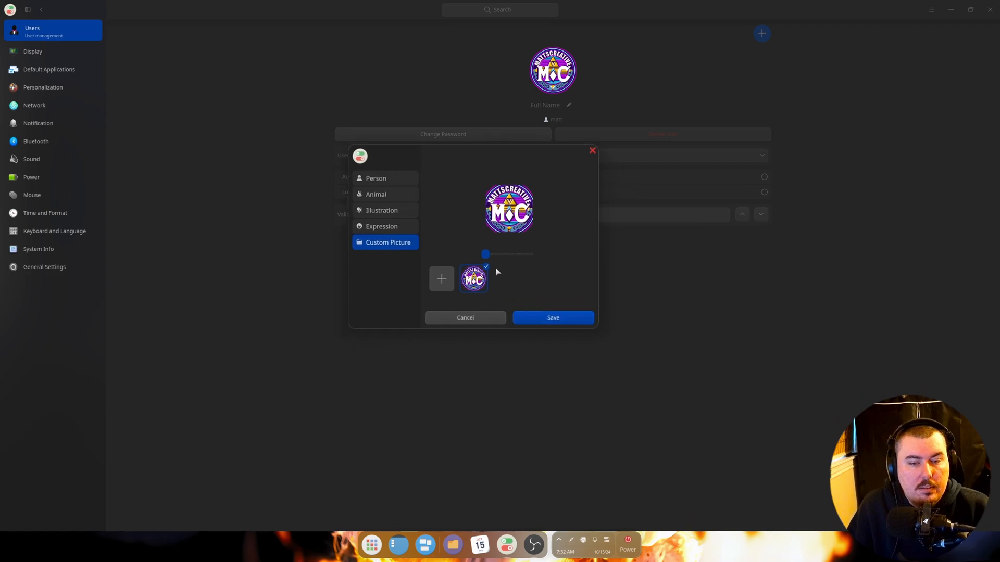
# Zoom the logo preview with the size slider and select the thumbnail
pyautogui.moveTo(497, 273); pyautogui.dragTo(486, 258)
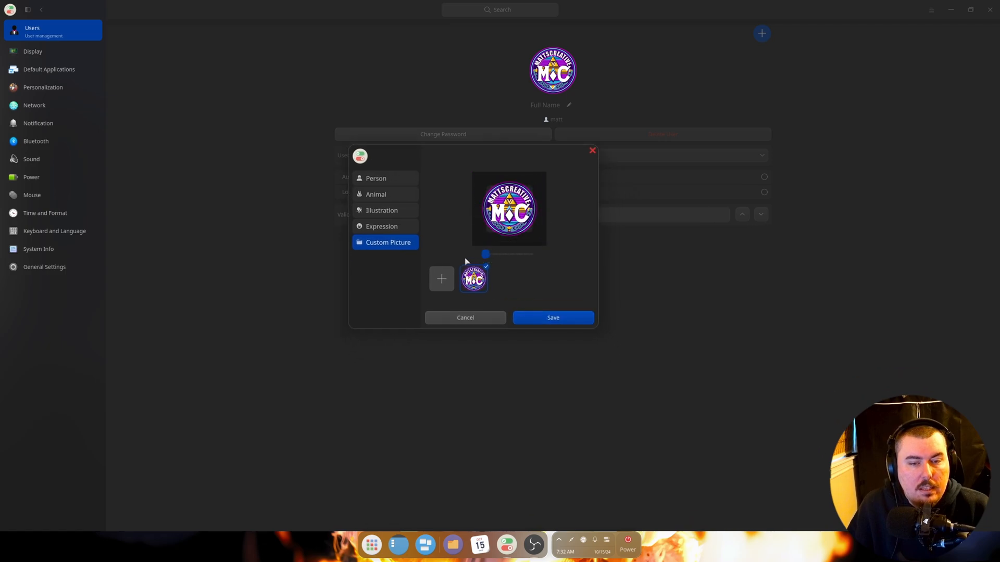
pyautogui.click(474, 279)
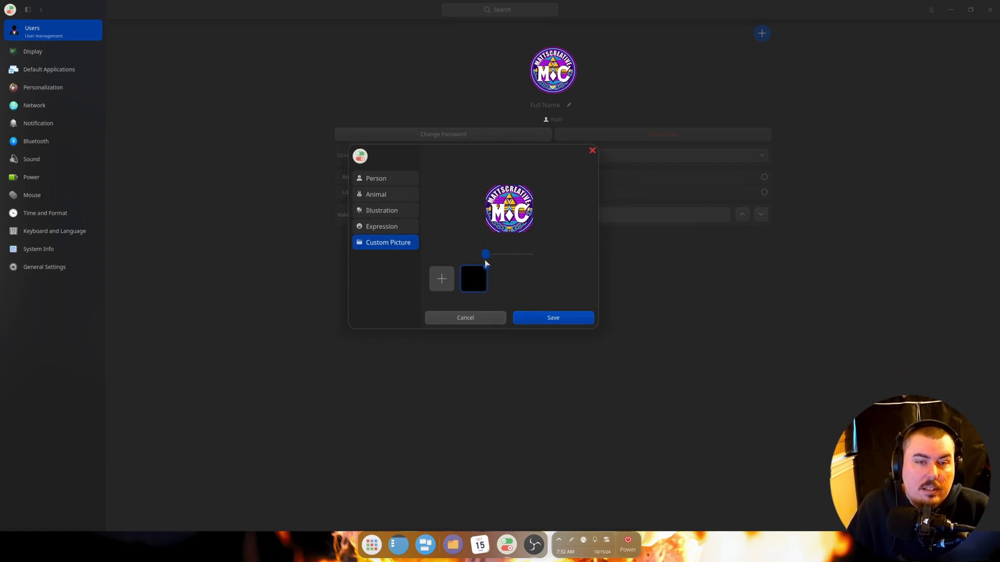
# Save the custom picture, then browse Person, Animal, Illustration and Expression avatar categories
pyautogui.click(553, 317)
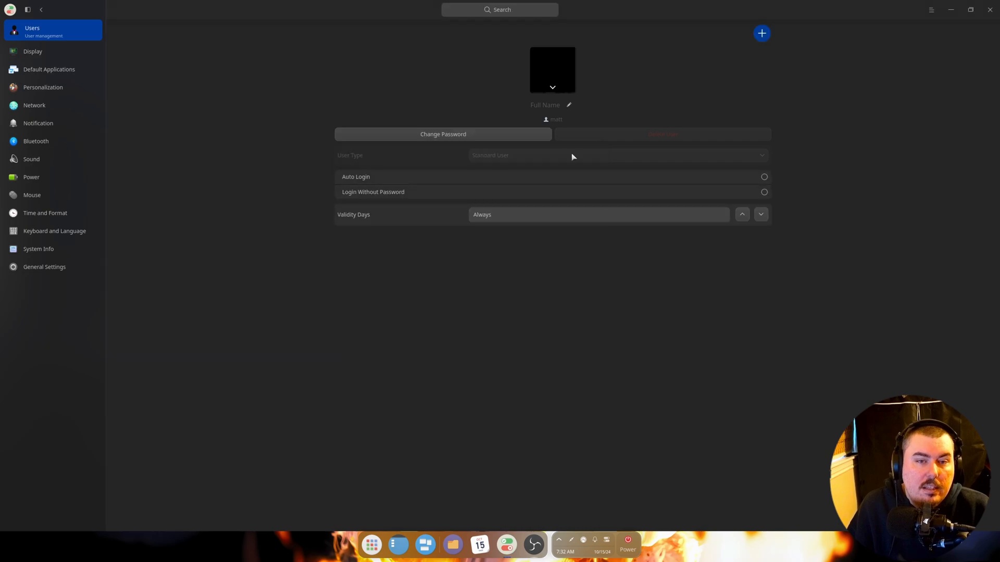
pyautogui.click(551, 91)
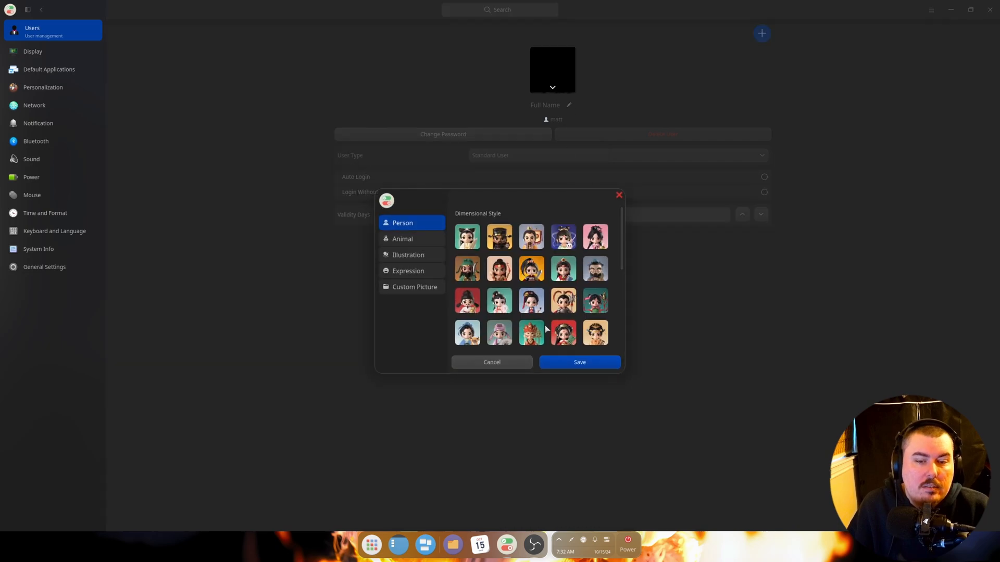
pyautogui.scroll(-5, 549, 323)
pyautogui.scroll(-5, 550, 323)
pyautogui.scroll(-1, 550, 324)
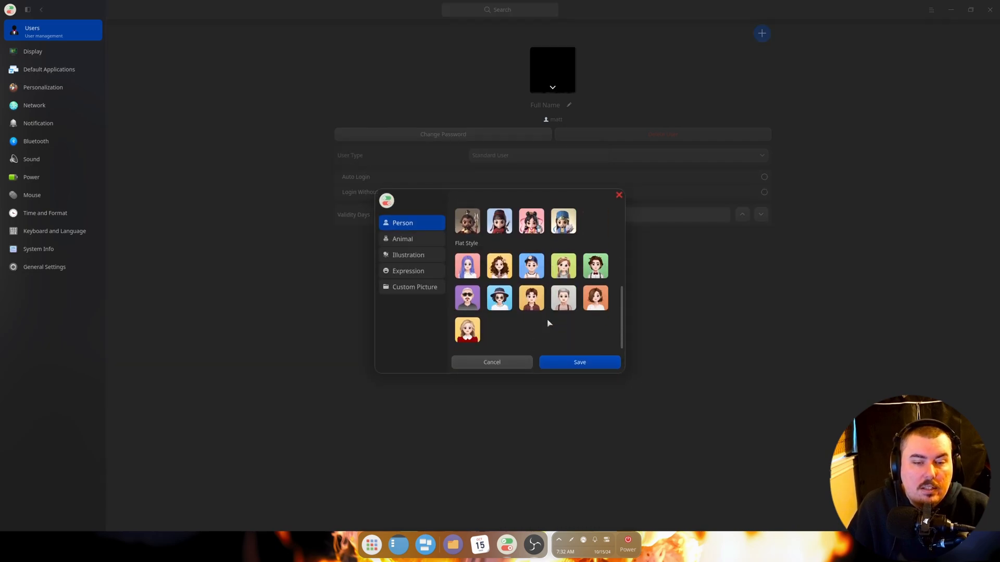
pyautogui.click(402, 239)
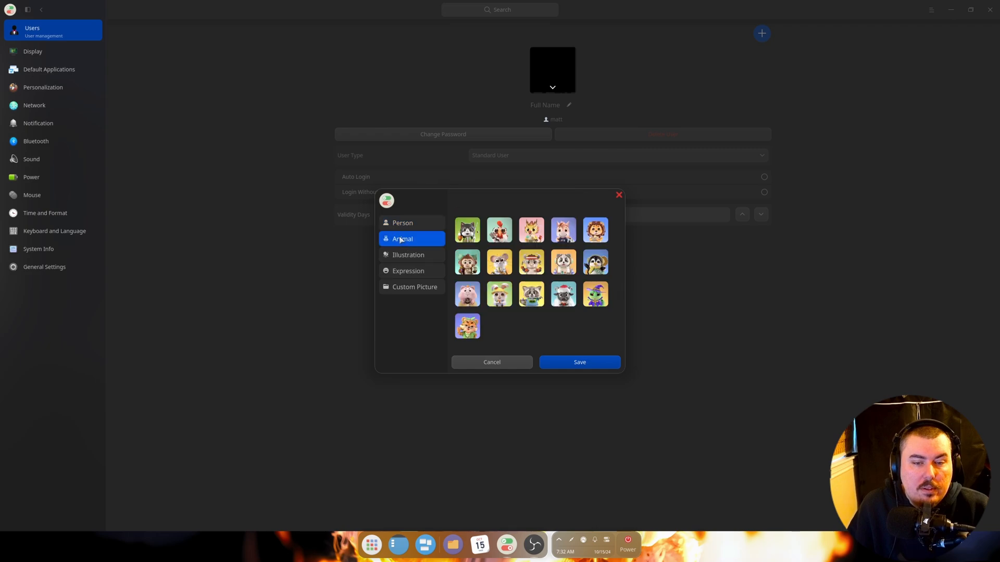
pyautogui.click(407, 254)
pyautogui.click(413, 272)
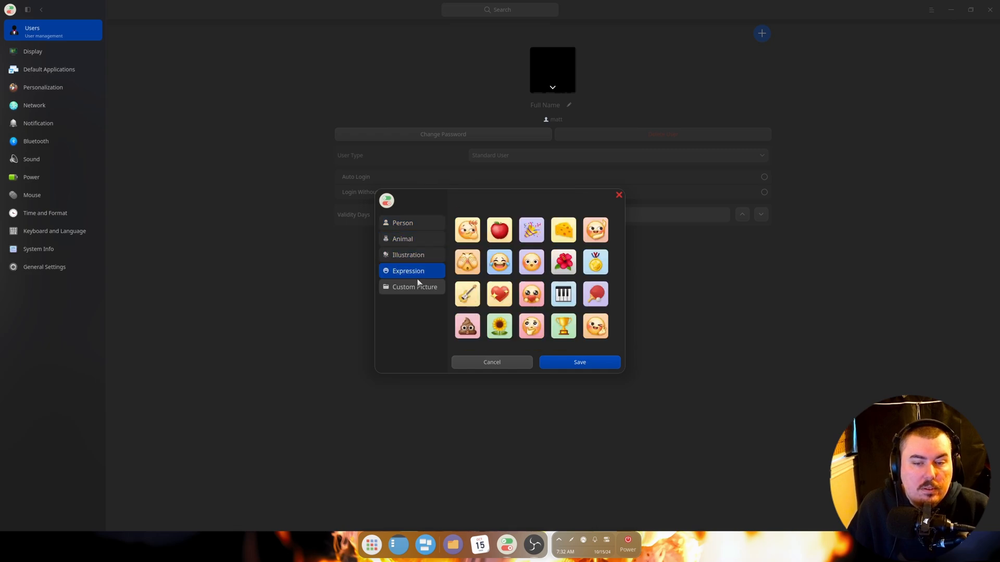
pyautogui.click(402, 223)
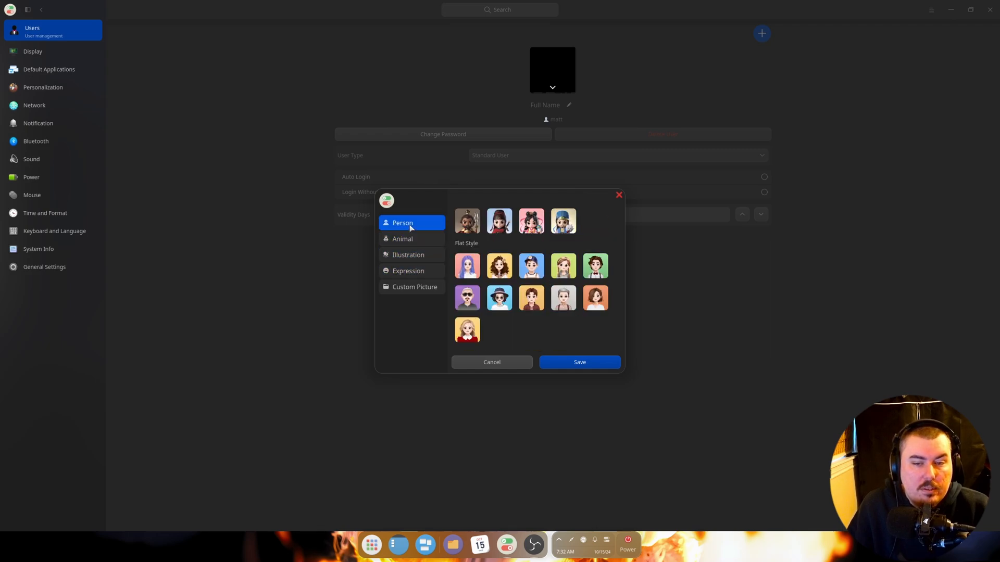
pyautogui.click(407, 242)
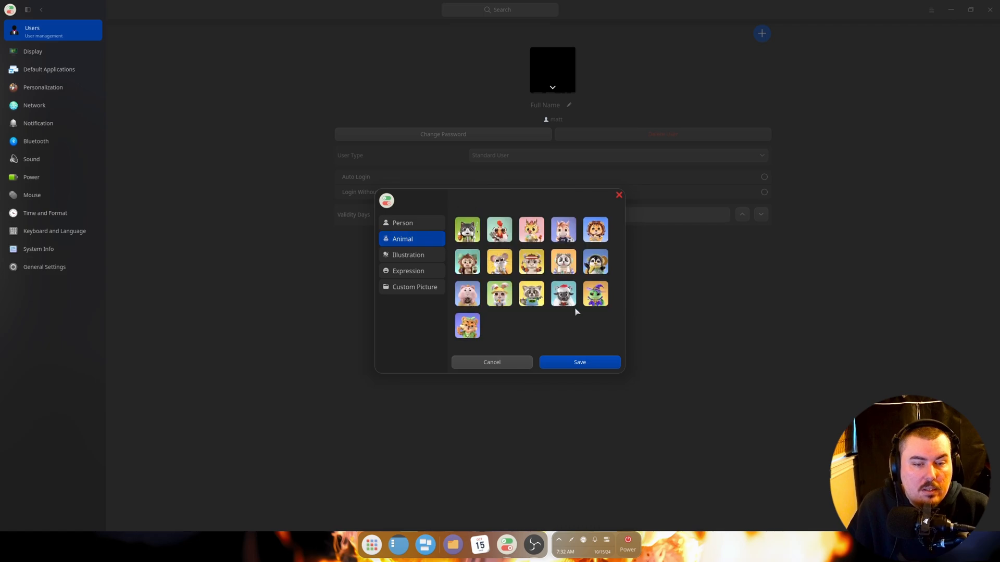
# Apply the penguin from the Animal avatars and close the settings window
pyautogui.click(579, 362)
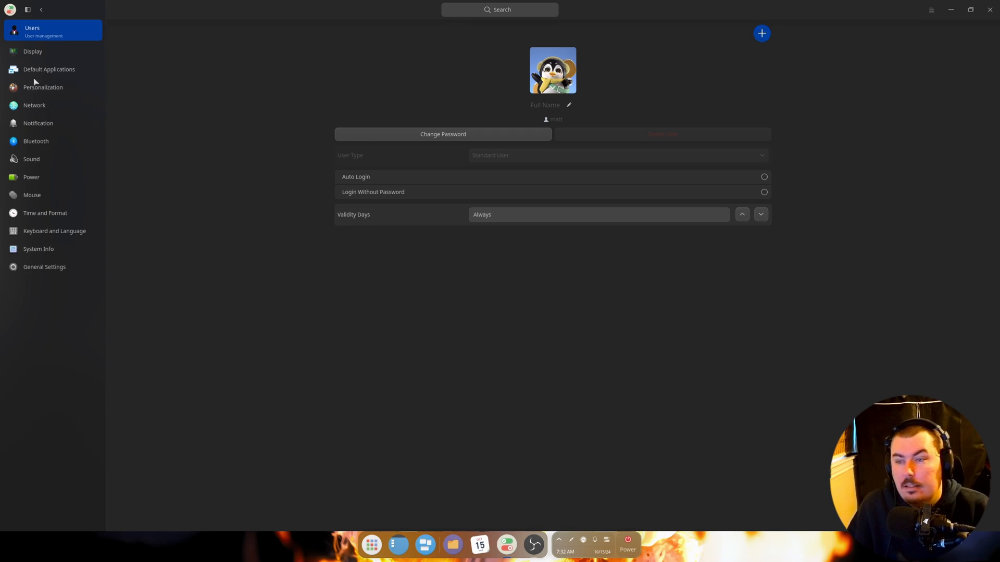
pyautogui.click(990, 9)
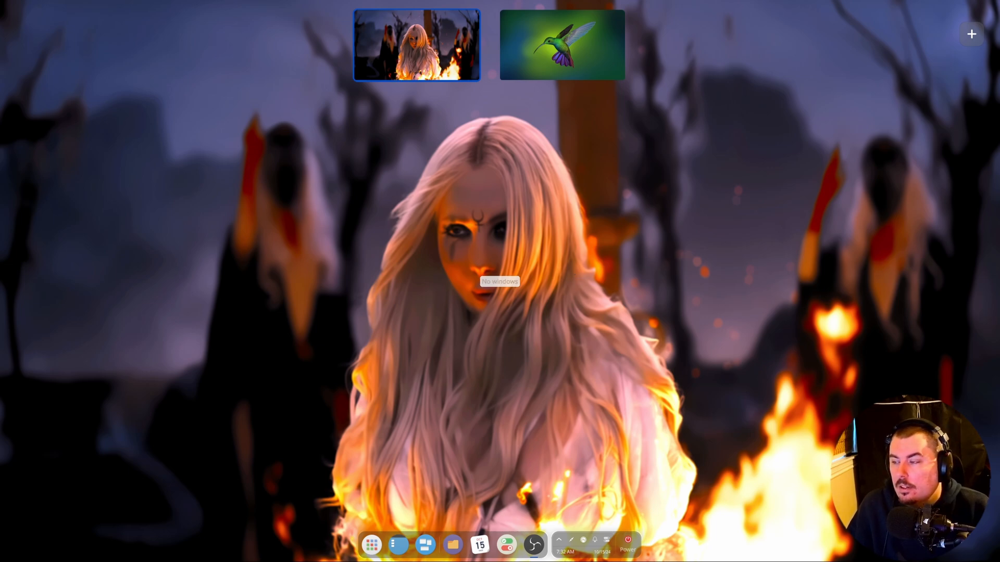
# Leave the workspace overview, launch Calendar from the dock and maximize it
pyautogui.press('Escape')
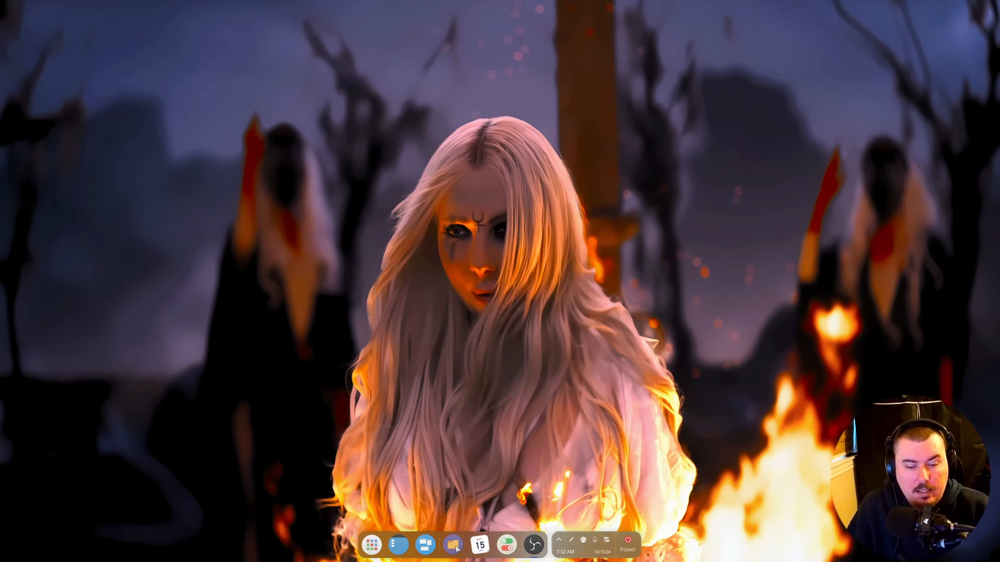
pyautogui.click(480, 545)
pyautogui.doubleClick(453, 166)
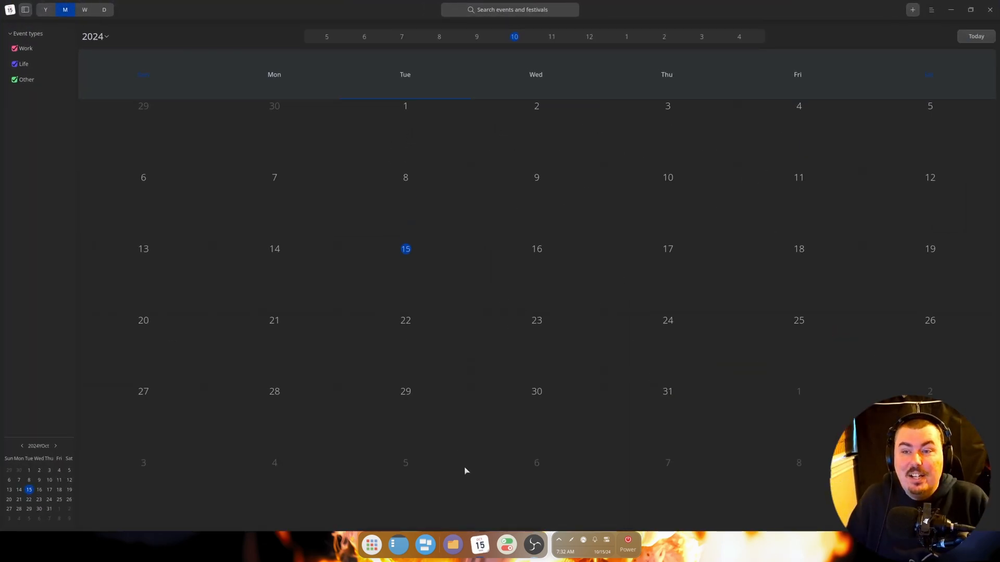
pyautogui.scroll(-3, 350, 329)
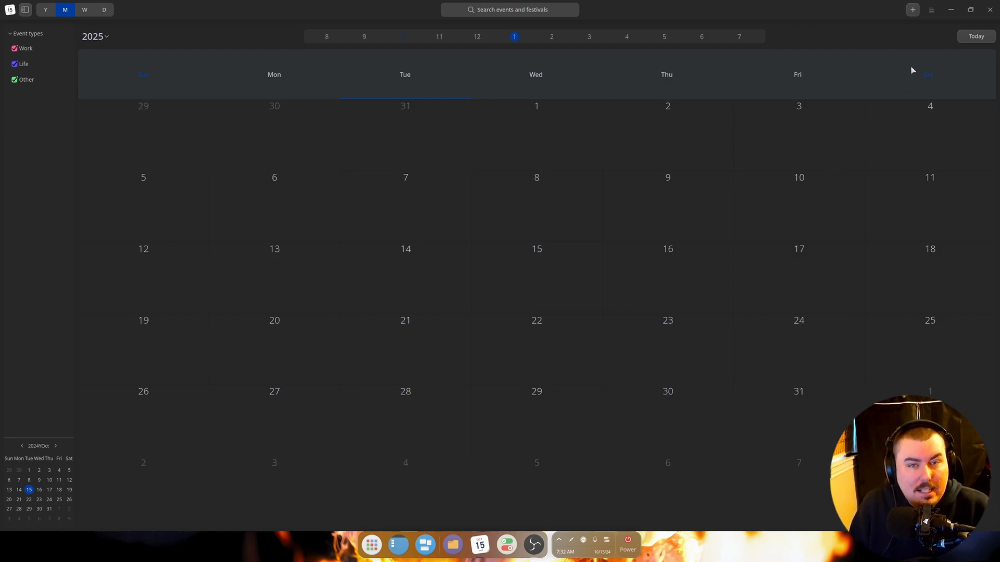
# Focus the events search field, then close the Calendar window
pyautogui.click(496, 10)
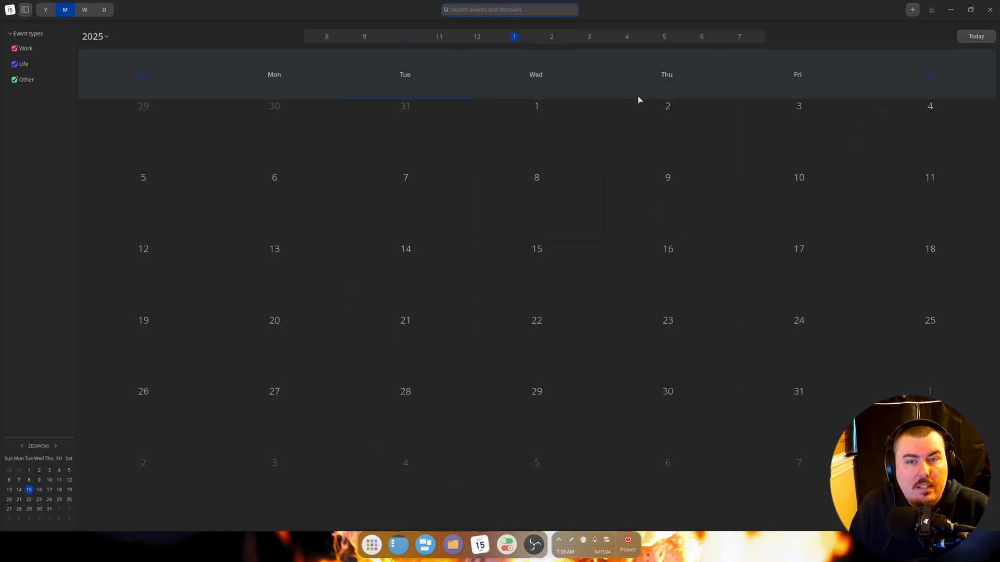
pyautogui.scroll(-1, 660, 188)
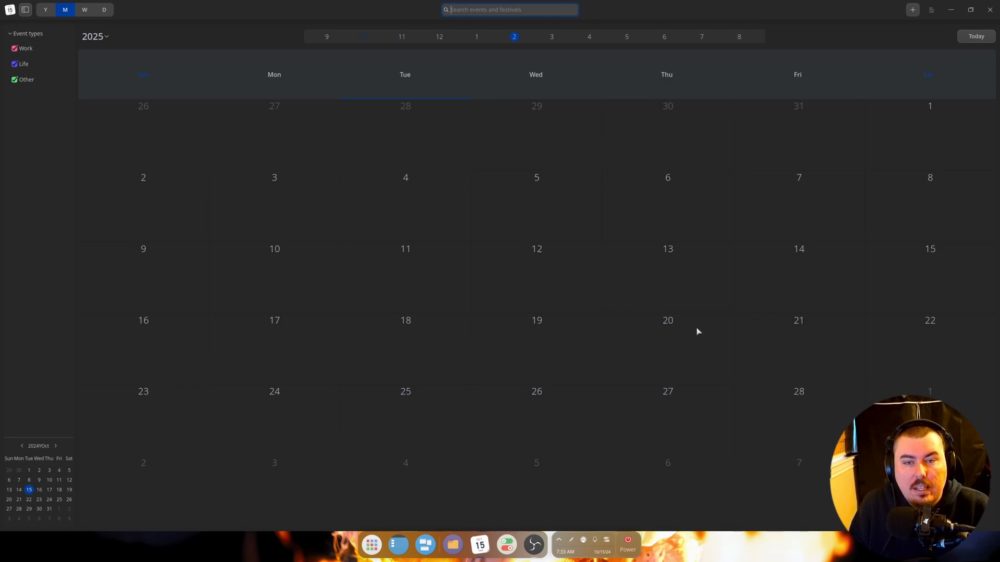
pyautogui.click(990, 9)
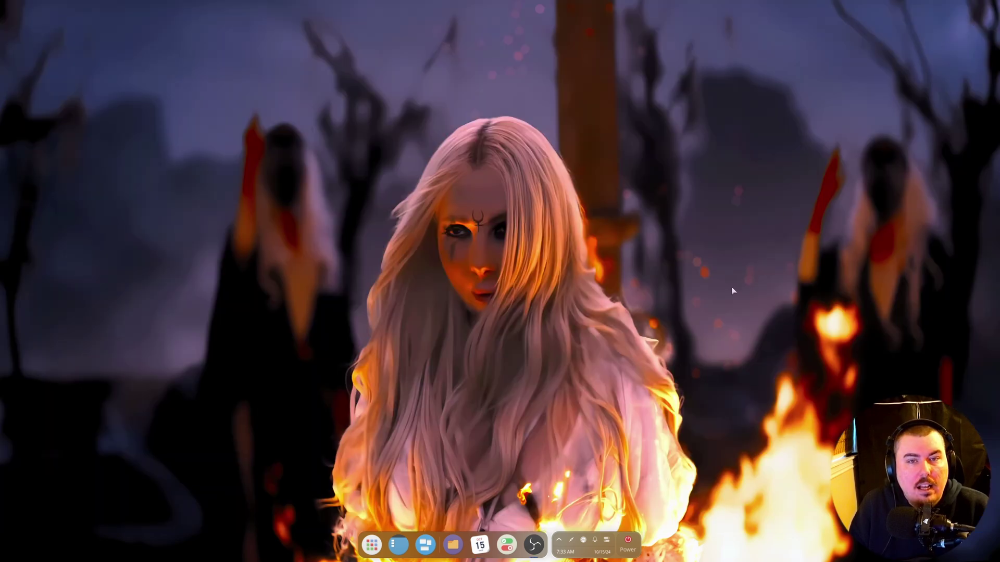
# Launch system settings, view the Bluetooth page with the DualSense controller, then close it
pyautogui.click(507, 544)
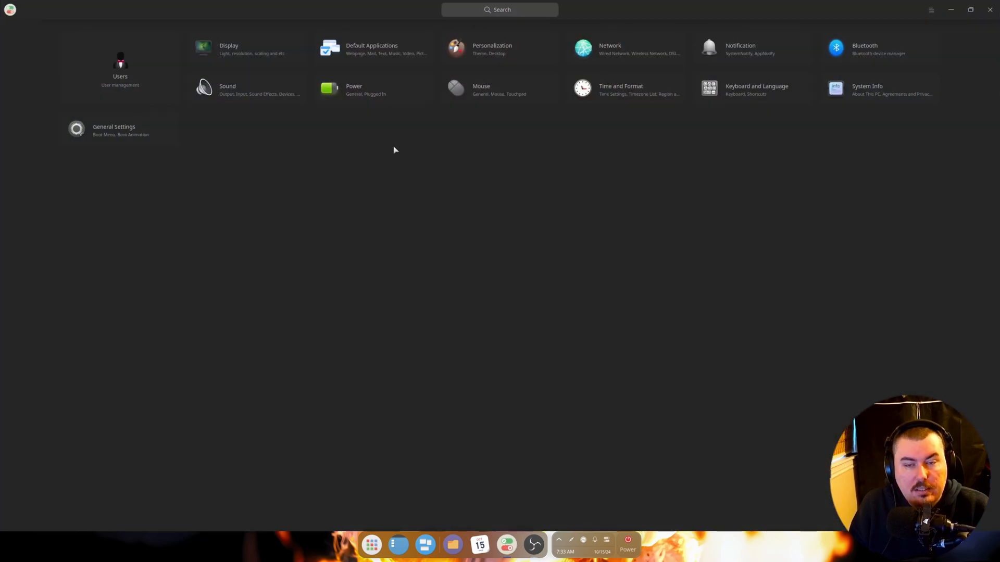
pyautogui.click(990, 9)
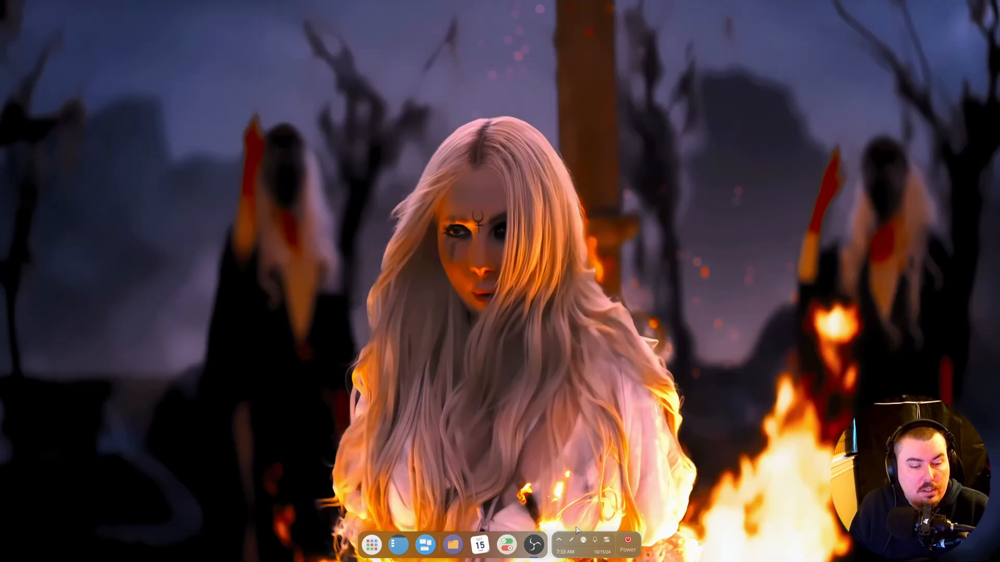
pyautogui.click(506, 545)
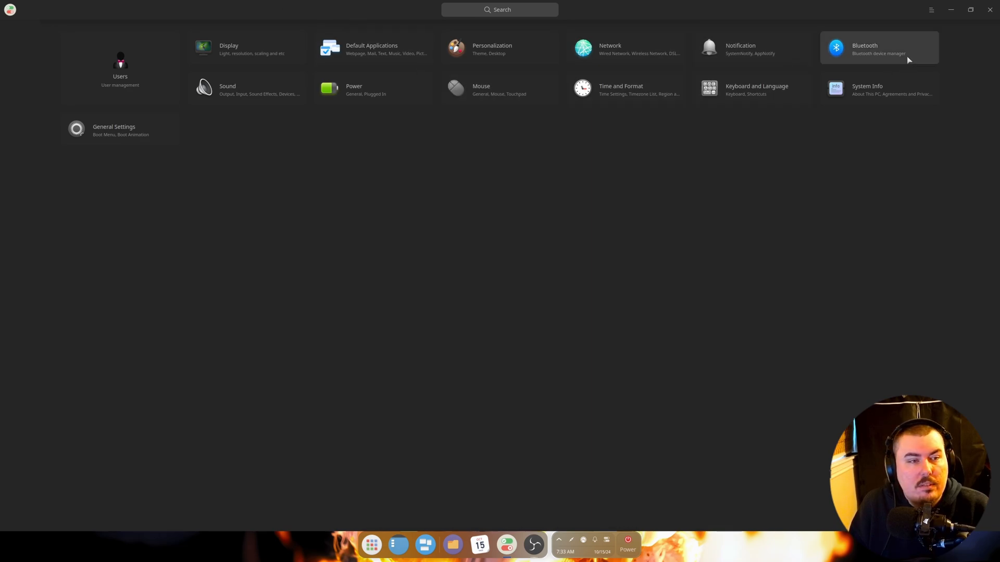
pyautogui.click(865, 49)
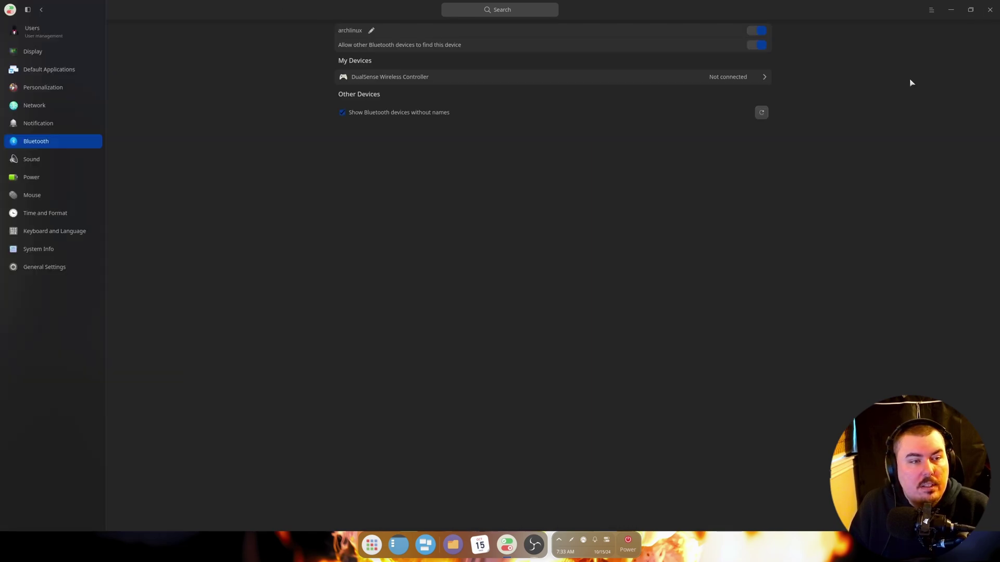
pyautogui.click(990, 10)
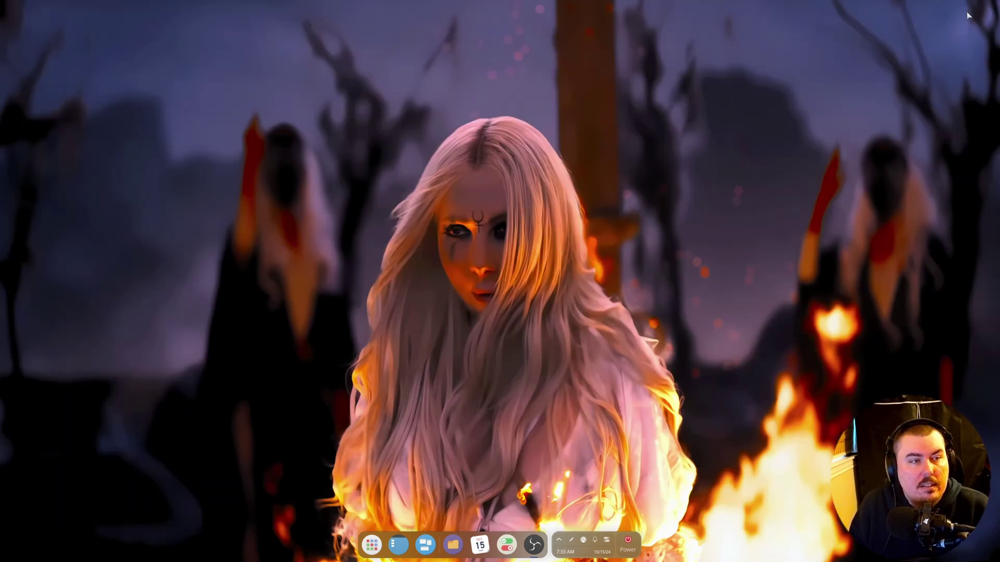
# Bring up the quick-settings panel from the tray icon
pyautogui.click(606, 543)
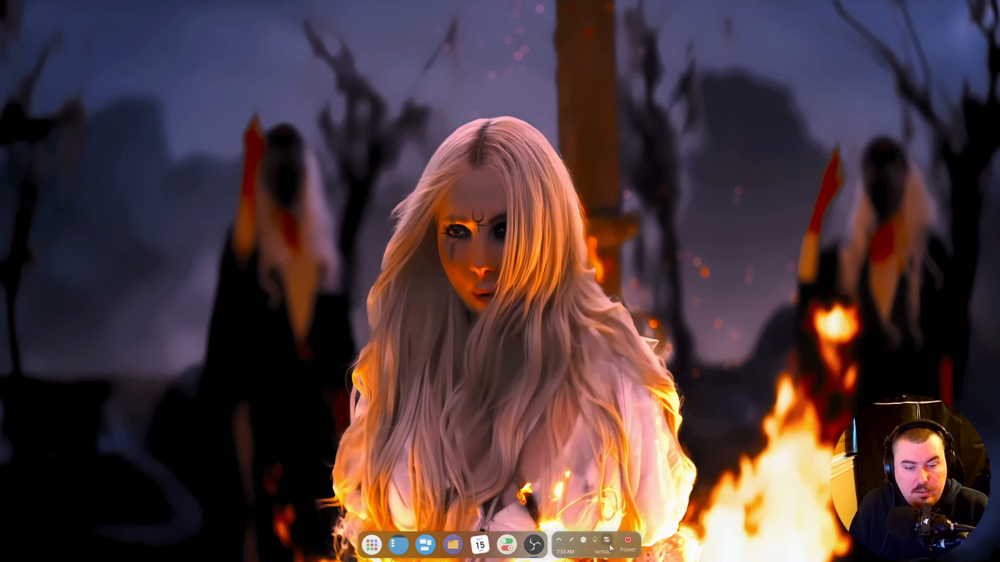
pyautogui.click(608, 544)
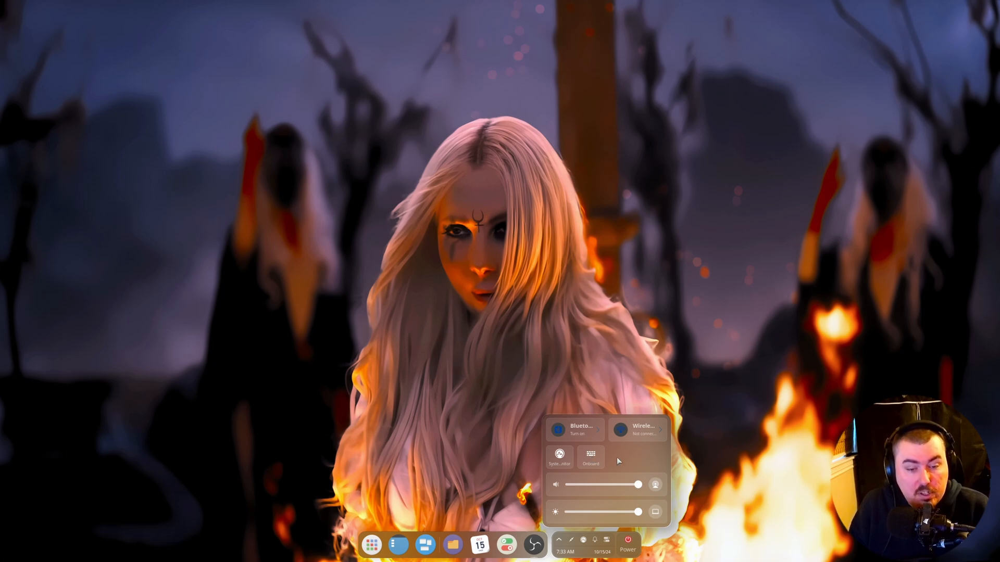
# Inspect the Network and Bluetooth tiles in quick settings, then dismiss the panel
pyautogui.click(659, 432)
pyautogui.scroll(-3, 630, 402)
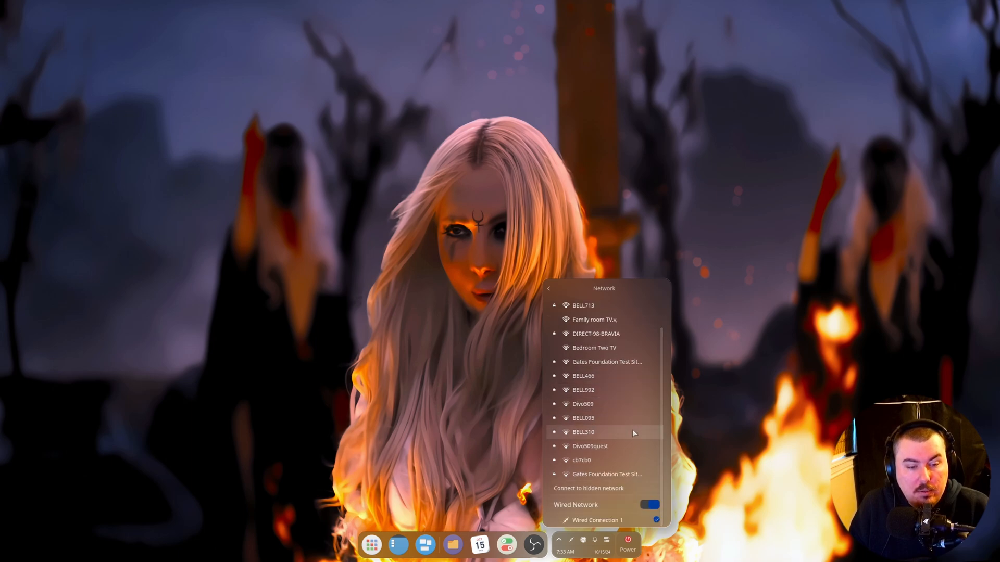
pyautogui.click(549, 288)
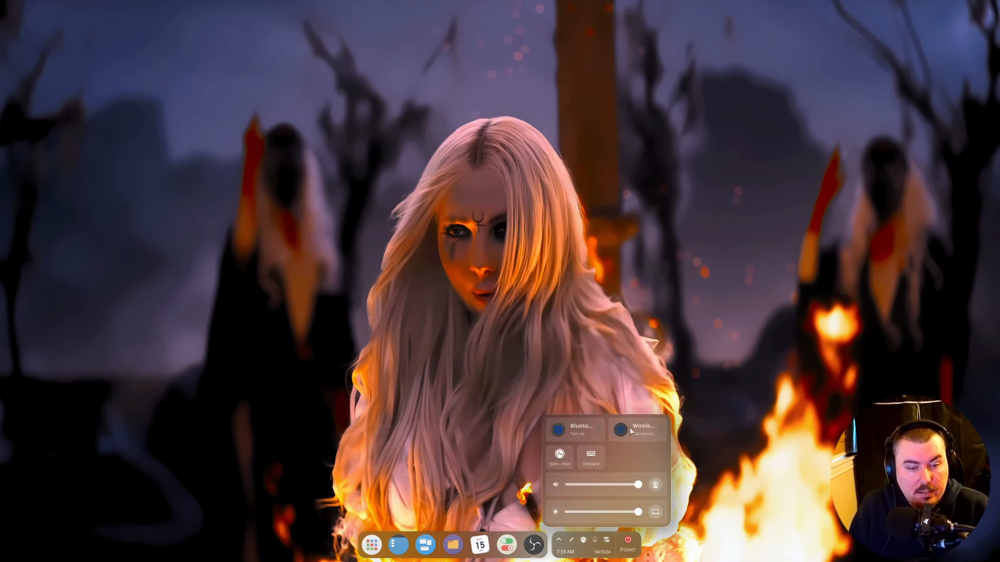
pyautogui.click(596, 437)
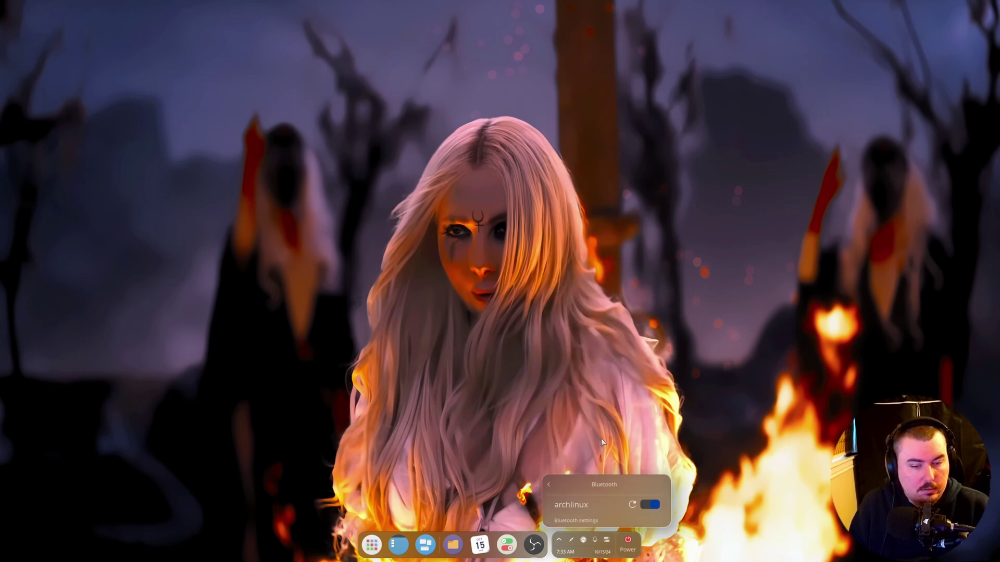
pyautogui.click(549, 488)
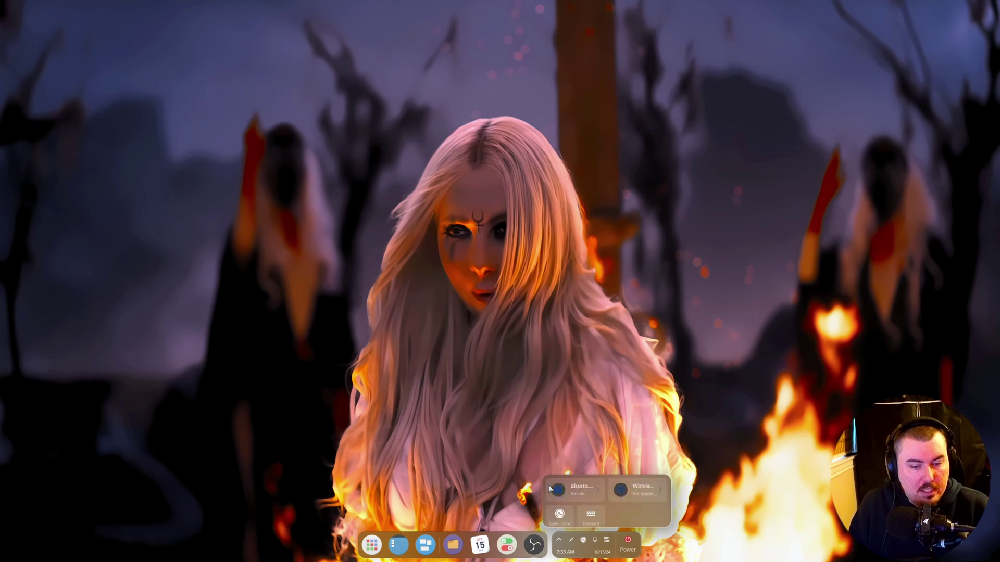
pyautogui.click(494, 472)
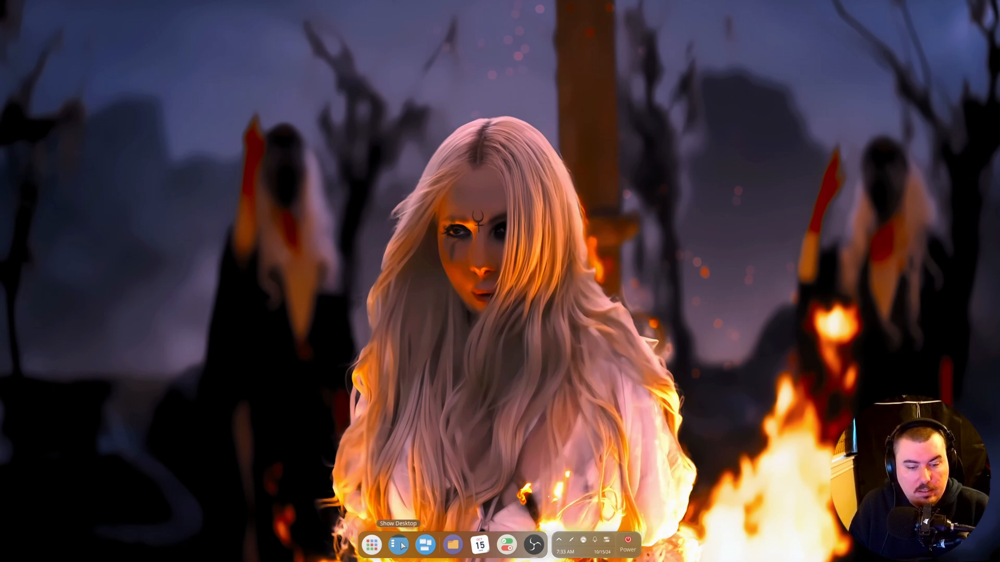
# Launch Calendar from the dock and close it again
pyautogui.click(601, 553)
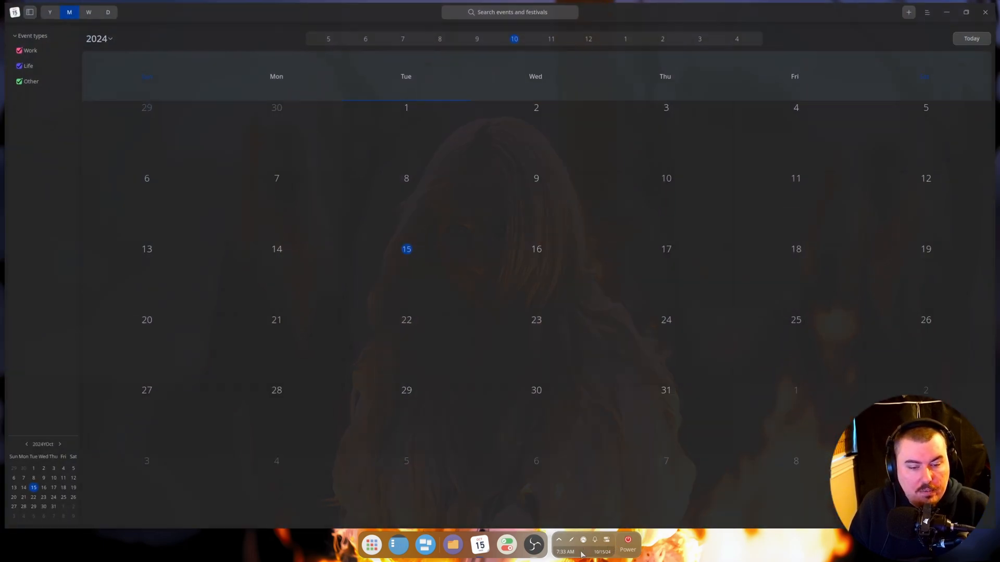
pyautogui.click(990, 10)
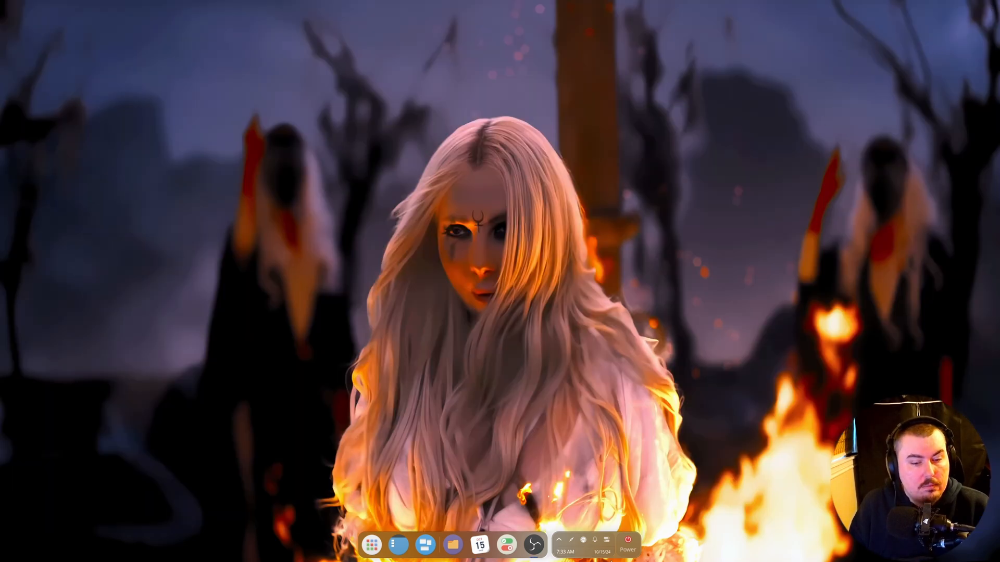
# From the dock's right-click menu, go to the Dock settings page
pyautogui.rightClick(522, 542)
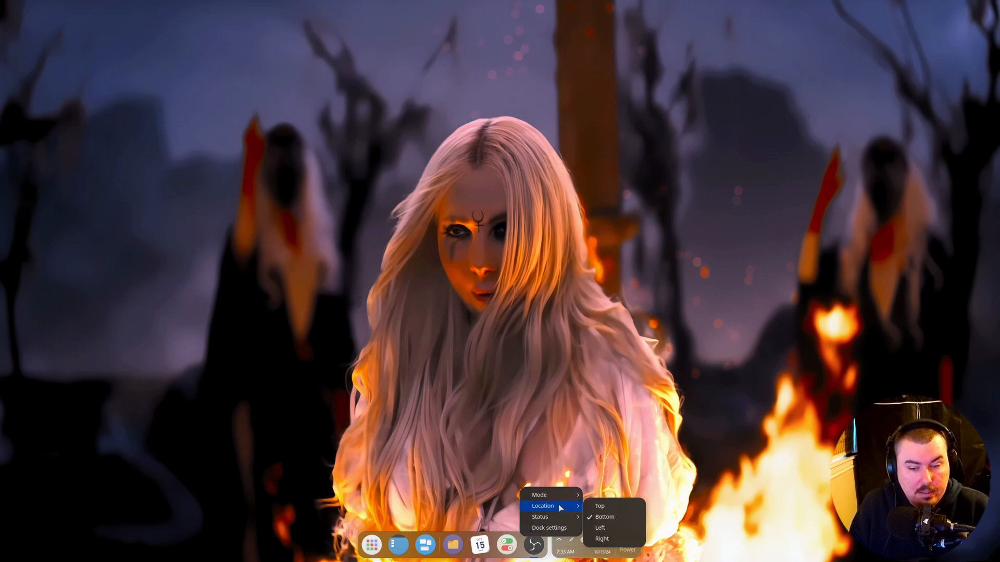
pyautogui.moveTo(551, 495)
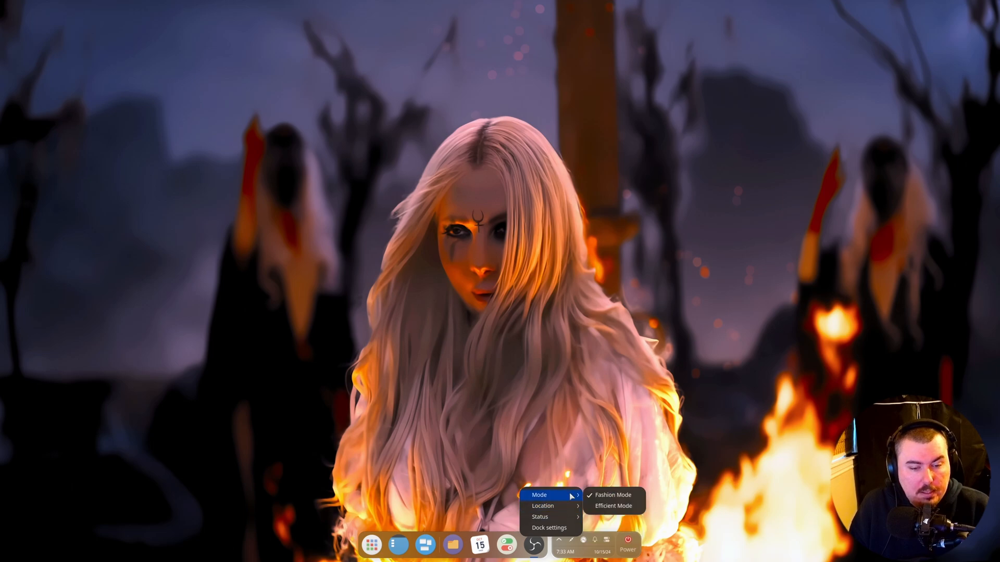
pyautogui.click(550, 528)
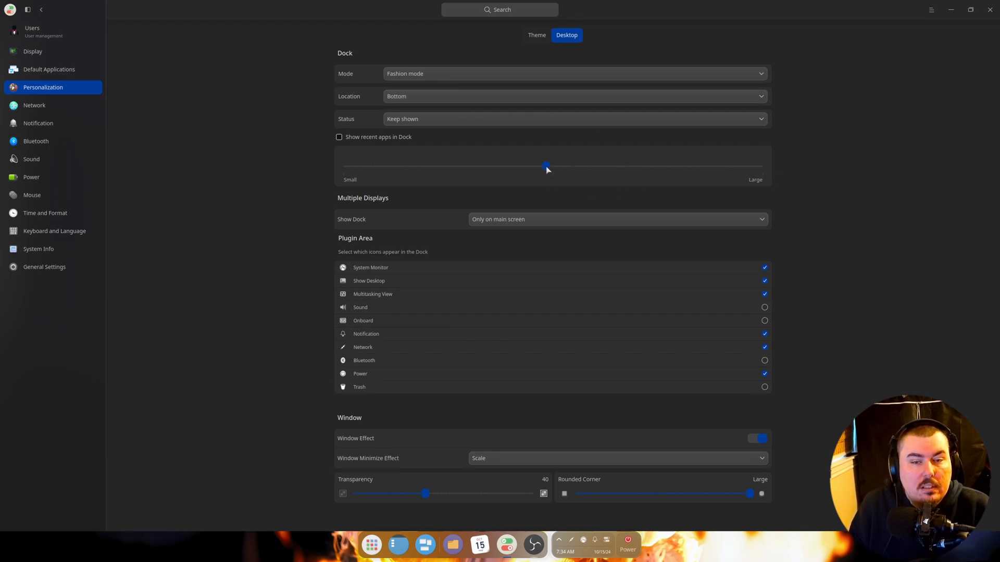
# Enlarge the dock and add the Sound and Trash icons to its plugin area
pyautogui.moveTo(547, 168)
pyautogui.mouseDown()
pyautogui.moveTo(707, 168)
pyautogui.moveTo(532, 167)
pyautogui.mouseUp()
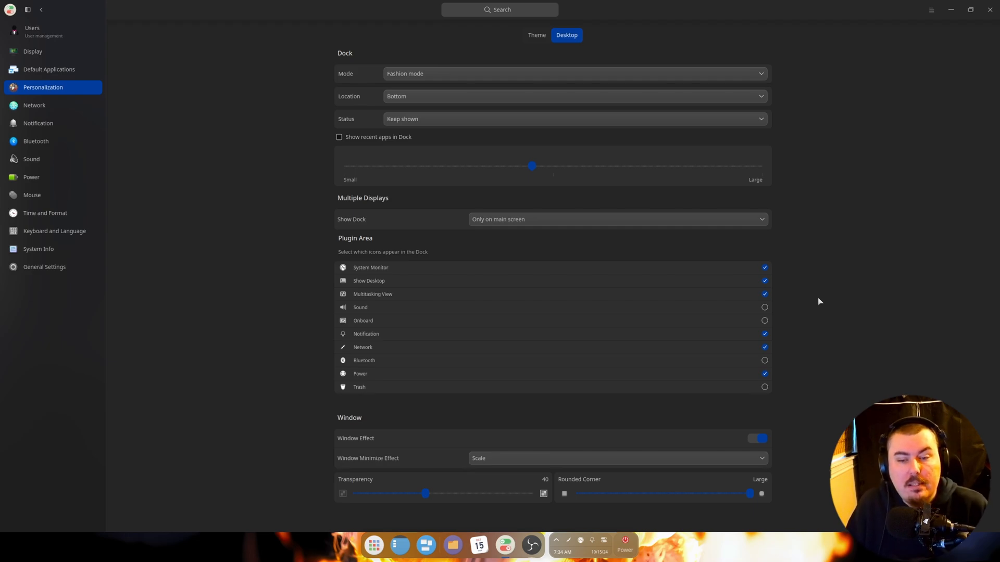
pyautogui.click(765, 308)
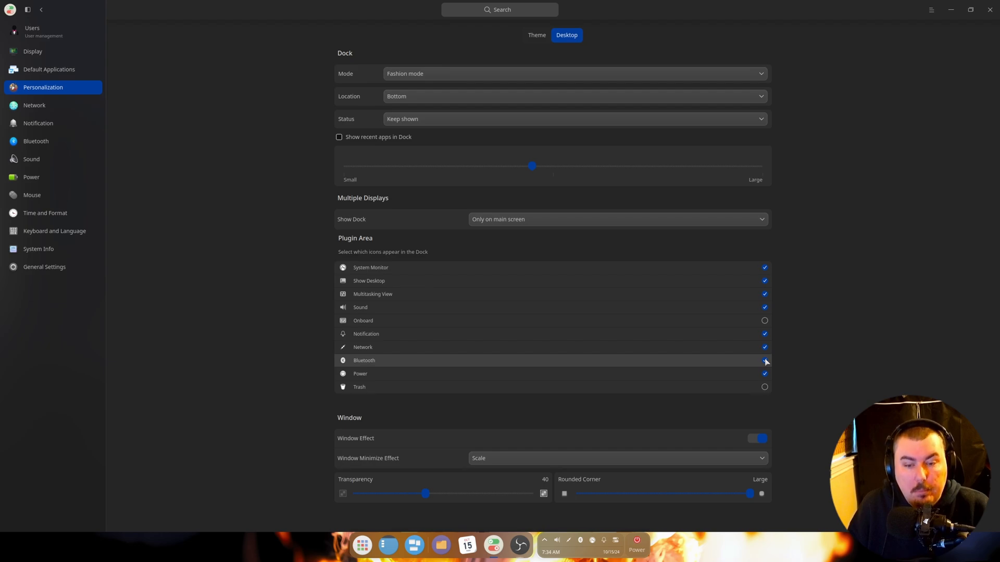
pyautogui.click(765, 388)
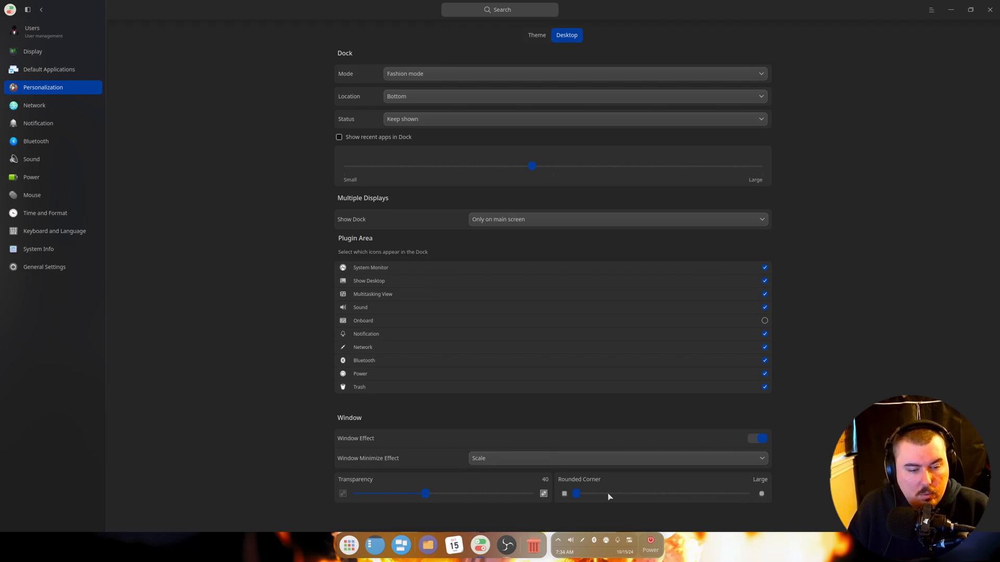
# Try smaller rounded corners and revert, set window transparency to 65, then close settings
pyautogui.click(583, 495)
pyautogui.click(750, 494)
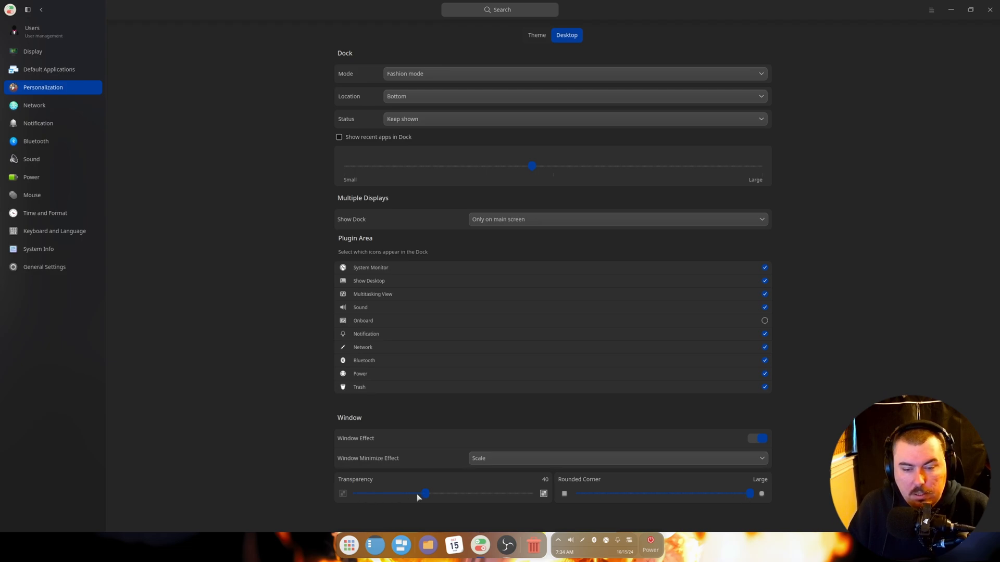
pyautogui.moveTo(423, 494)
pyautogui.mouseDown()
pyautogui.moveTo(527, 494)
pyautogui.moveTo(347, 495)
pyautogui.moveTo(469, 494)
pyautogui.mouseUp()
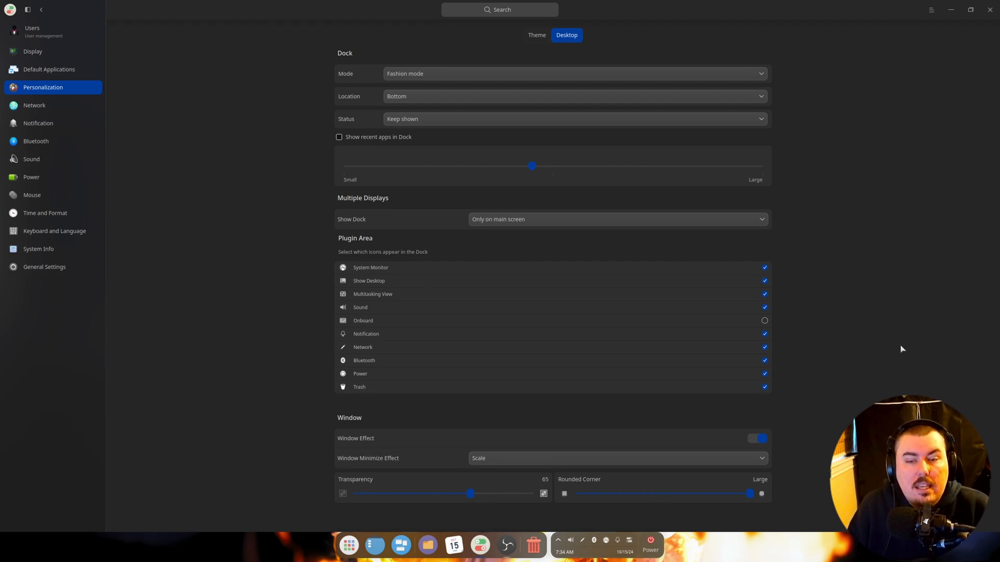
pyautogui.click(990, 10)
# Launch the Deepin File Manager from the dock to its Computer view
pyautogui.click(429, 545)
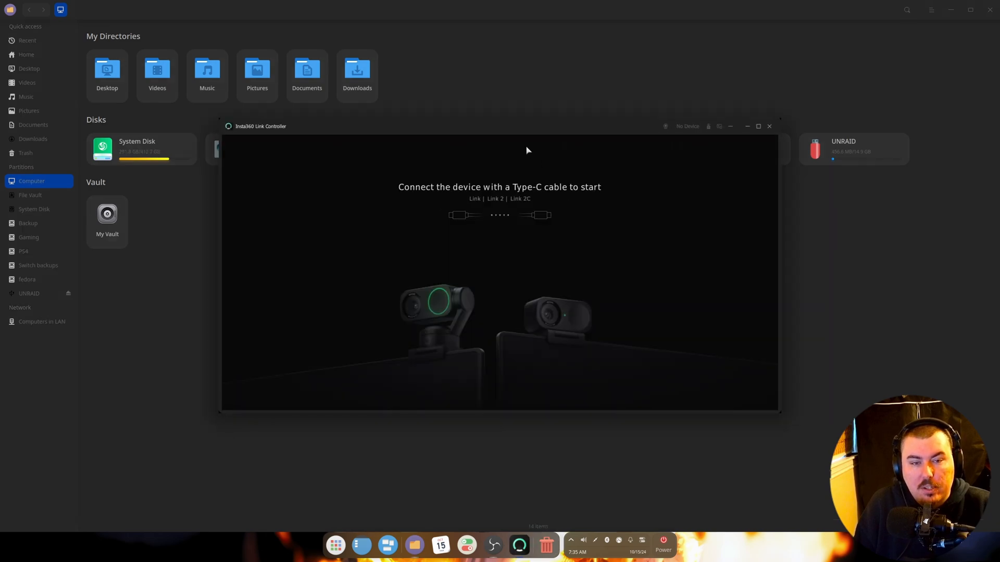
pyautogui.moveTo(495, 127); pyautogui.dragTo(462, 112)
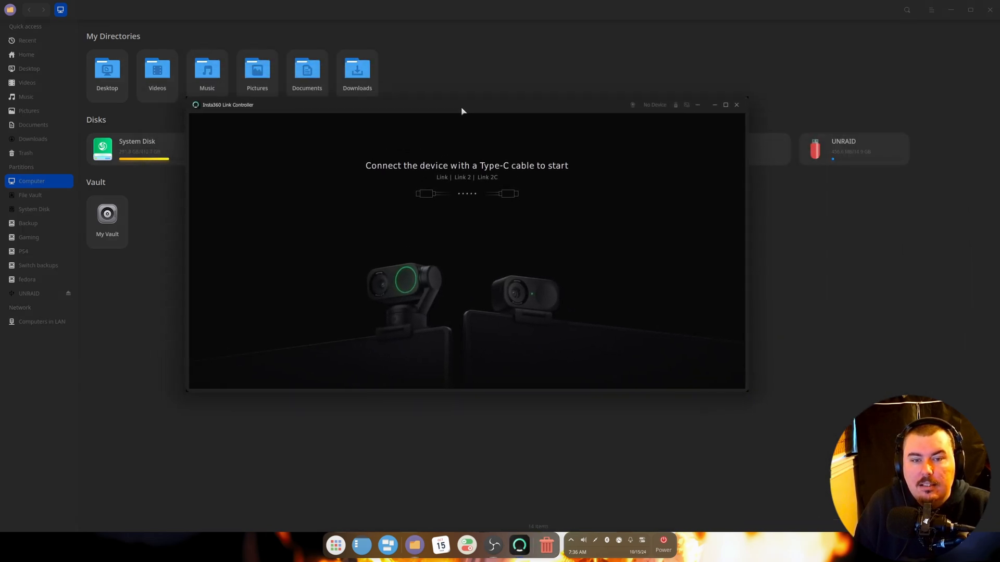
pyautogui.moveTo(461, 111); pyautogui.dragTo(501, 119)
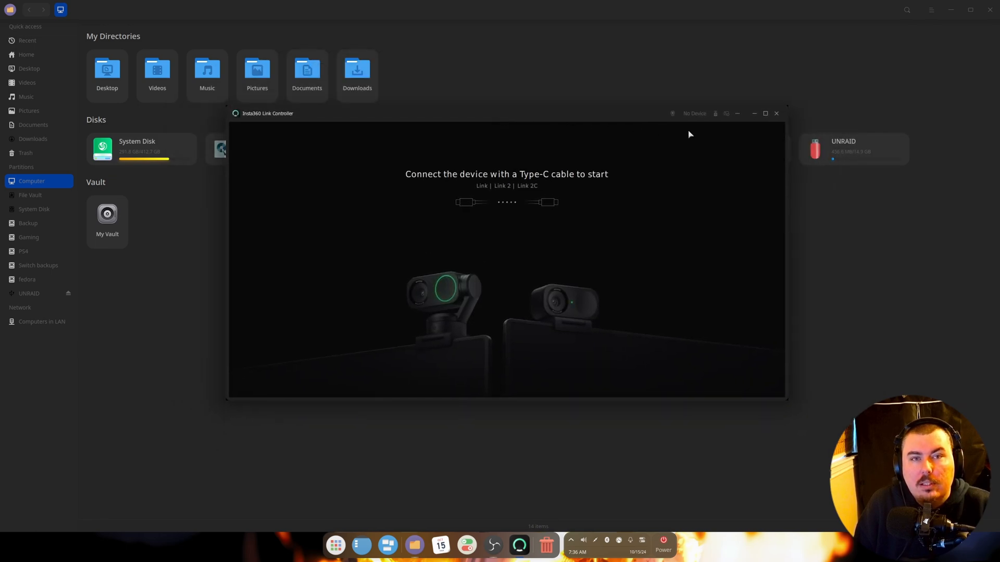
pyautogui.click(779, 115)
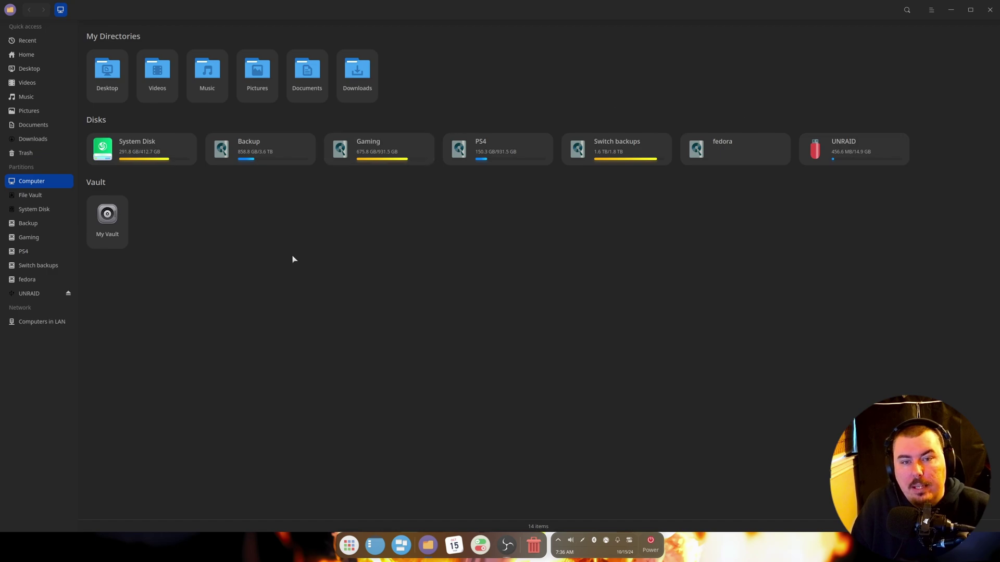
# Dismiss the 'Could not get wallpaper' notification and close Deepin File Manager, returning to the desktop
pyautogui.click(349, 544)
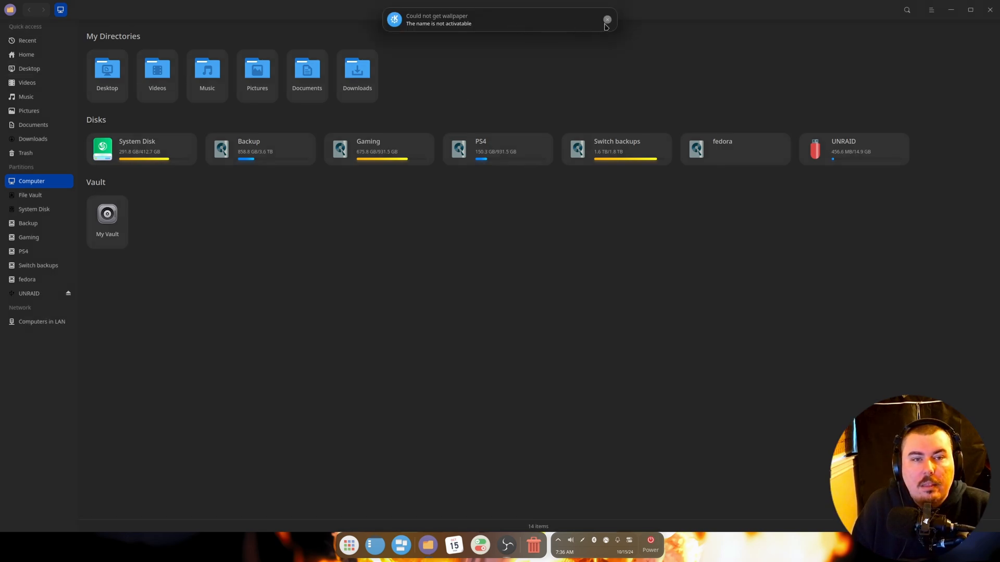
pyautogui.click(608, 23)
pyautogui.click(989, 9)
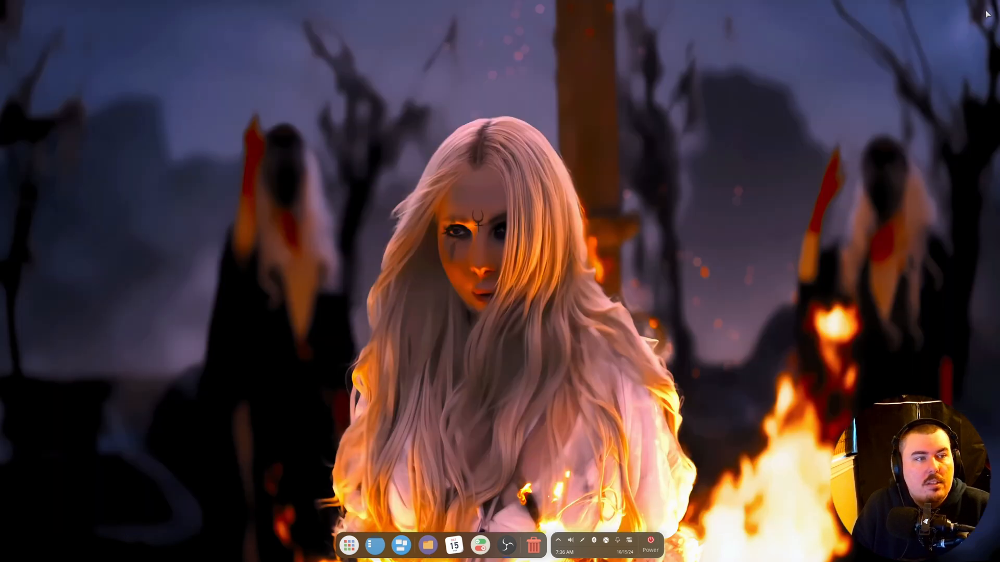